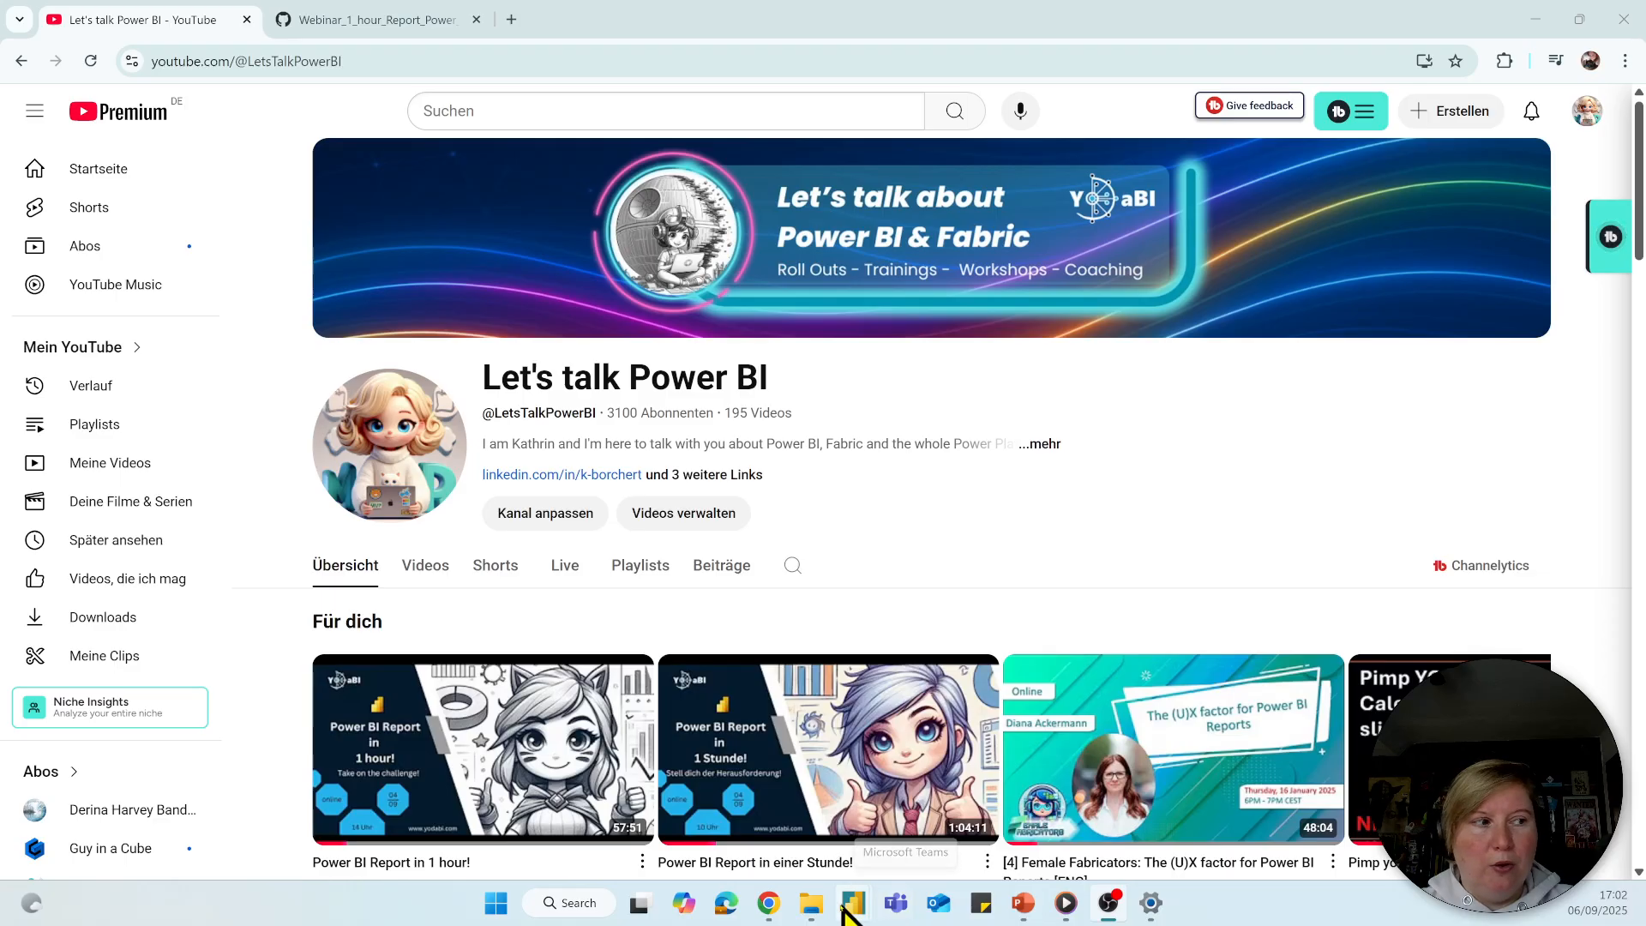
Switch to the Power BI Desktop report, leave the query editor, and delete the decomposition tree visual from Page 1
{"action": "mouse_move", "coordinate": [853, 911]}
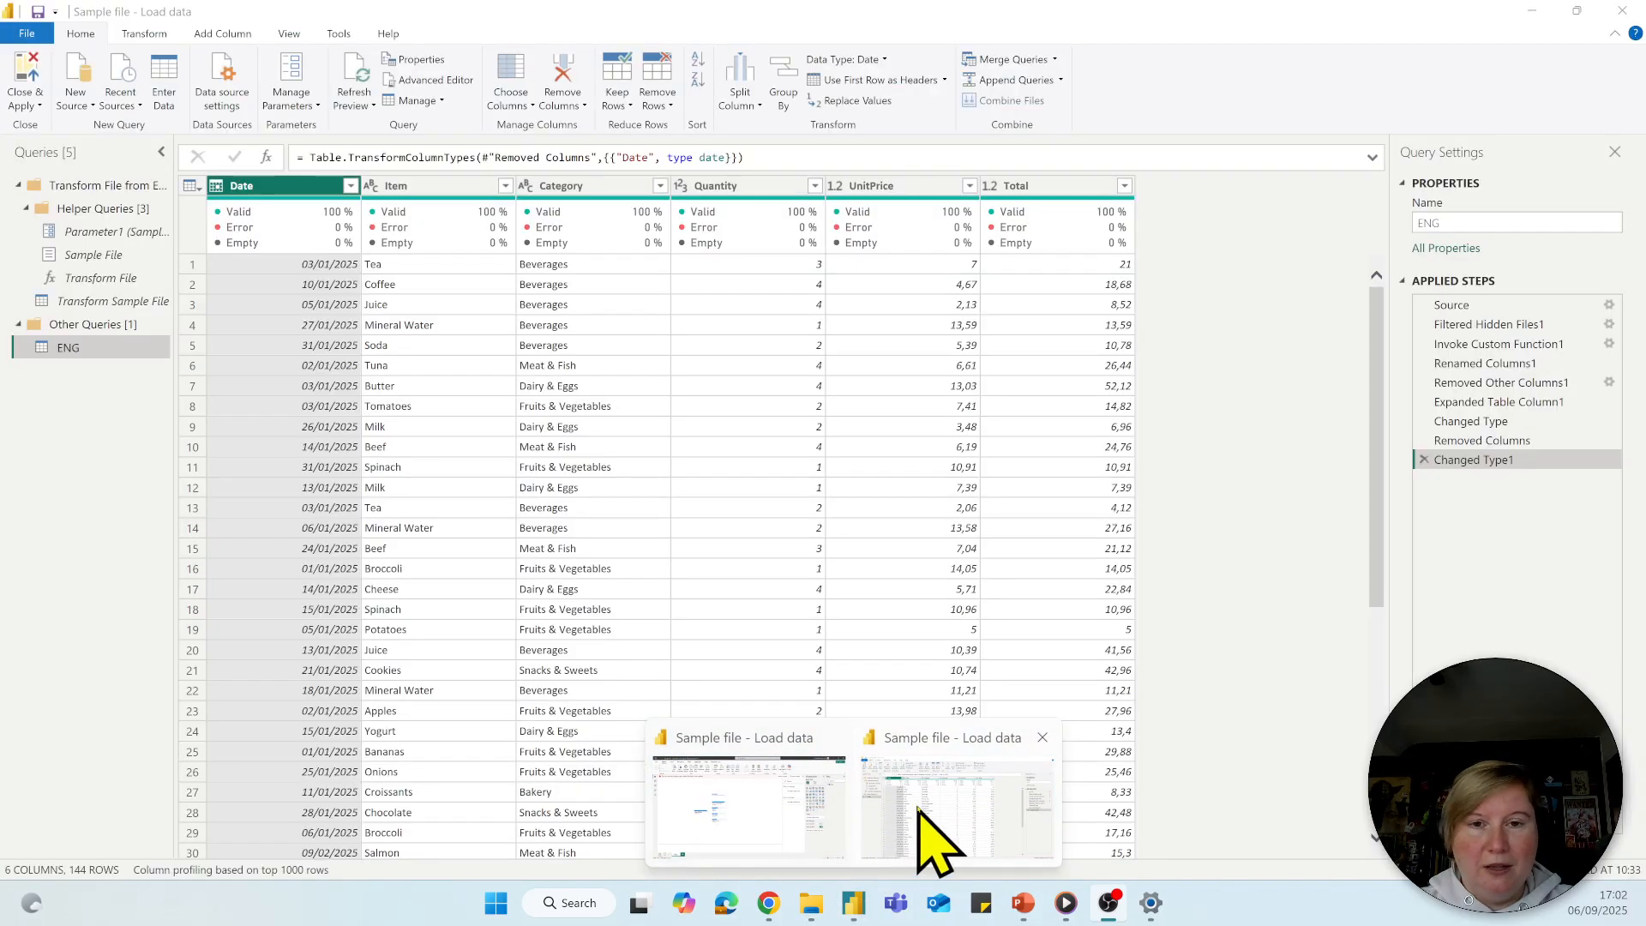
{"action": "left_click", "coordinate": [918, 807]}
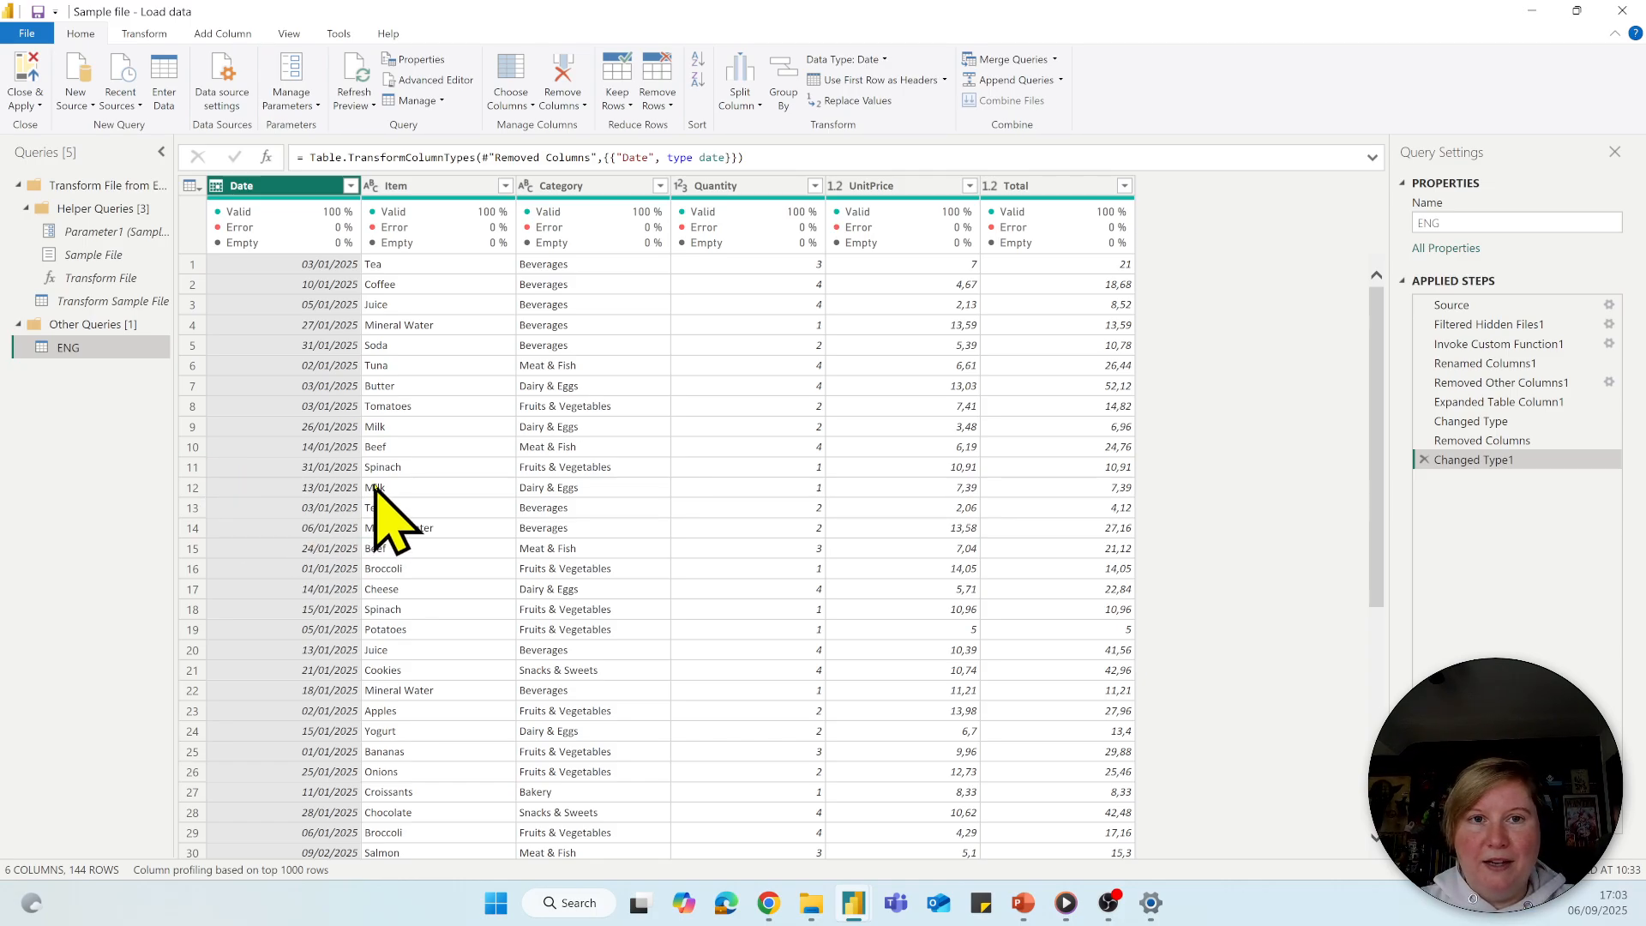
{"action": "left_click", "coordinate": [1620, 11]}
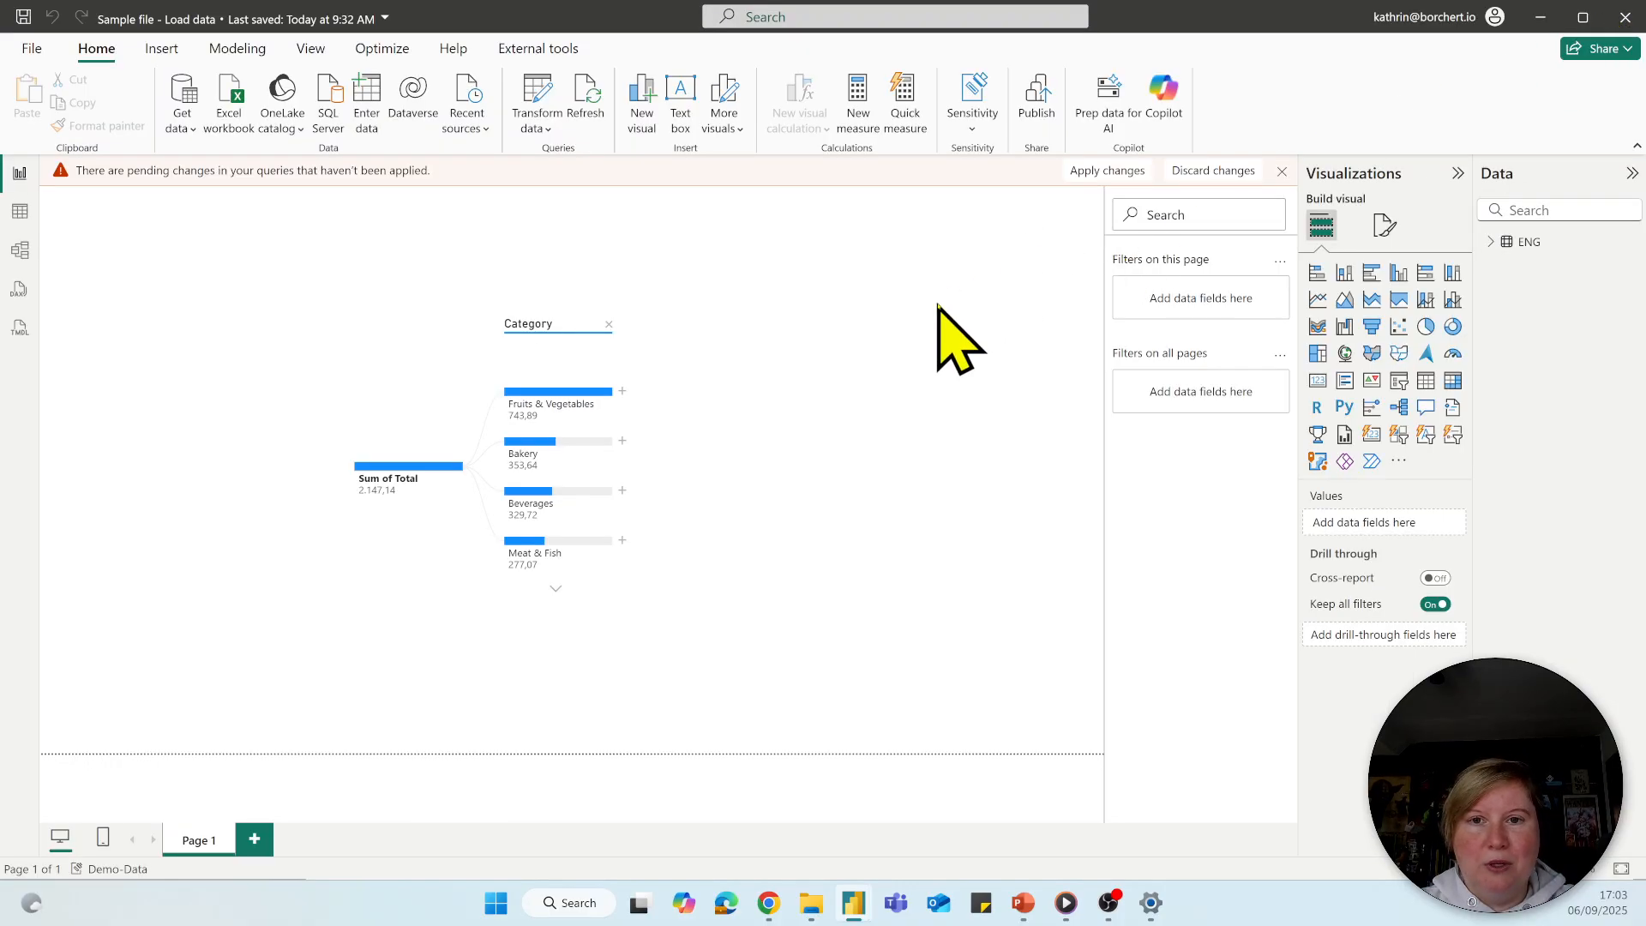
{"action": "left_click", "coordinate": [737, 405]}
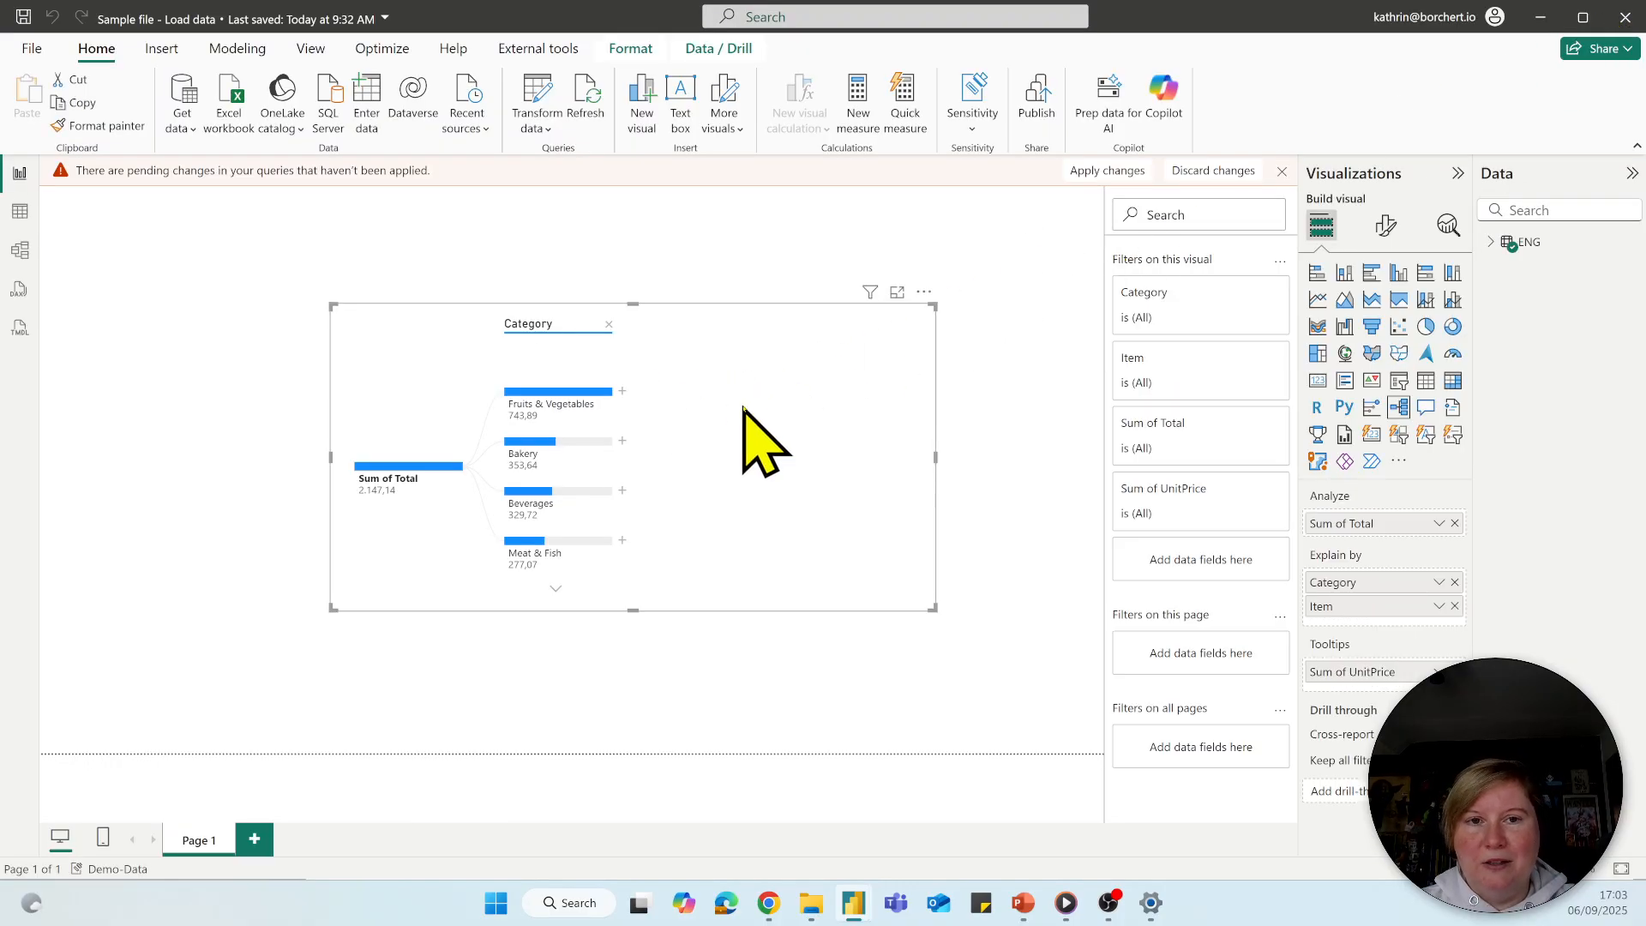
{"action": "key", "text": "Delete"}
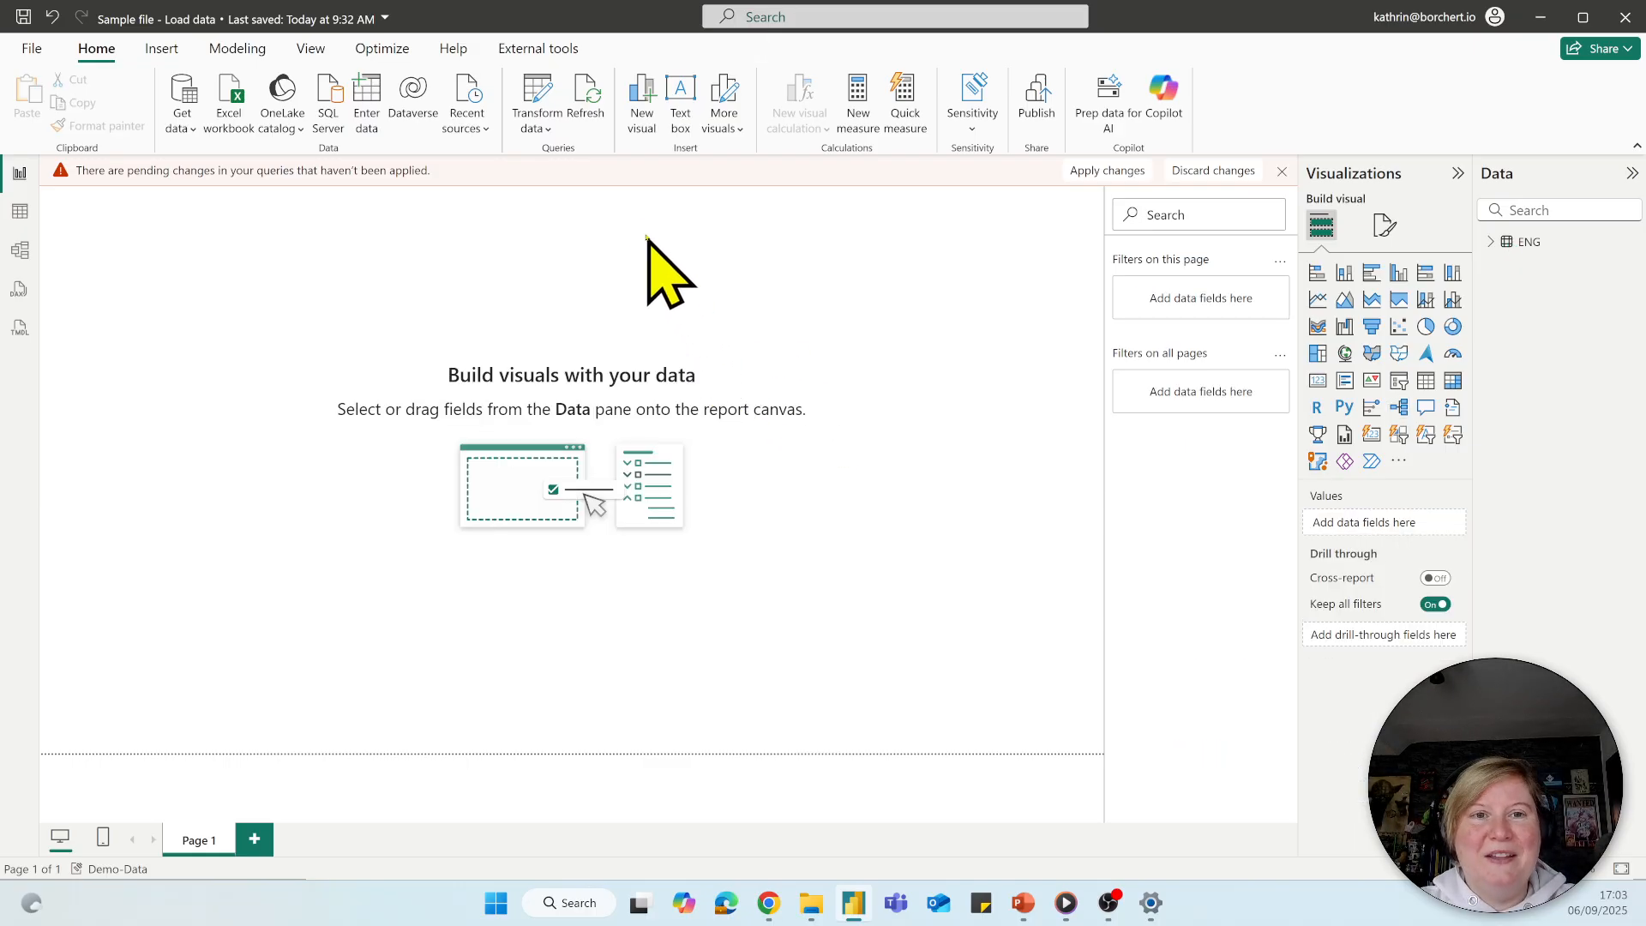
Open the query editor for transforming data and rename the ENG query as Spendings
{"action": "left_click", "coordinate": [538, 99]}
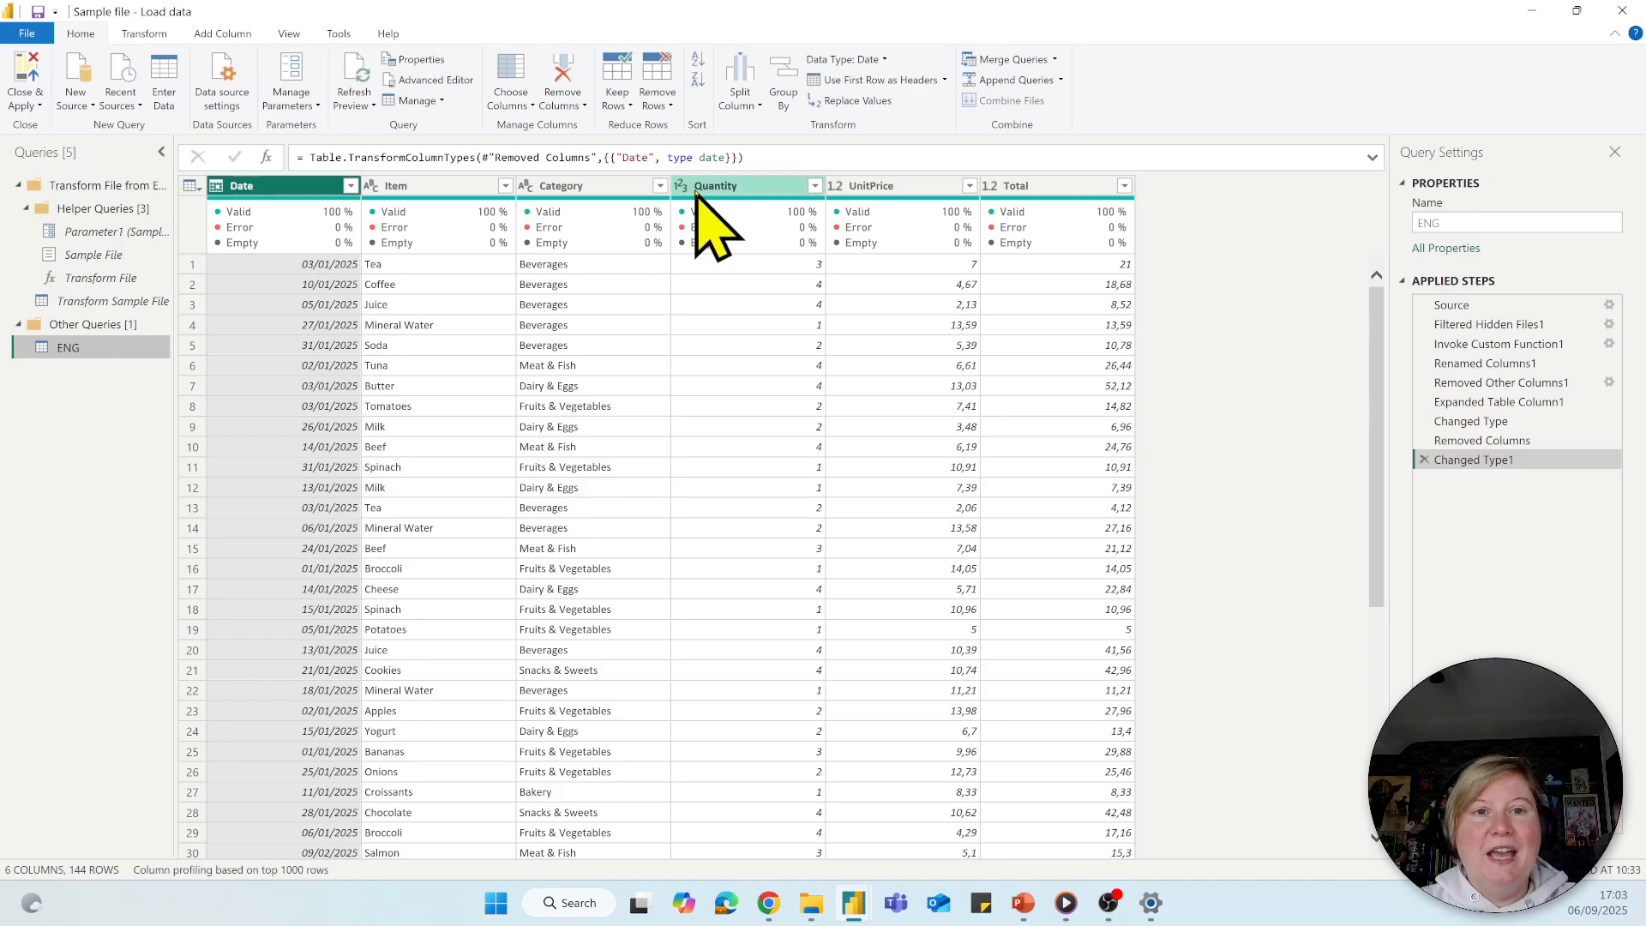
{"action": "double_click", "coordinate": [73, 347]}
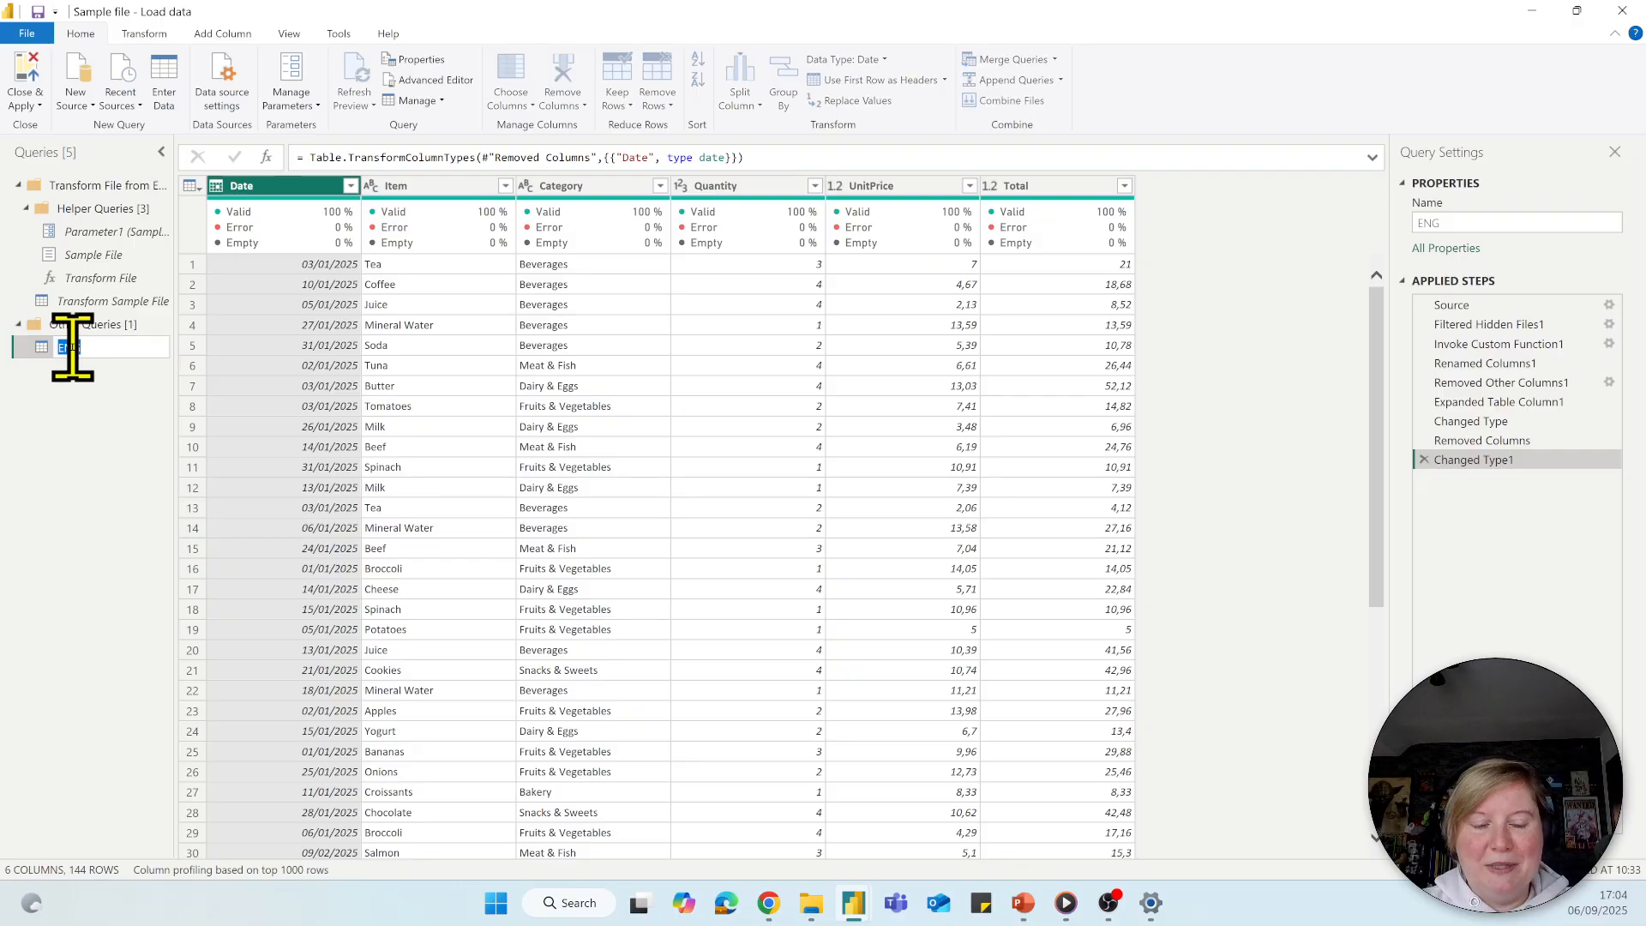
{"action": "type", "text": "Spending"}
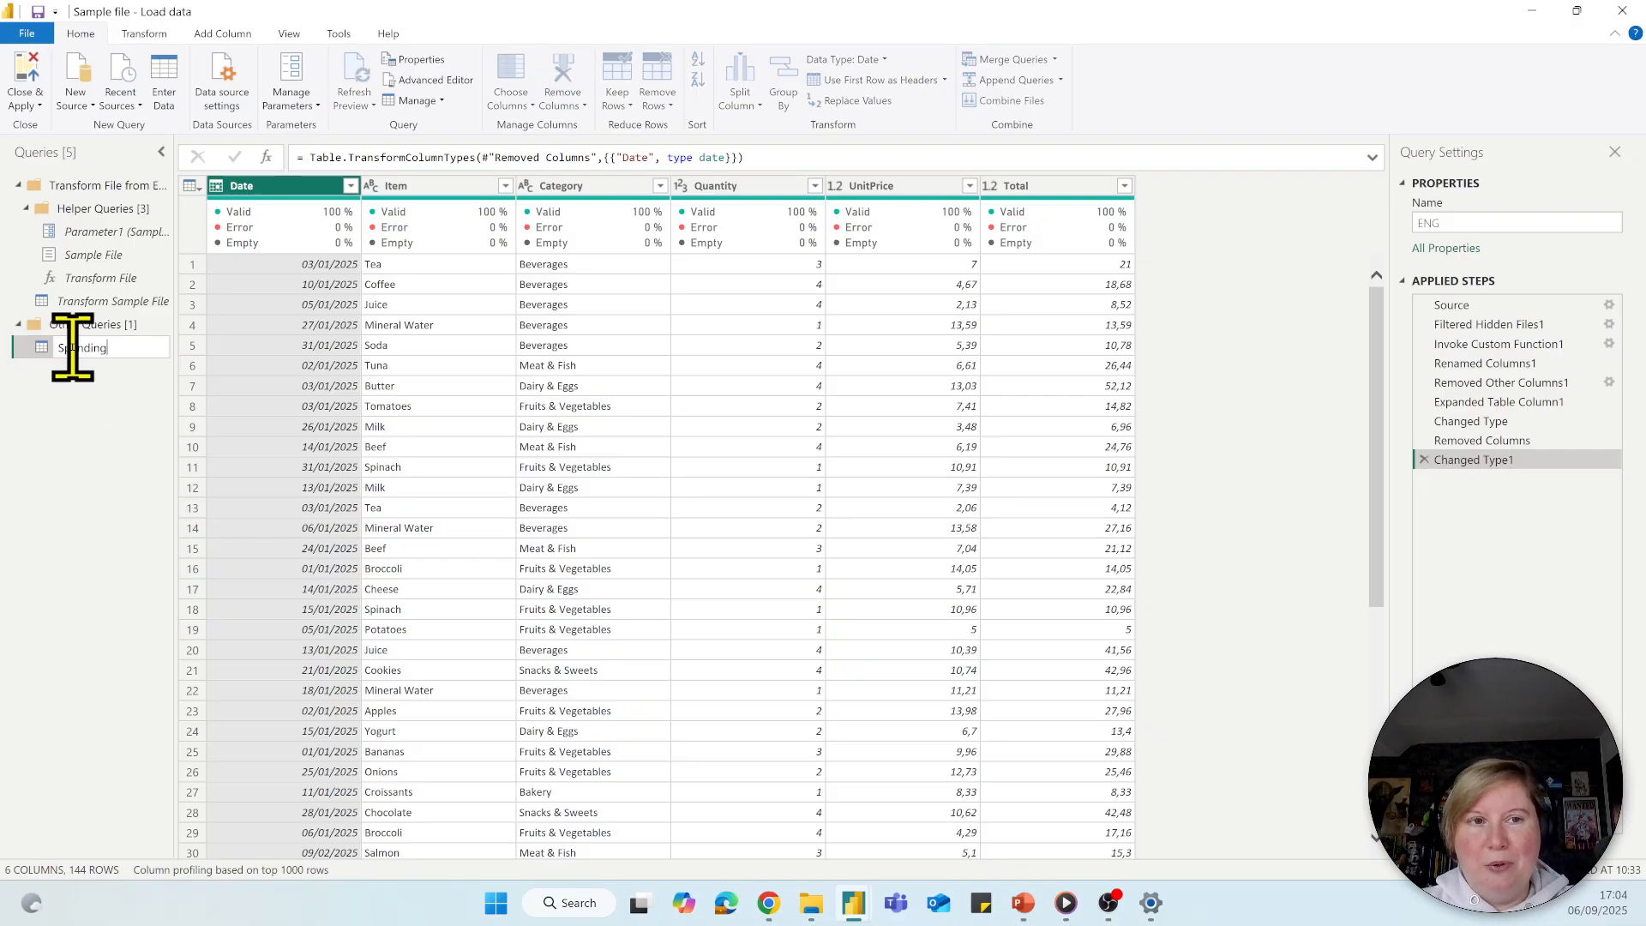
{"action": "key", "text": "Return"}
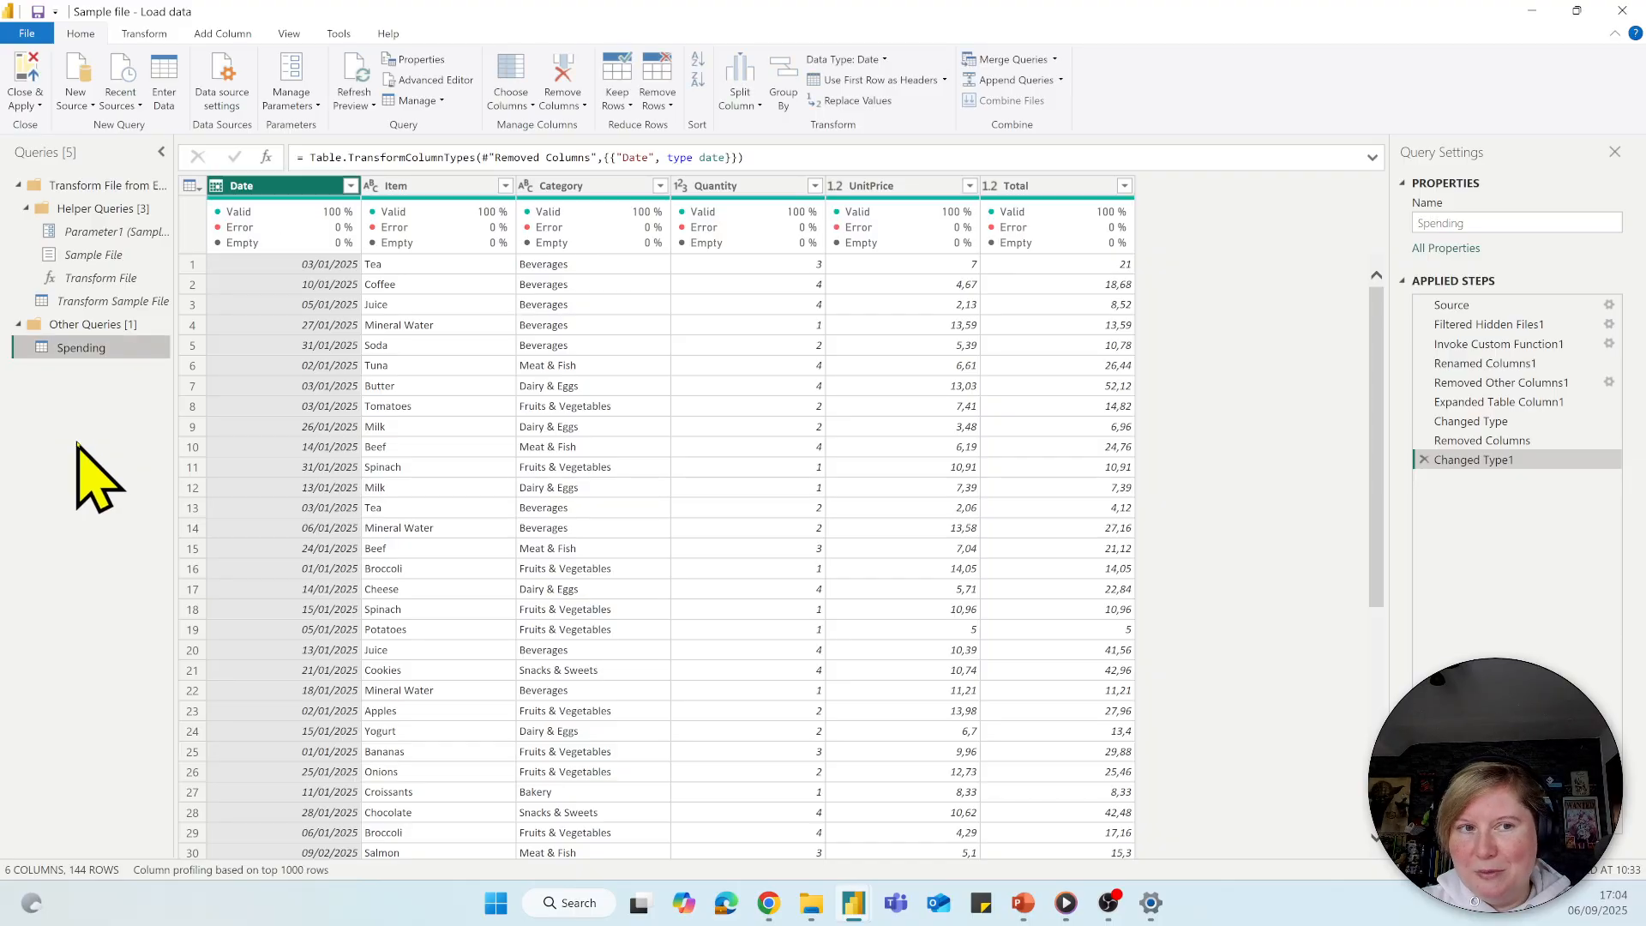
{"action": "double_click", "coordinate": [105, 347]}
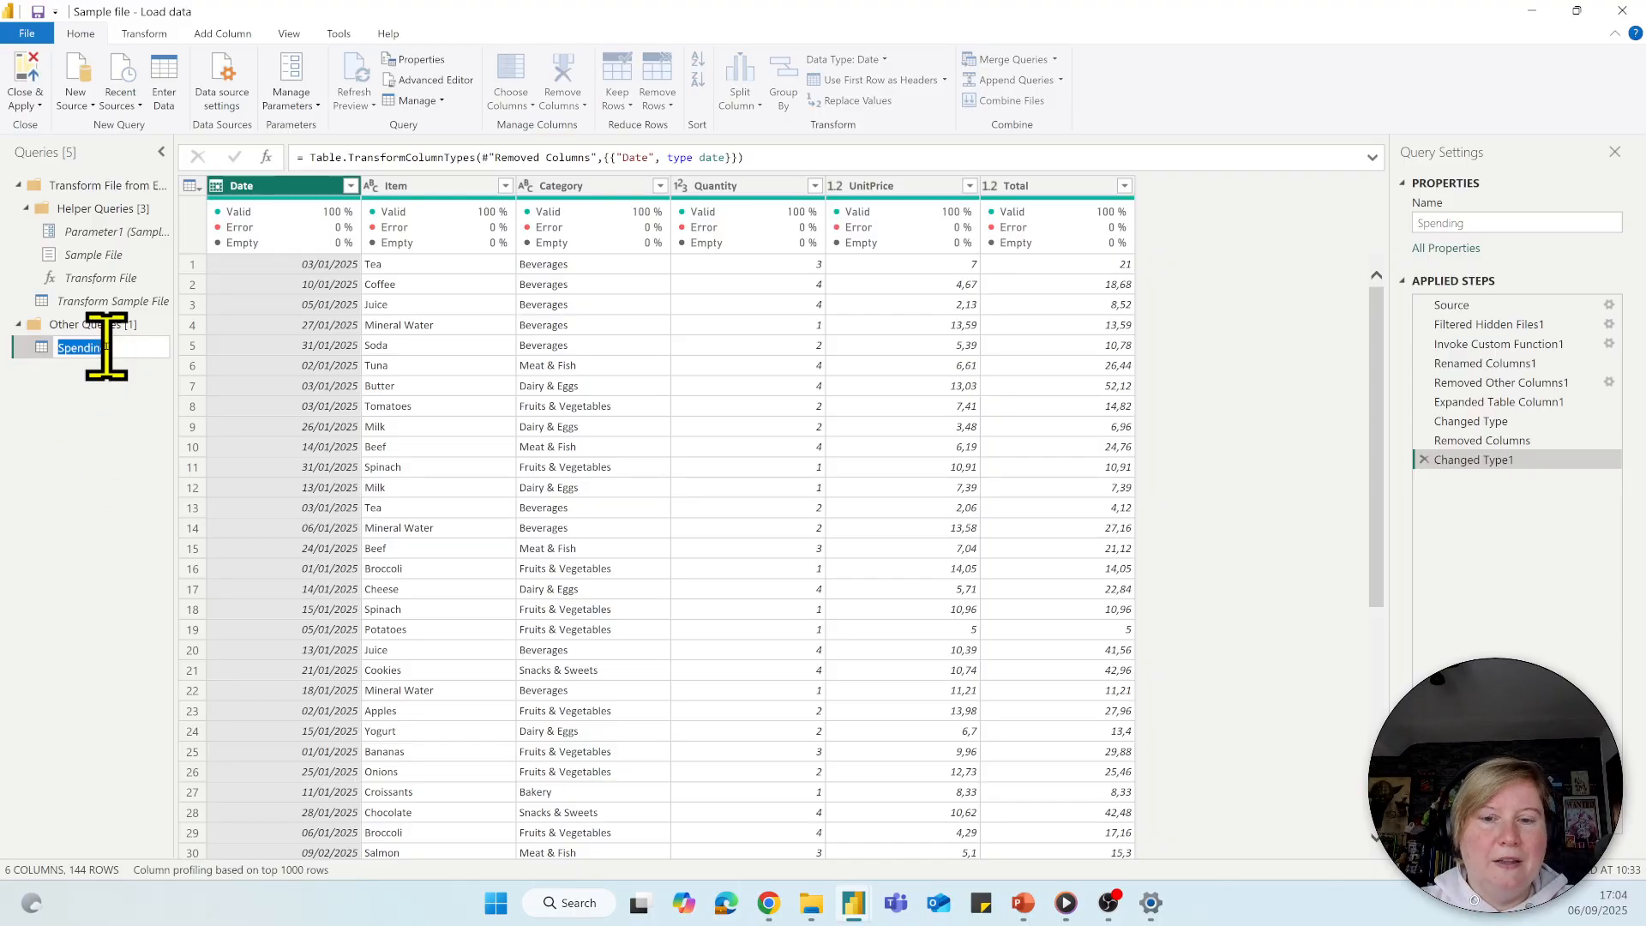
{"action": "left_click", "coordinate": [105, 347]}
{"action": "type", "text": "s"}
{"action": "key", "text": "Return"}
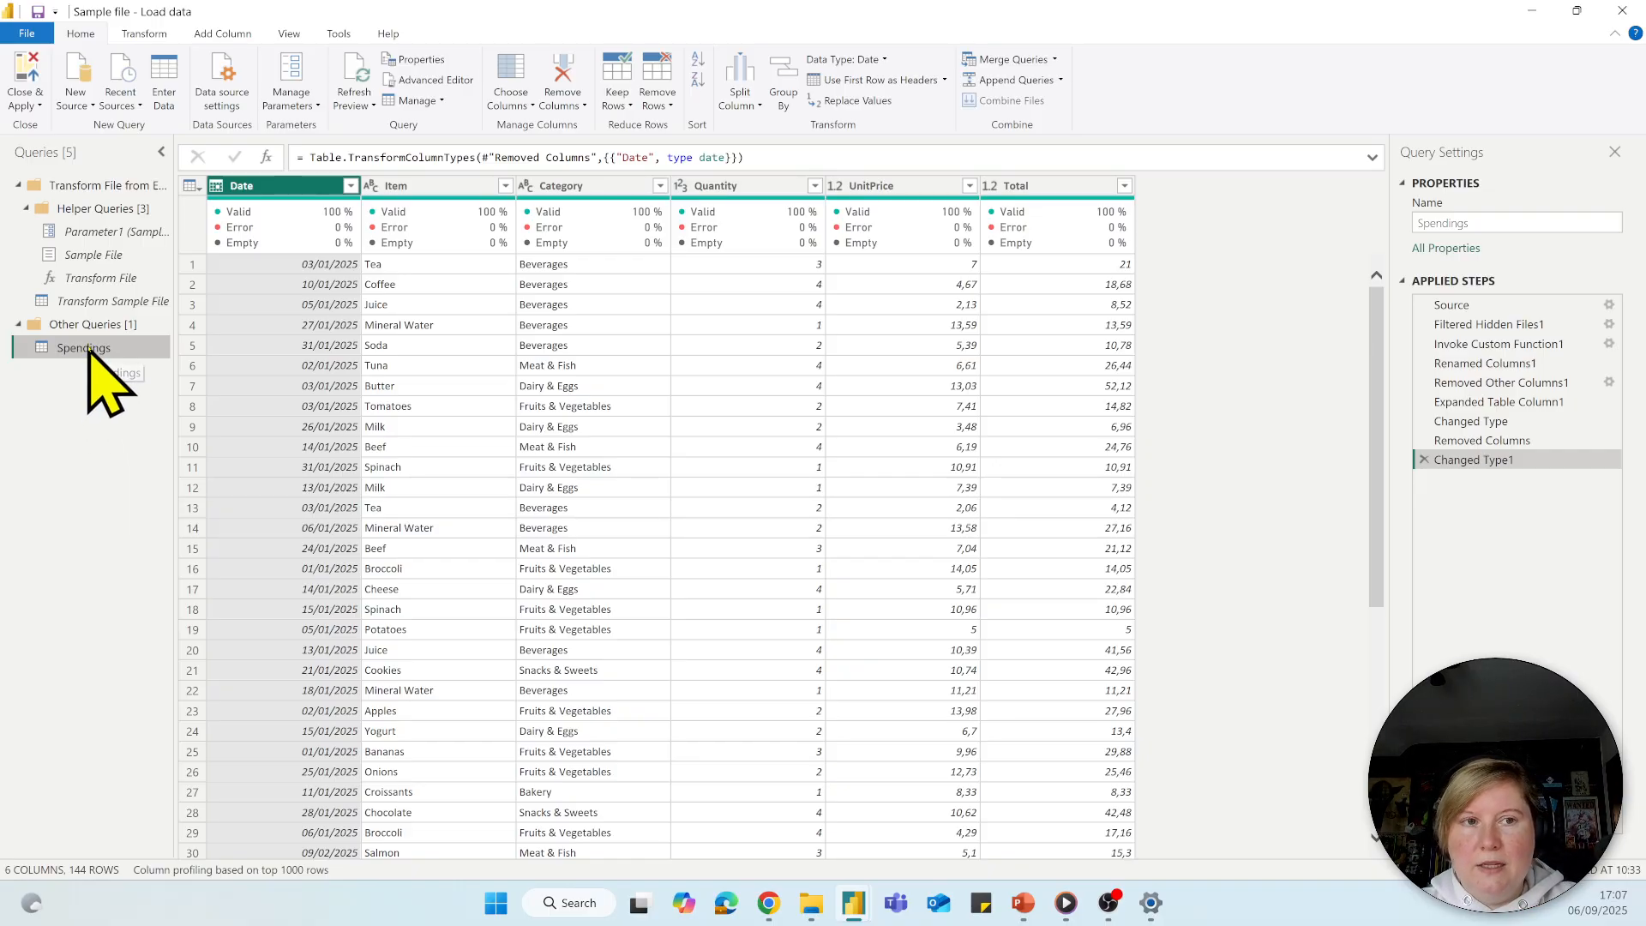
Move the Spendings query into a new query group named Staging
{"action": "right_click", "coordinate": [90, 349]}
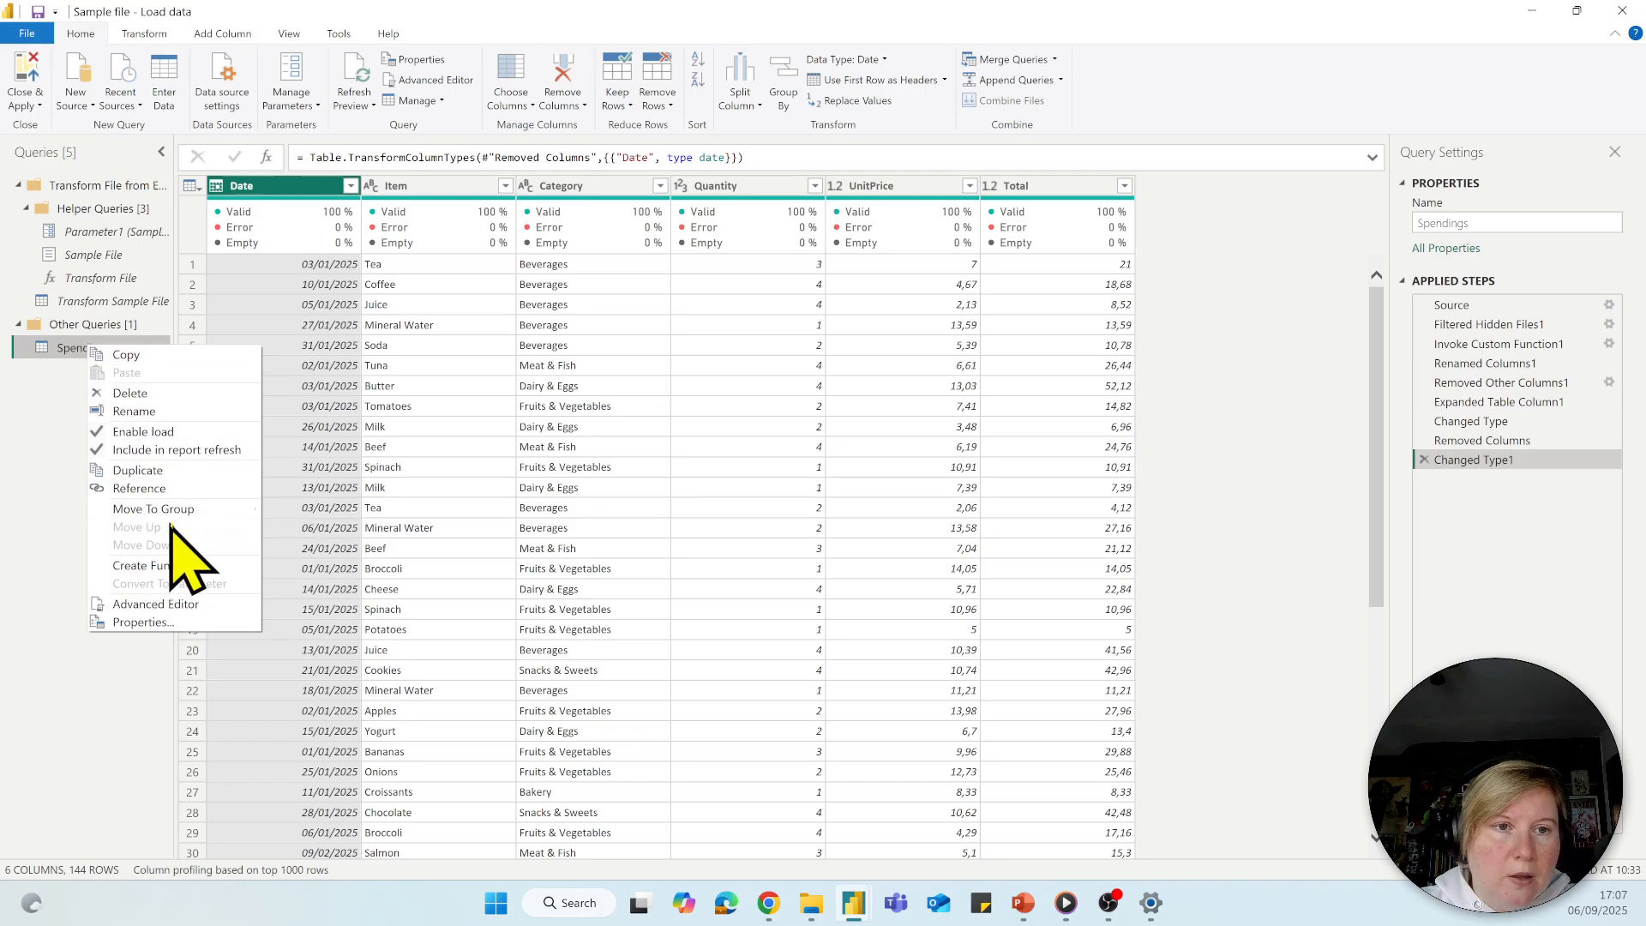
{"action": "mouse_move", "coordinate": [171, 511]}
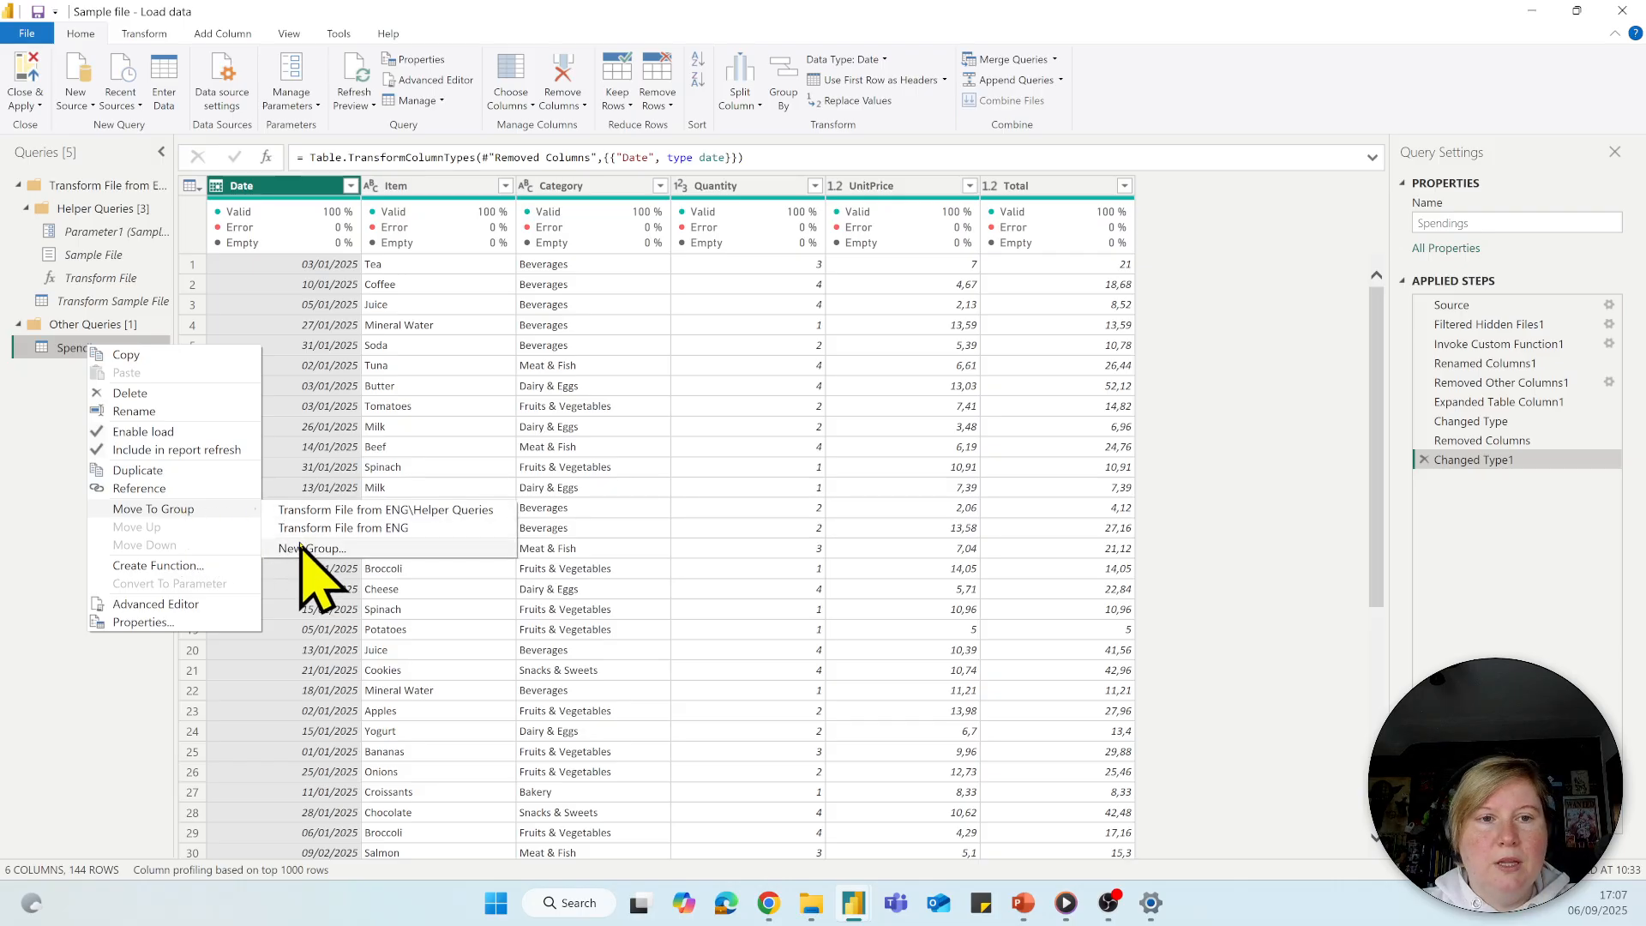
{"action": "left_click", "coordinate": [305, 549]}
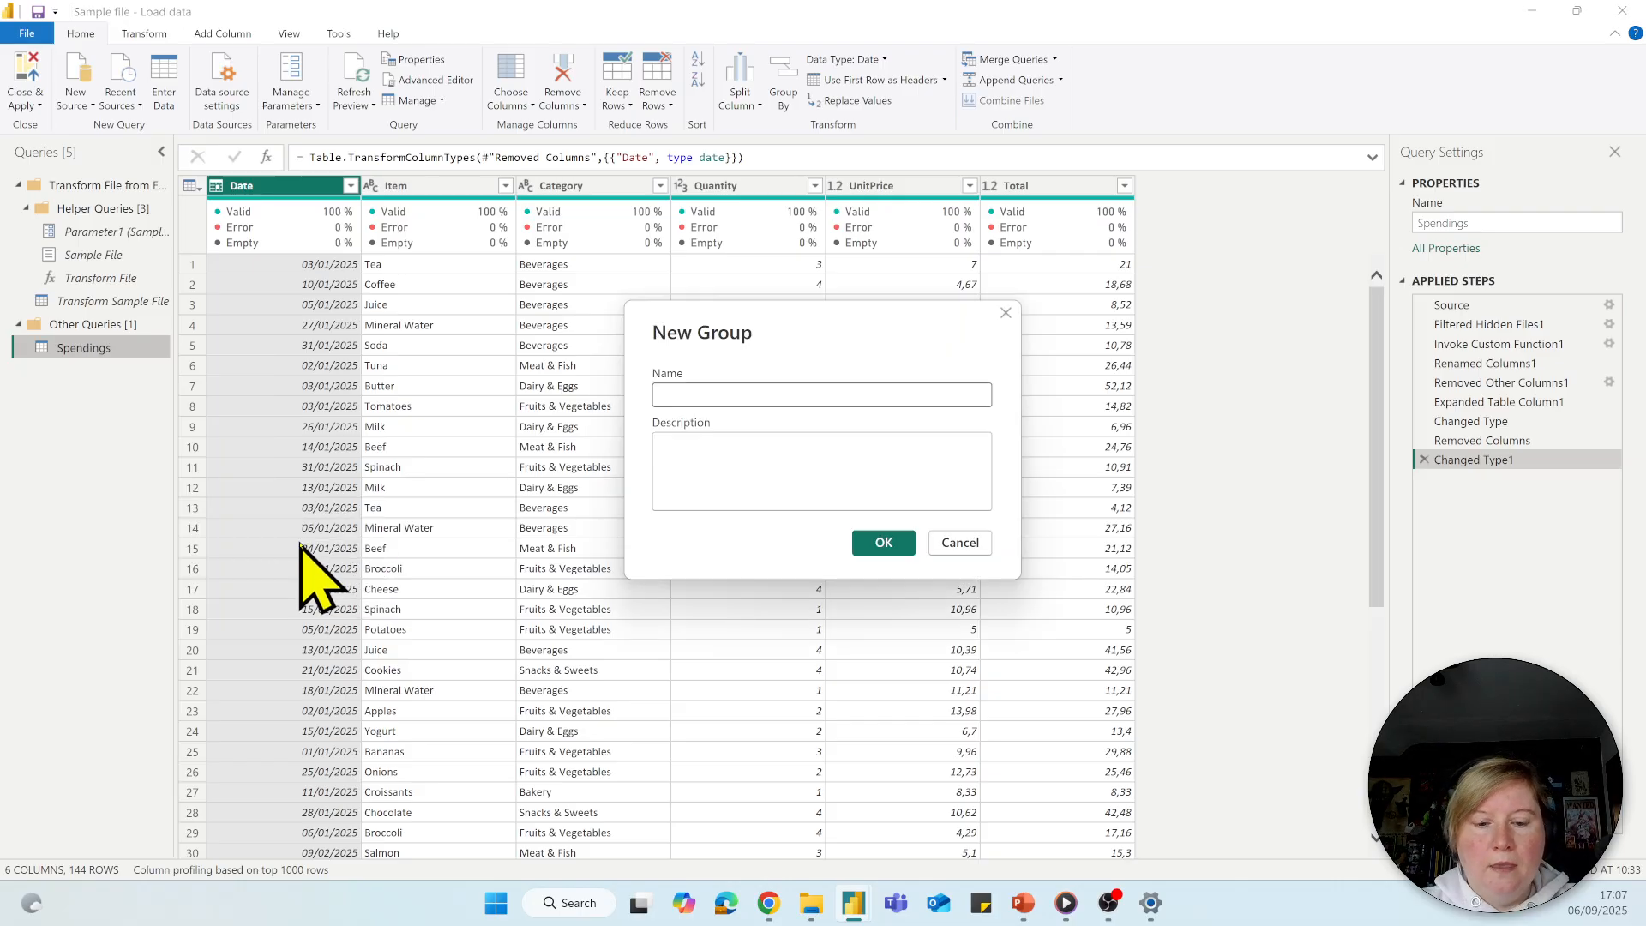
{"action": "type", "text": "Sta"}
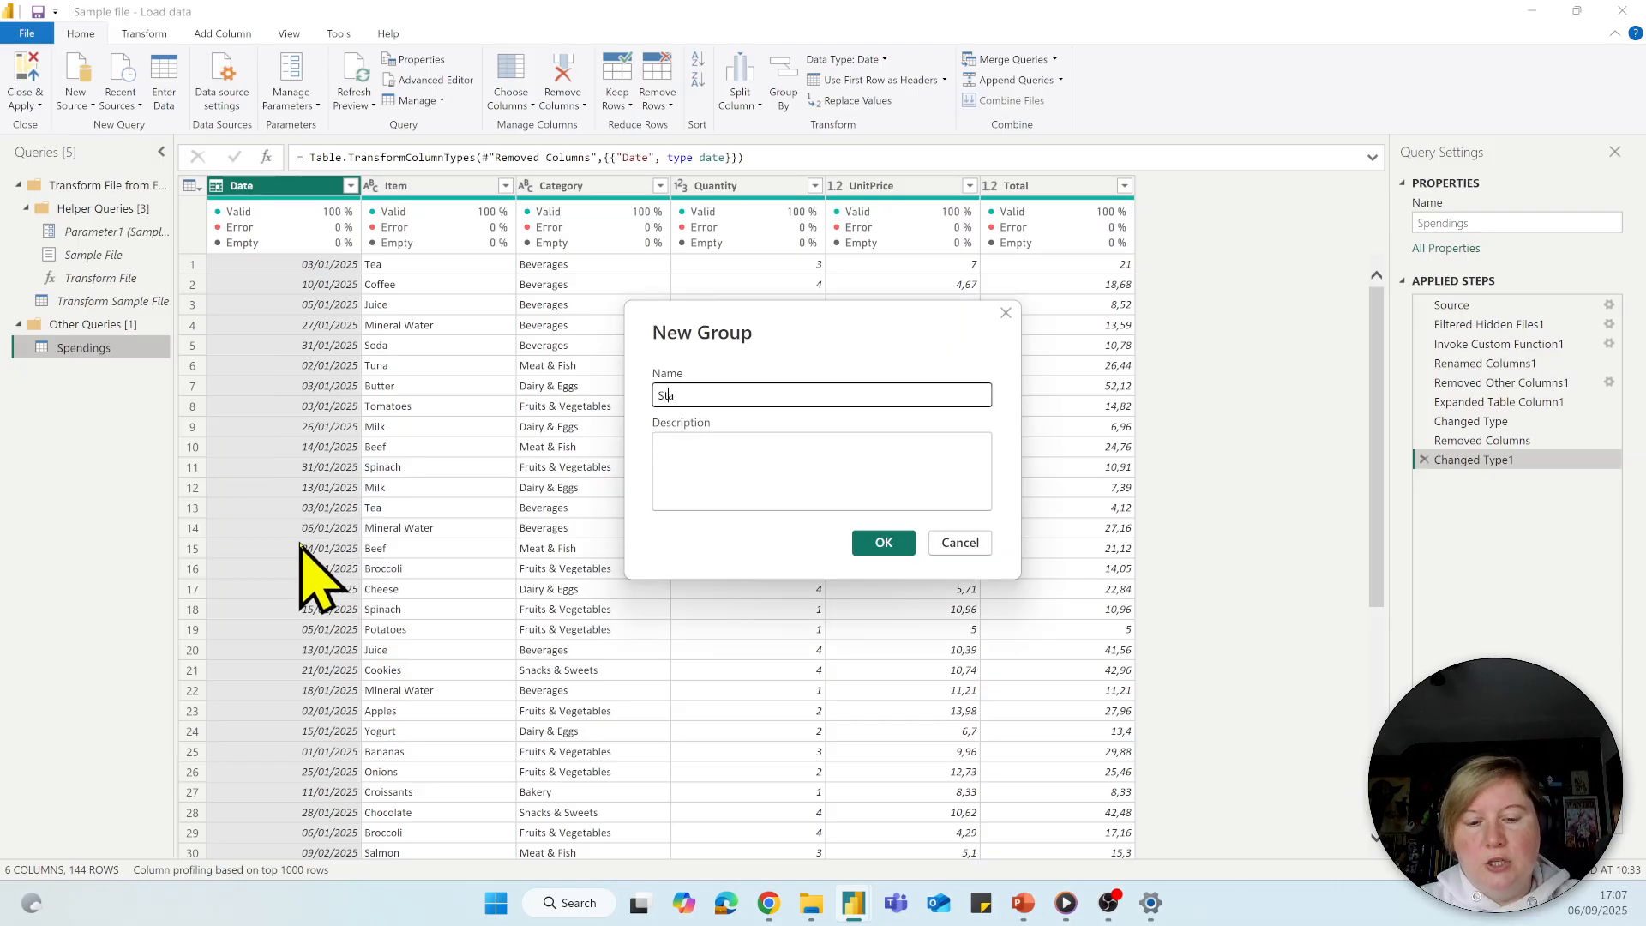
{"action": "type", "text": "ging"}
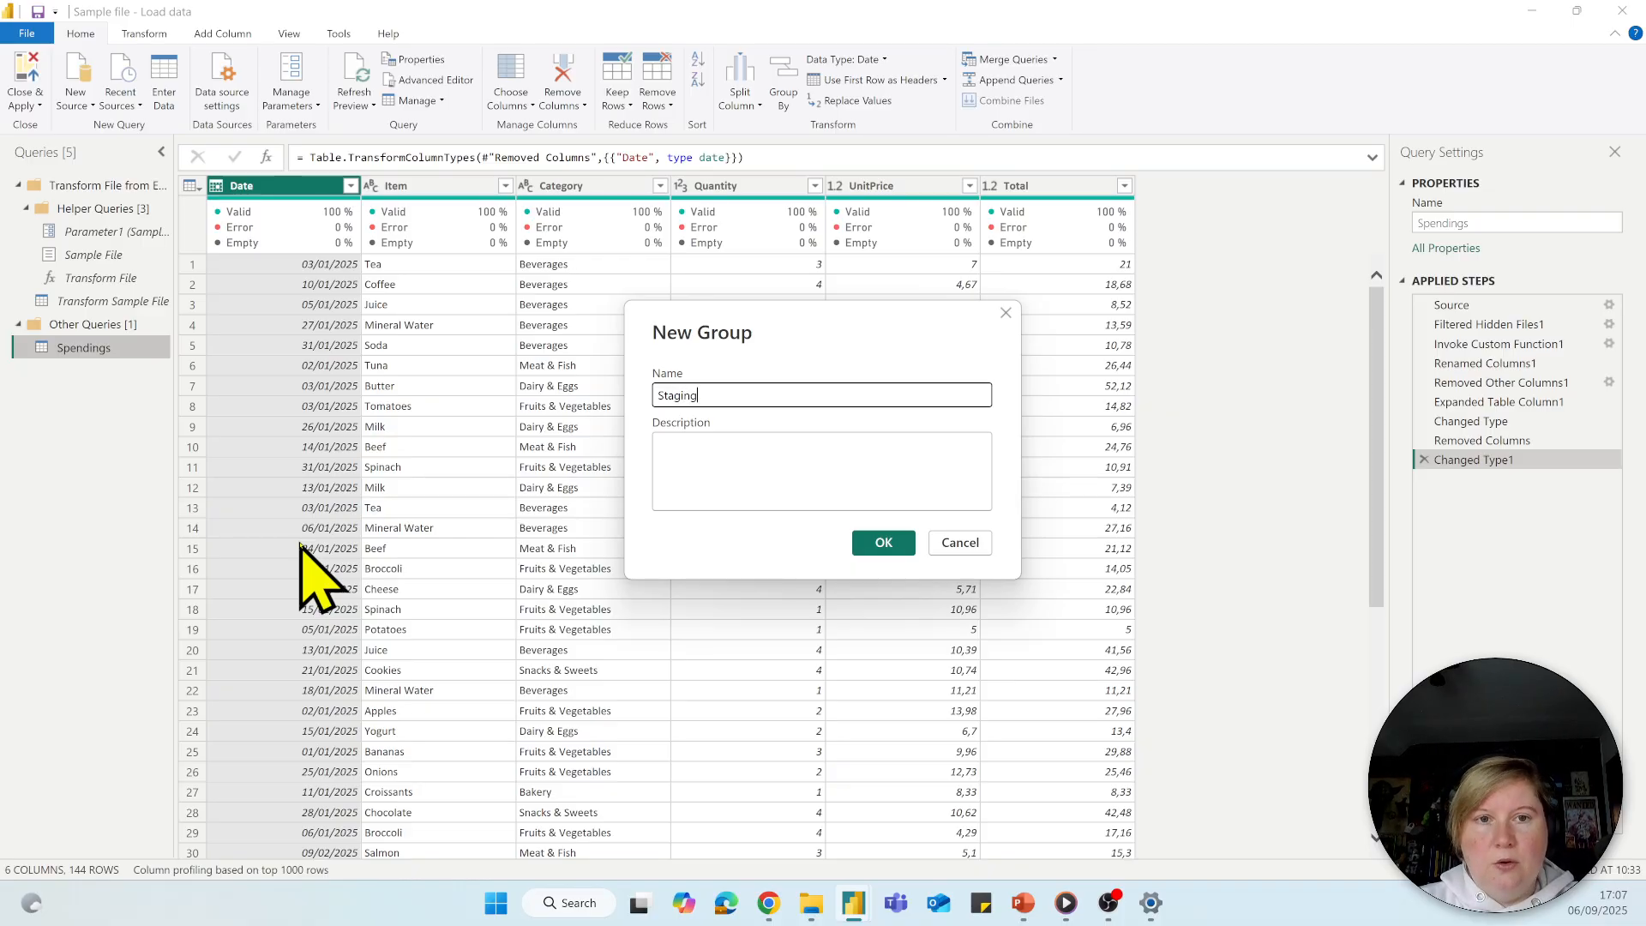
{"action": "key", "text": "Return"}
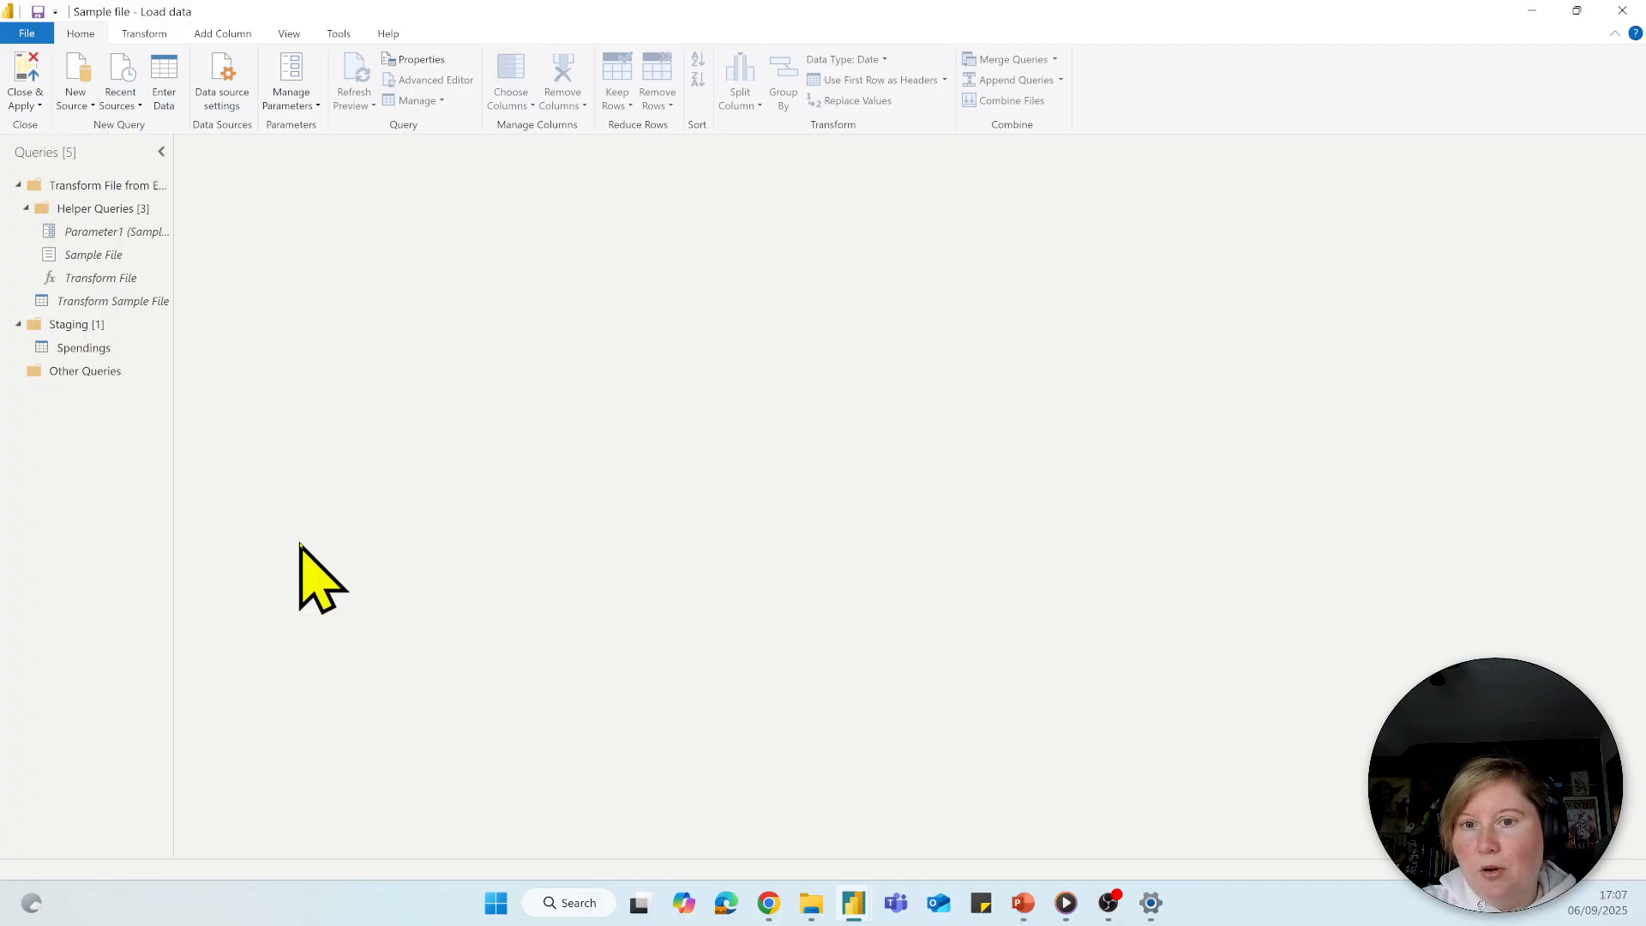
Create two duplicates of the Spendings query within the Staging group
{"action": "right_click", "coordinate": [100, 354]}
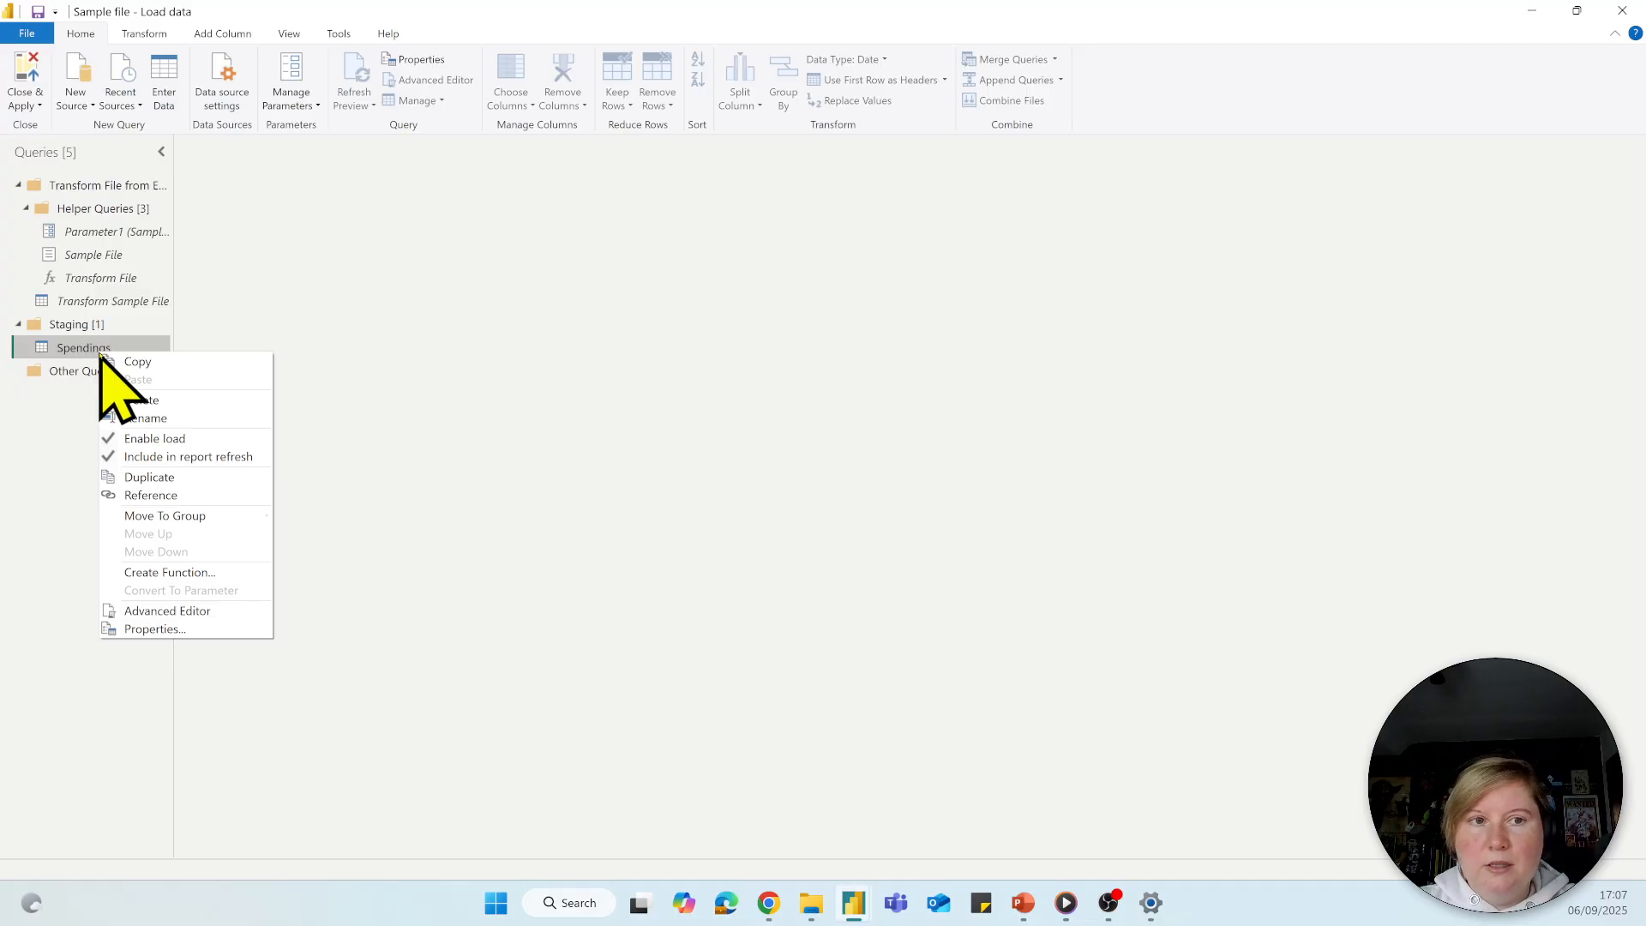
{"action": "left_click", "coordinate": [125, 475]}
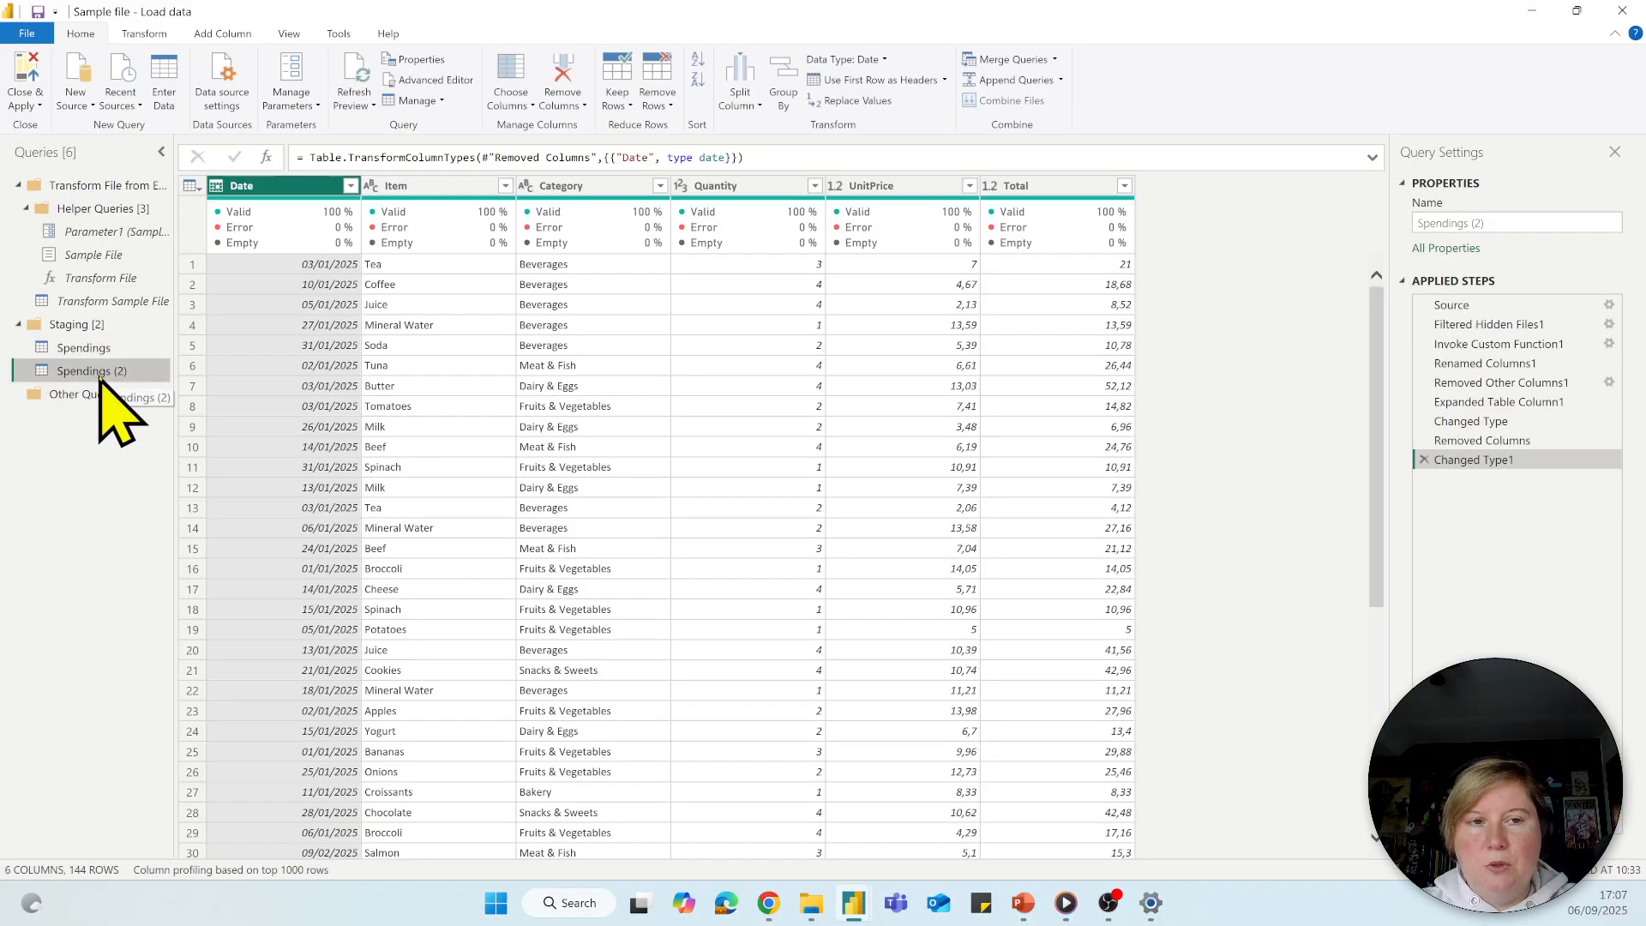
{"action": "right_click", "coordinate": [100, 377]}
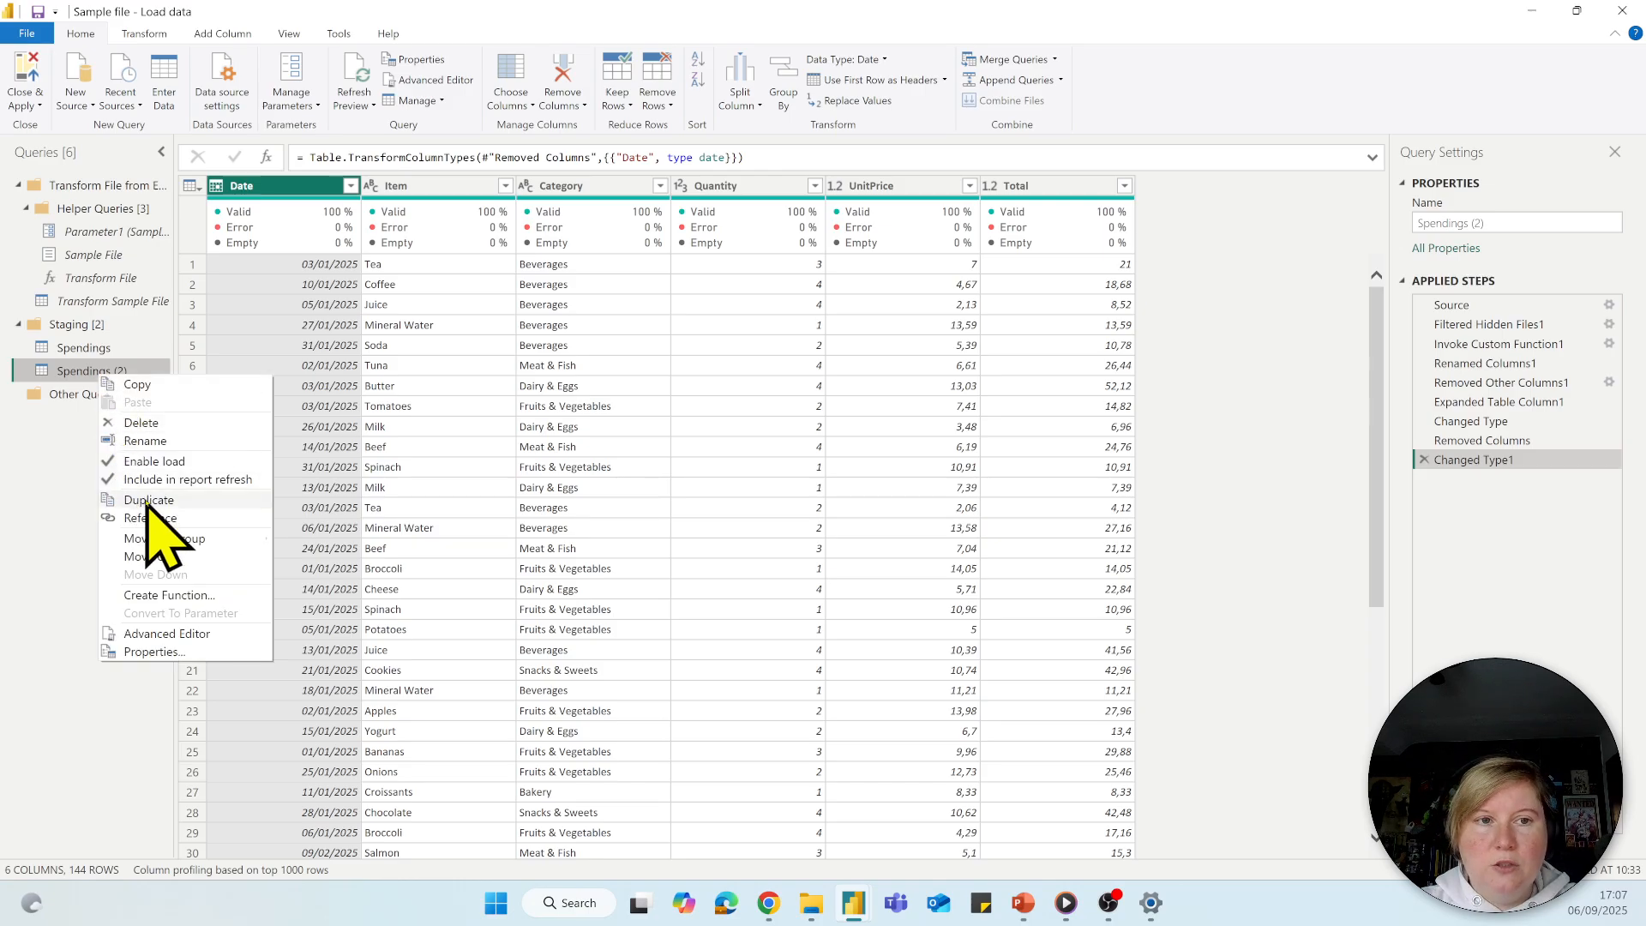
{"action": "key", "text": "Escape"}
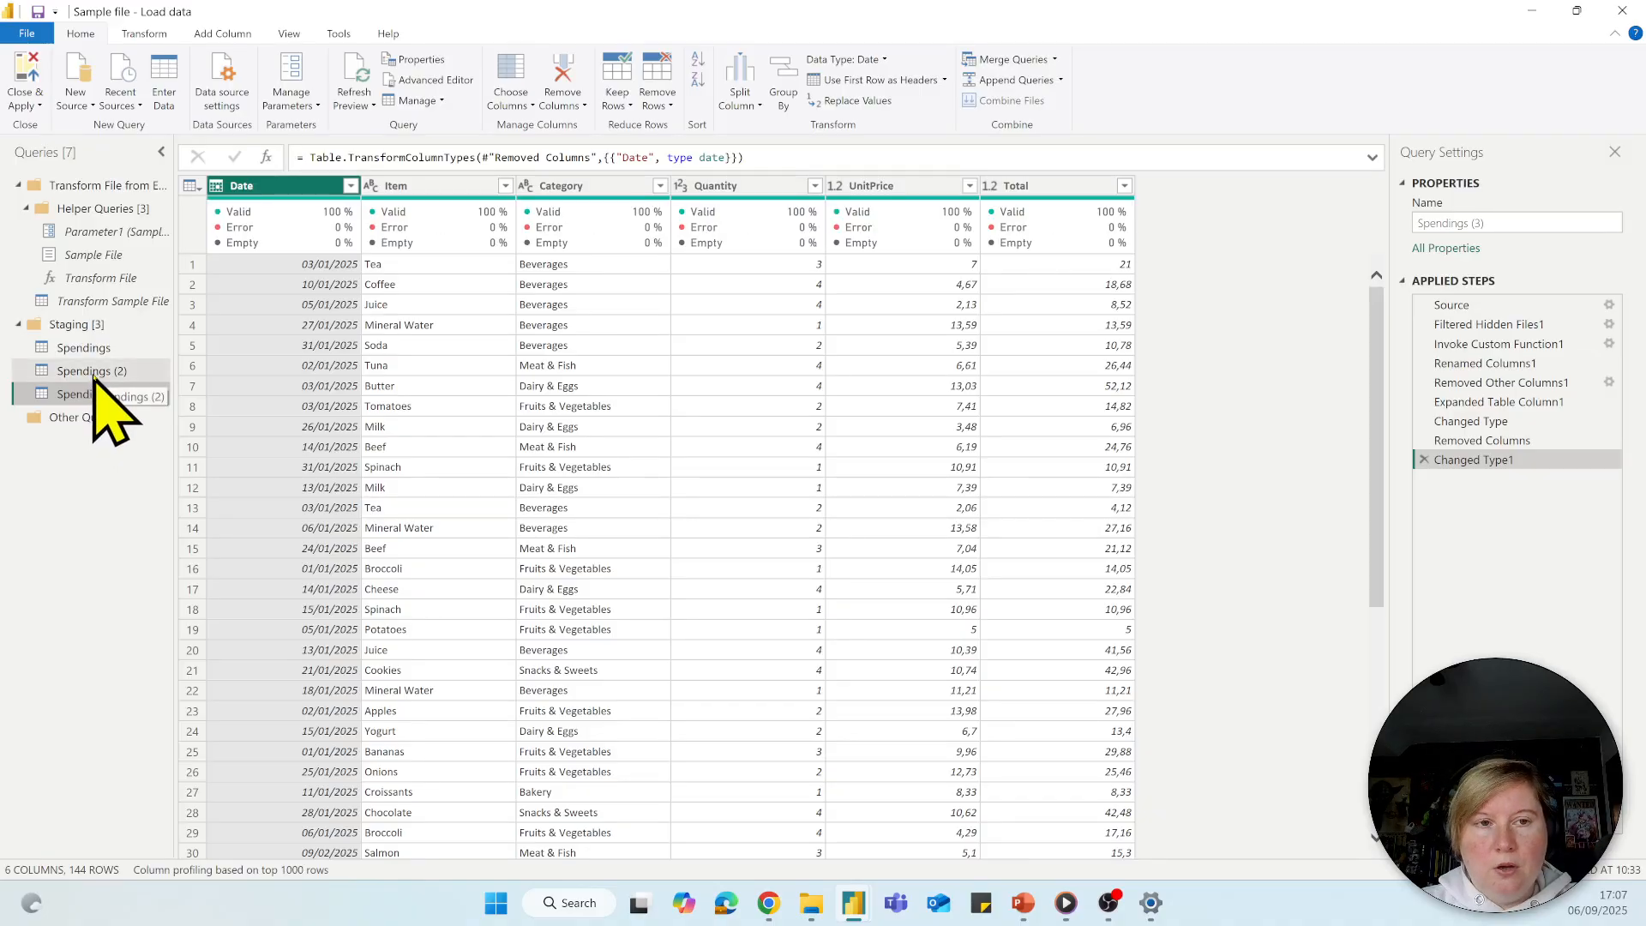
Move both duplicates, Spendings (2) and Spendings (3), into a new query group named Transform
{"action": "left_click", "coordinate": [94, 376], "text": "ctrl"}
{"action": "right_click", "coordinate": [95, 375]}
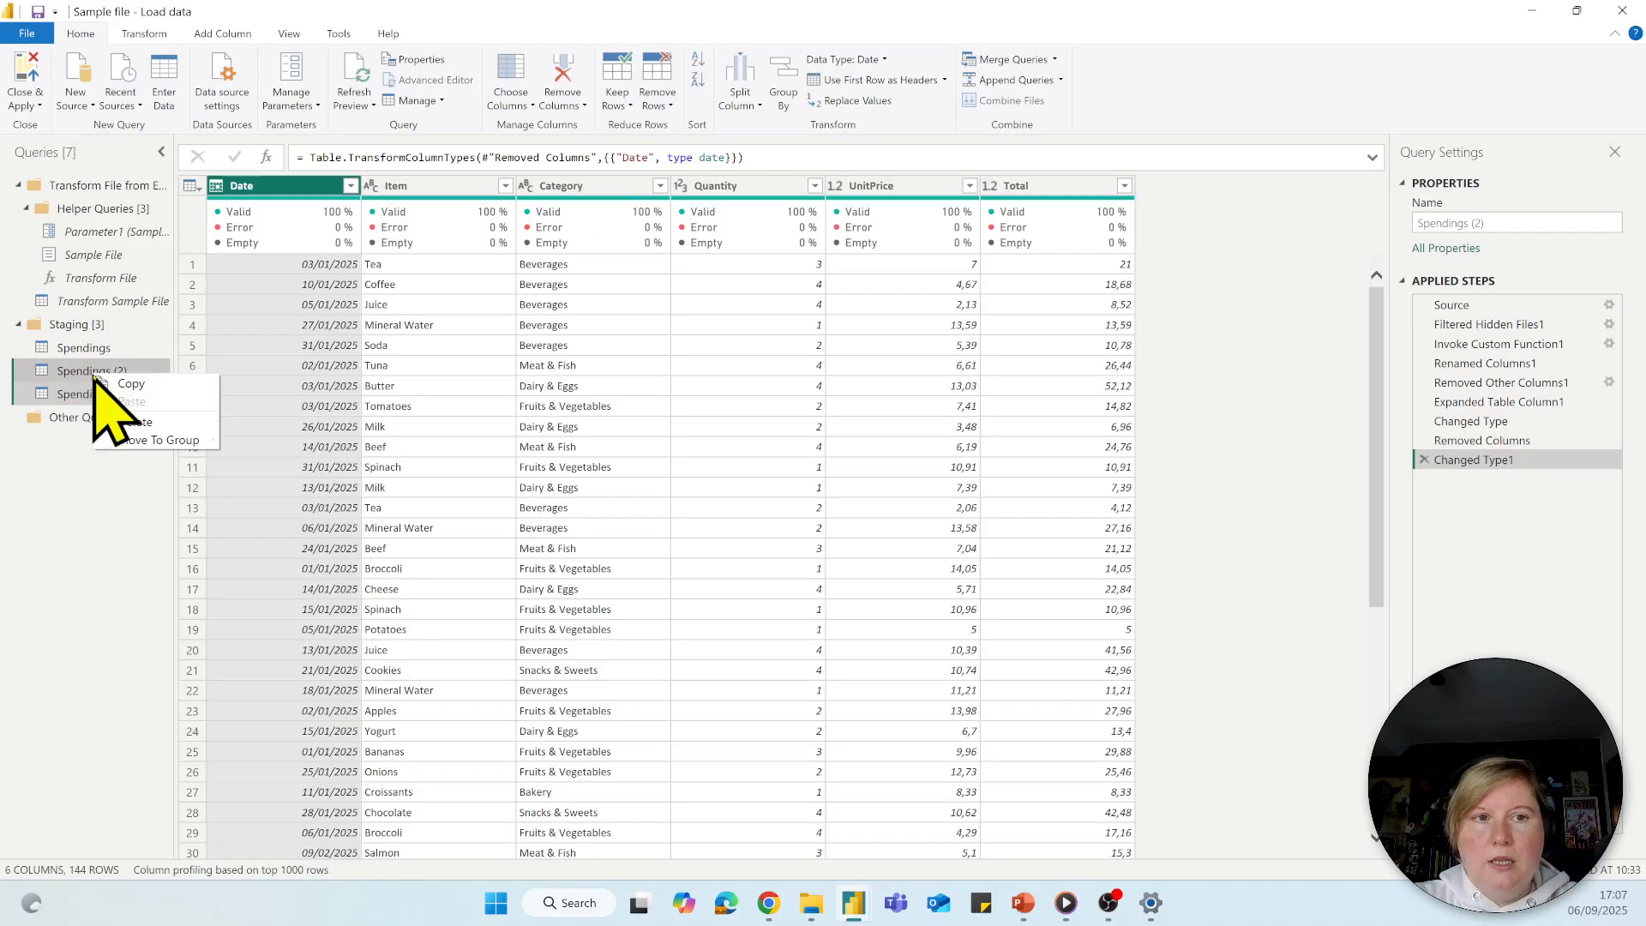
{"action": "mouse_move", "coordinate": [129, 439]}
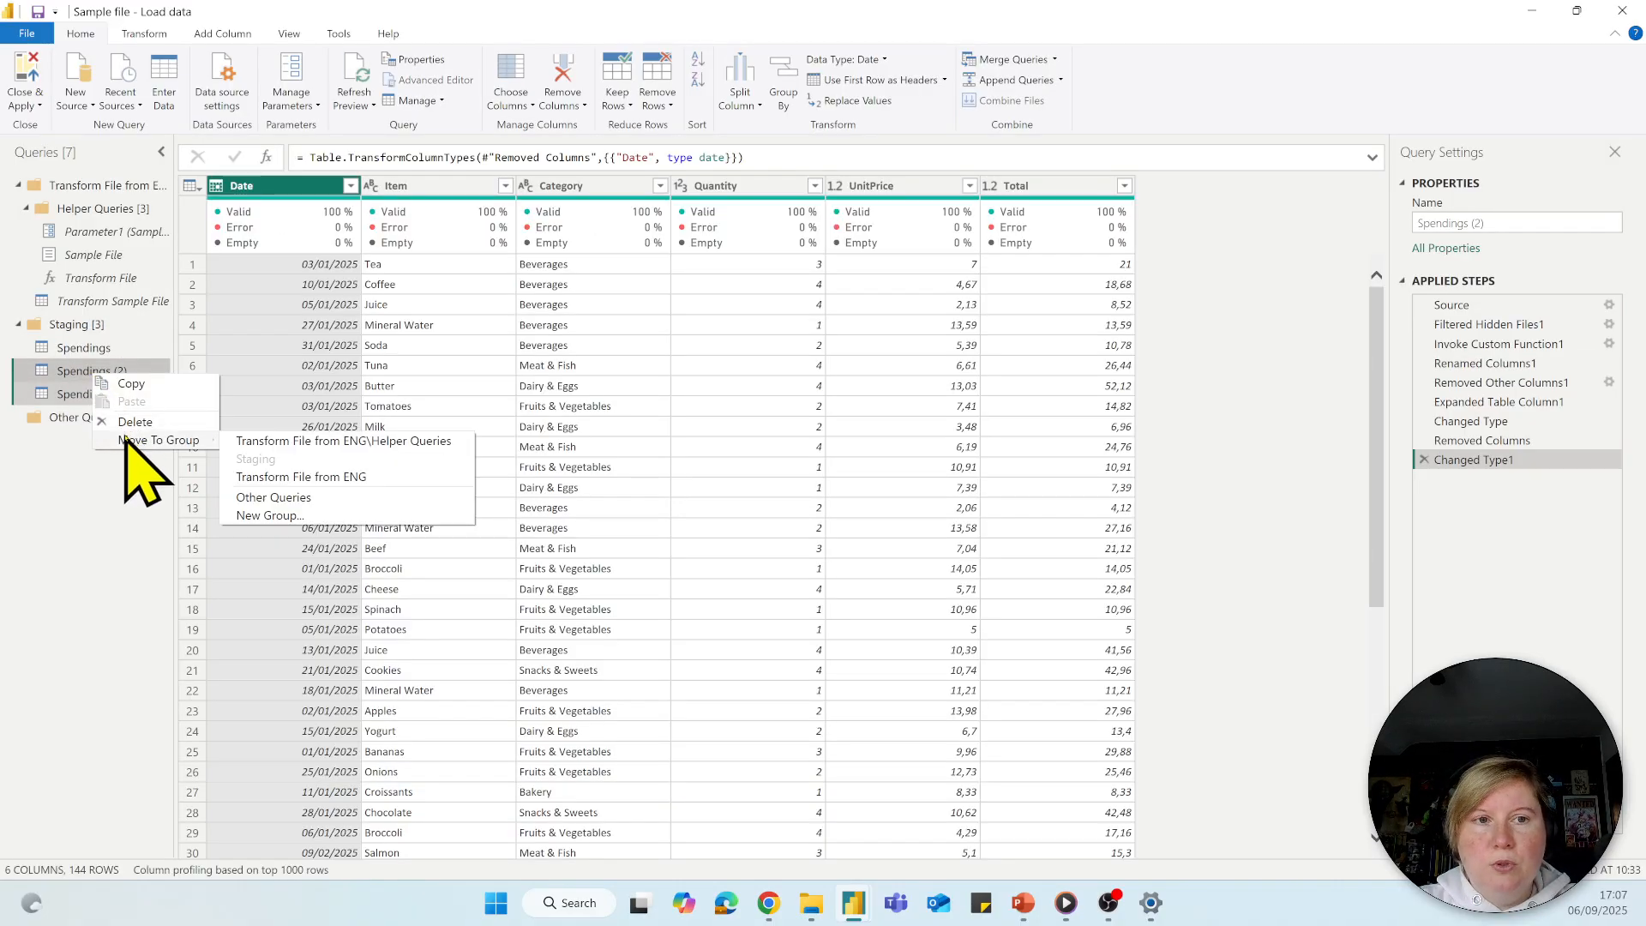
{"action": "left_click", "coordinate": [270, 515]}
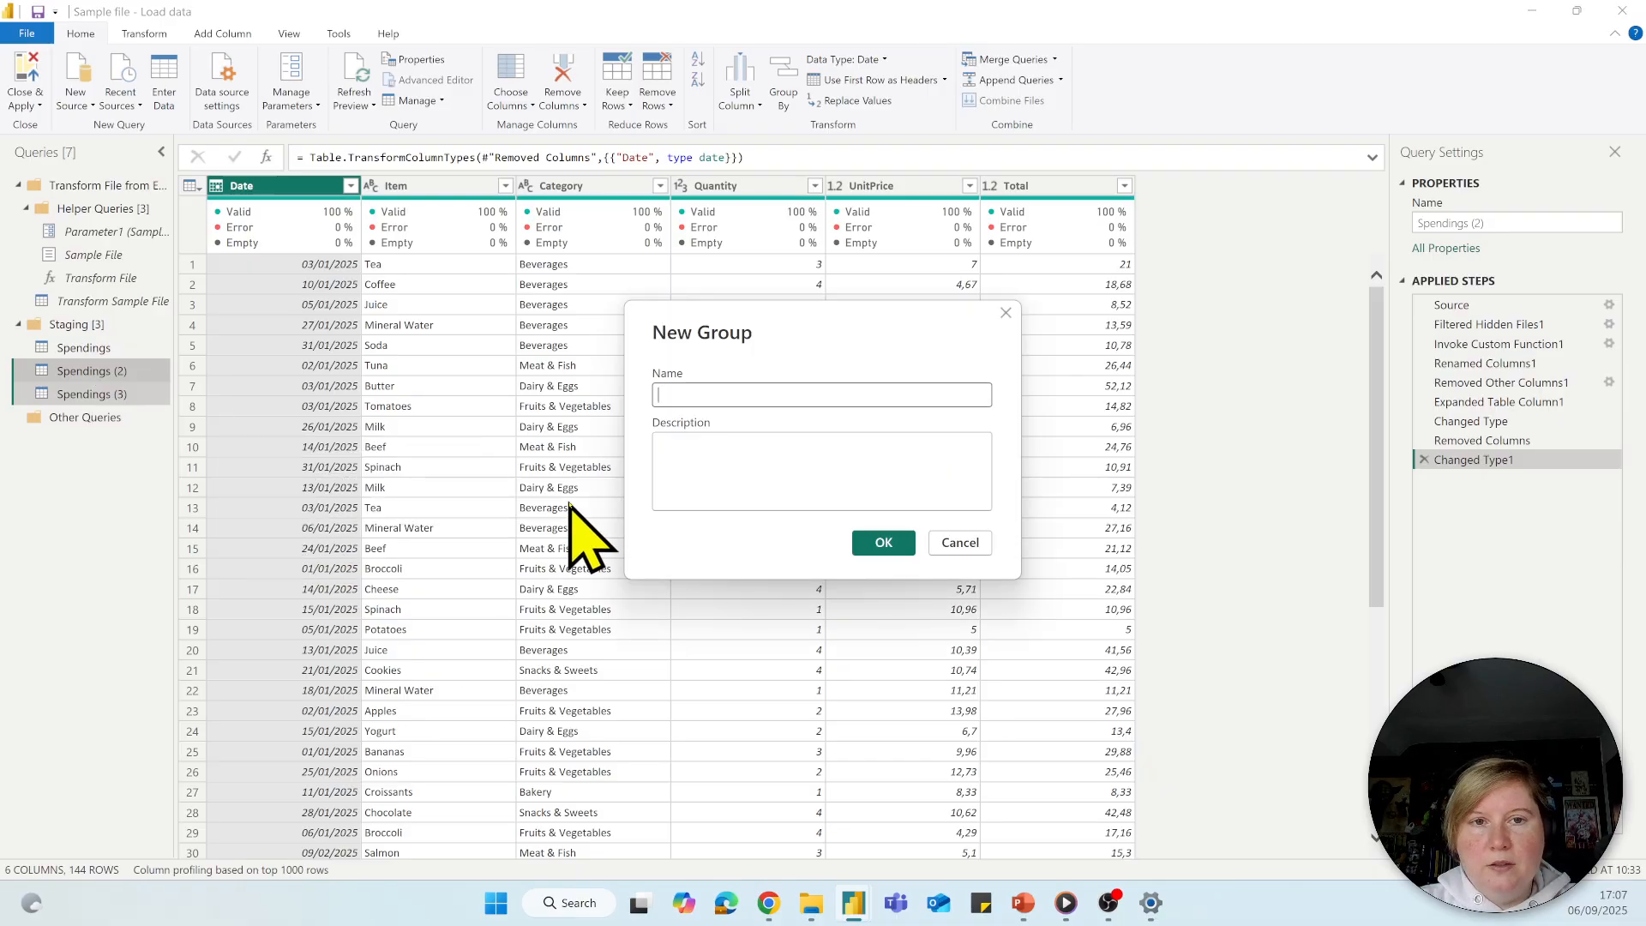
{"action": "type", "text": "Trans"}
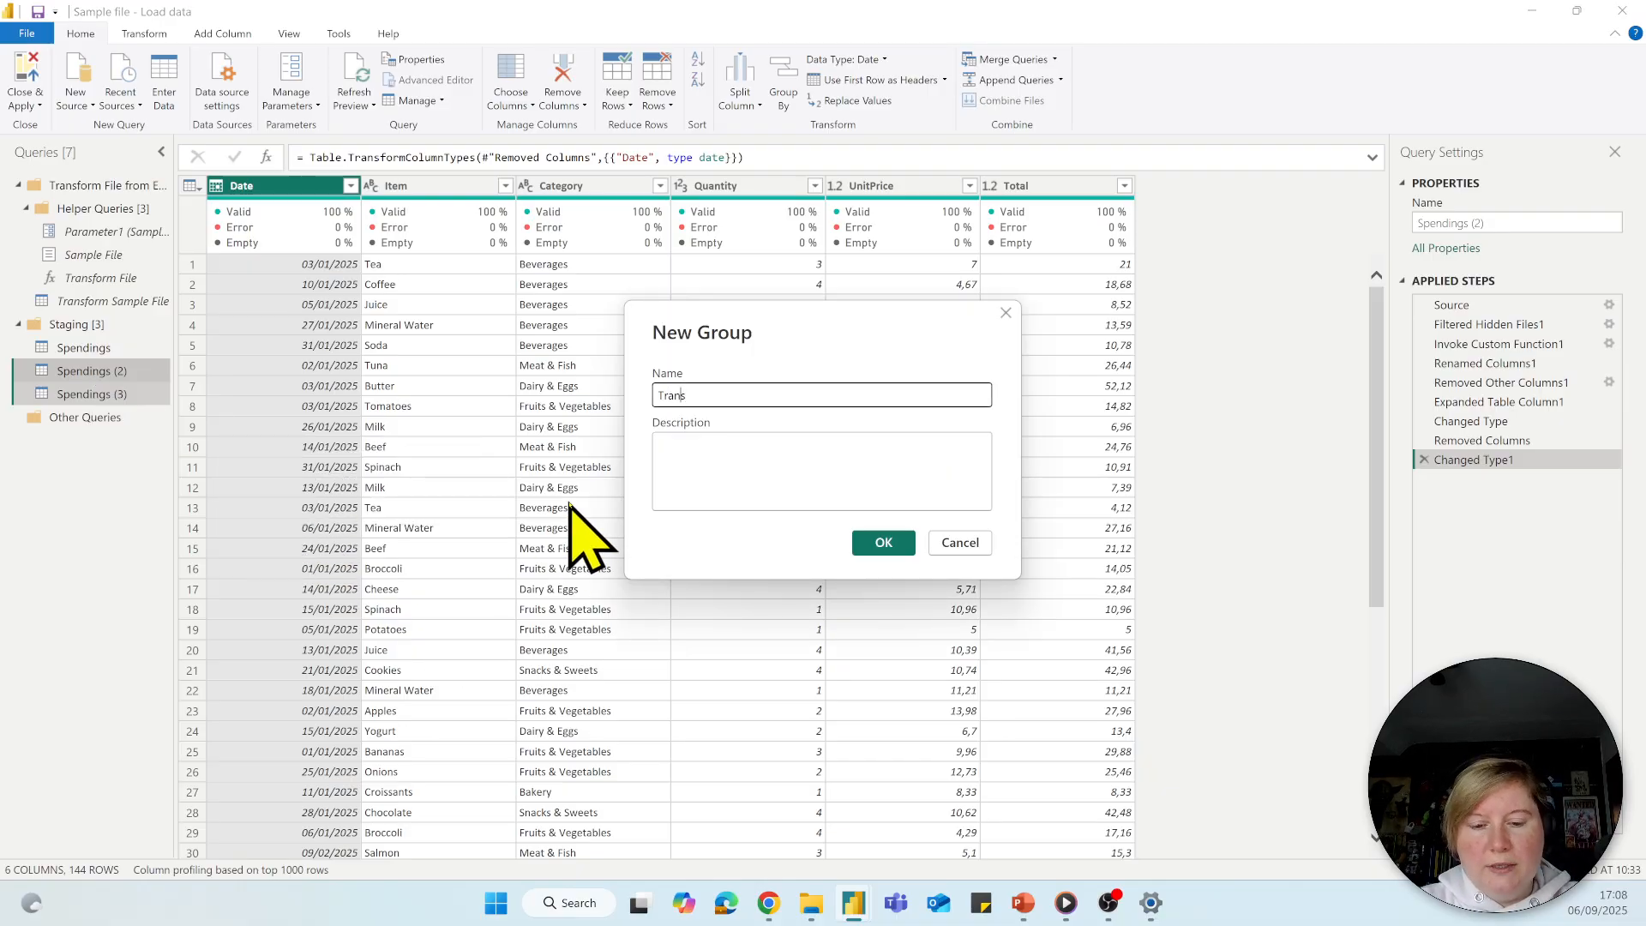
{"action": "type", "text": "form"}
{"action": "key", "text": "Return"}
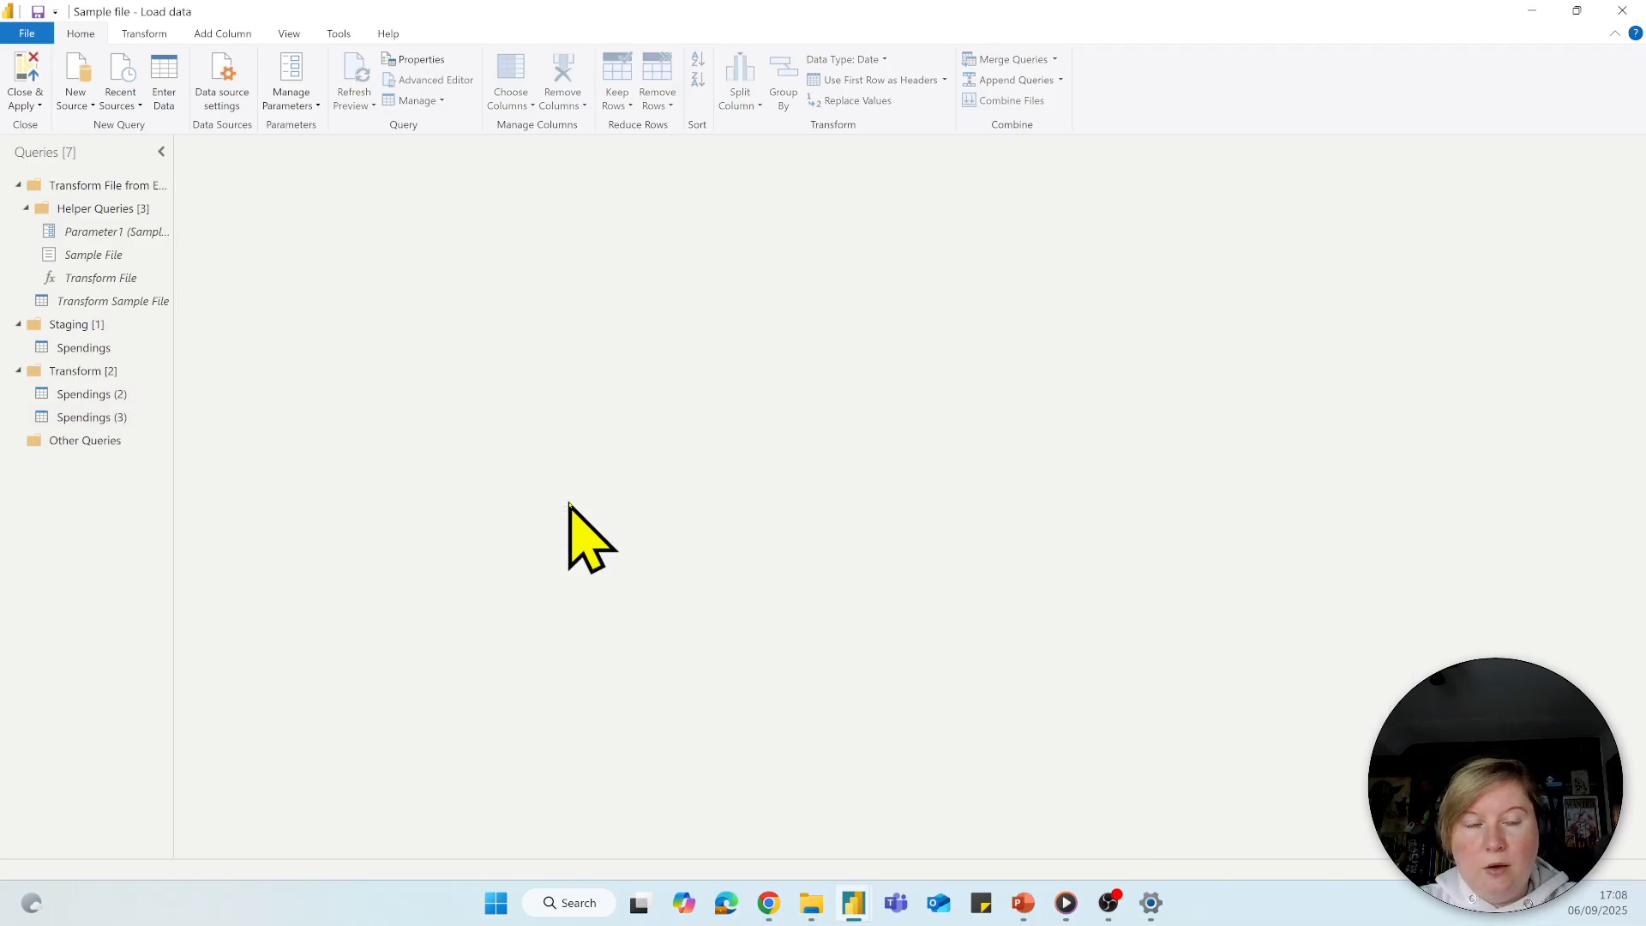
Try to rename the Spendings (2) query in the Transform group as Spendings
{"action": "left_click", "coordinate": [97, 393]}
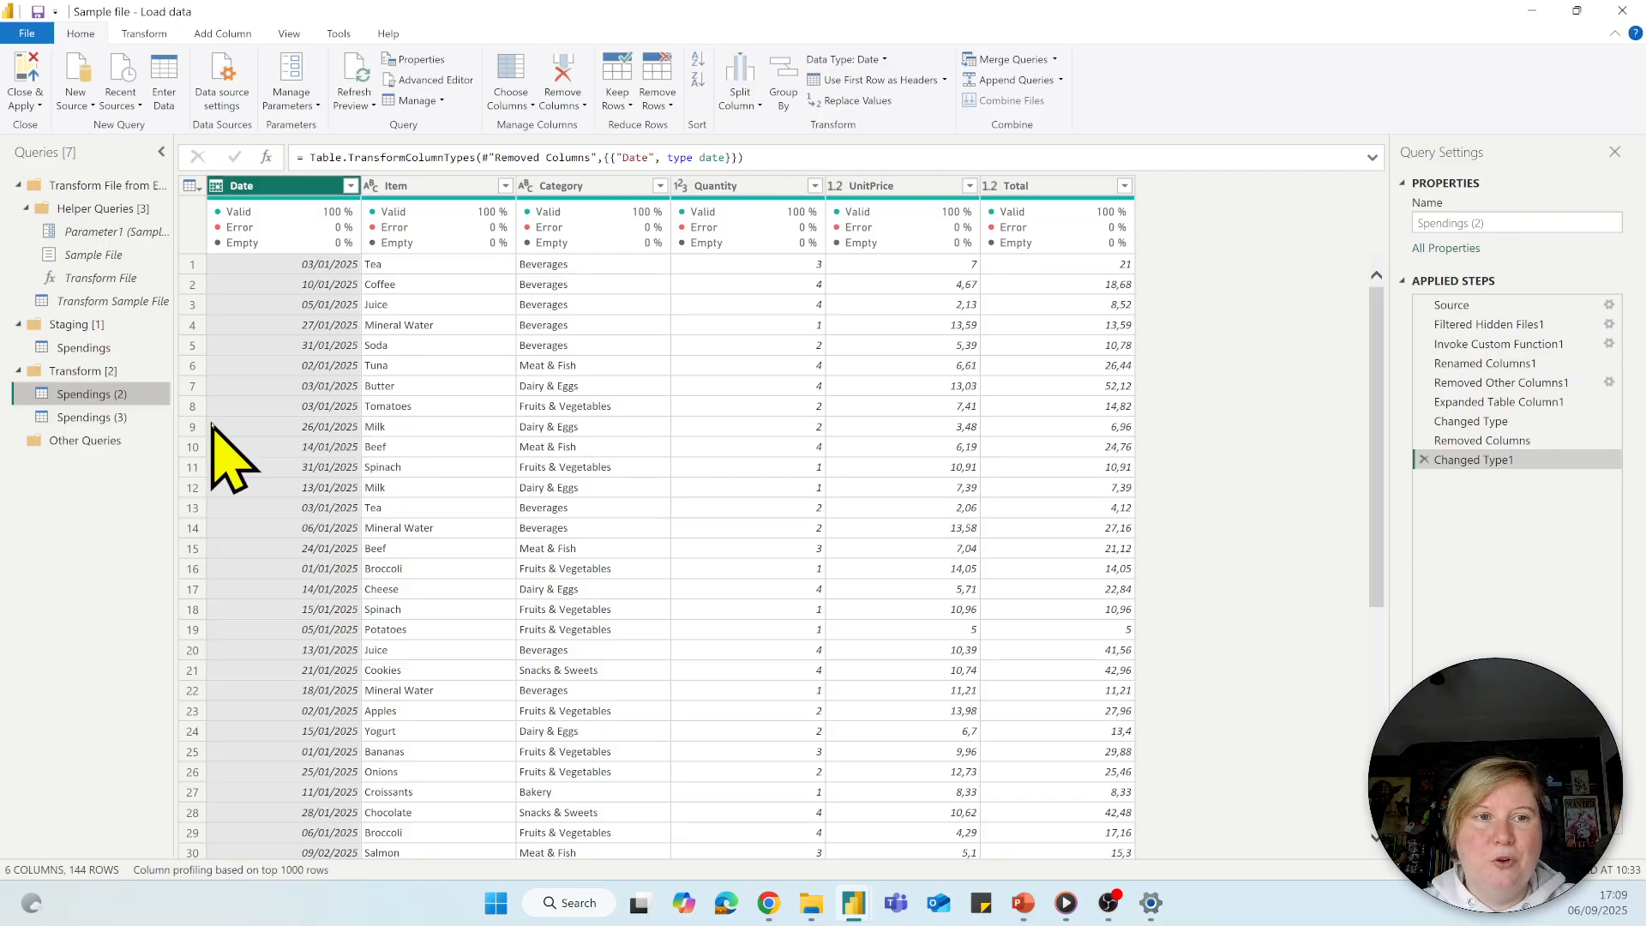
{"action": "double_click", "coordinate": [85, 394]}
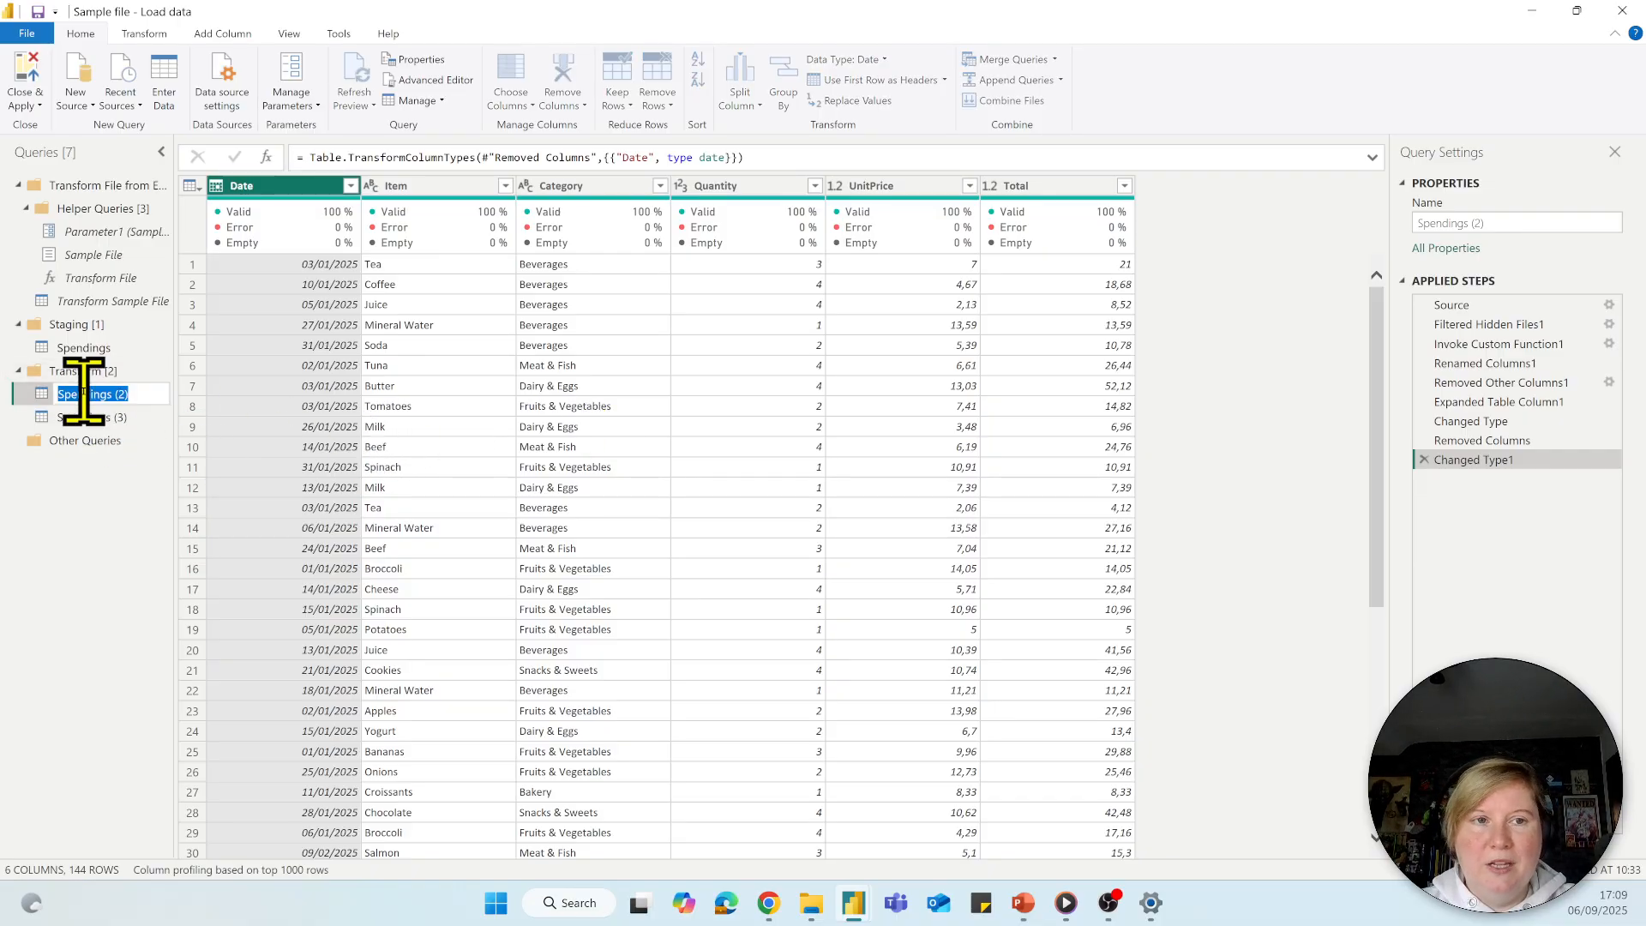
{"action": "left_click", "coordinate": [136, 395]}
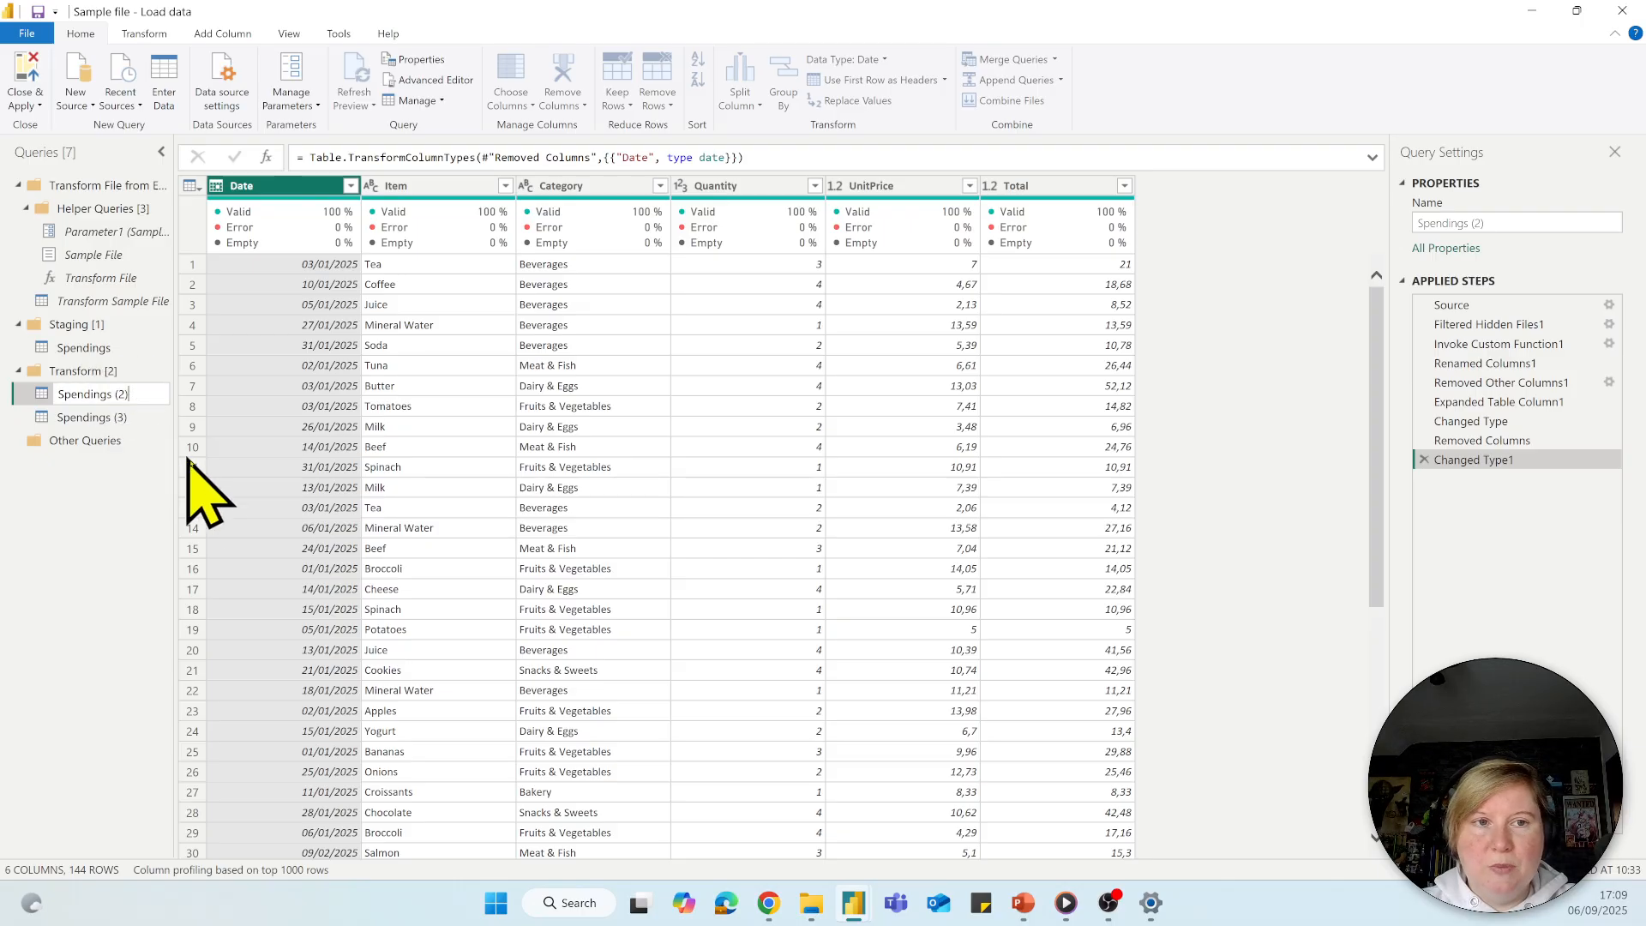
{"action": "key", "text": "BackSpace"}
{"action": "key", "text": "BackSpace"}
{"action": "key", "text": "Return"}
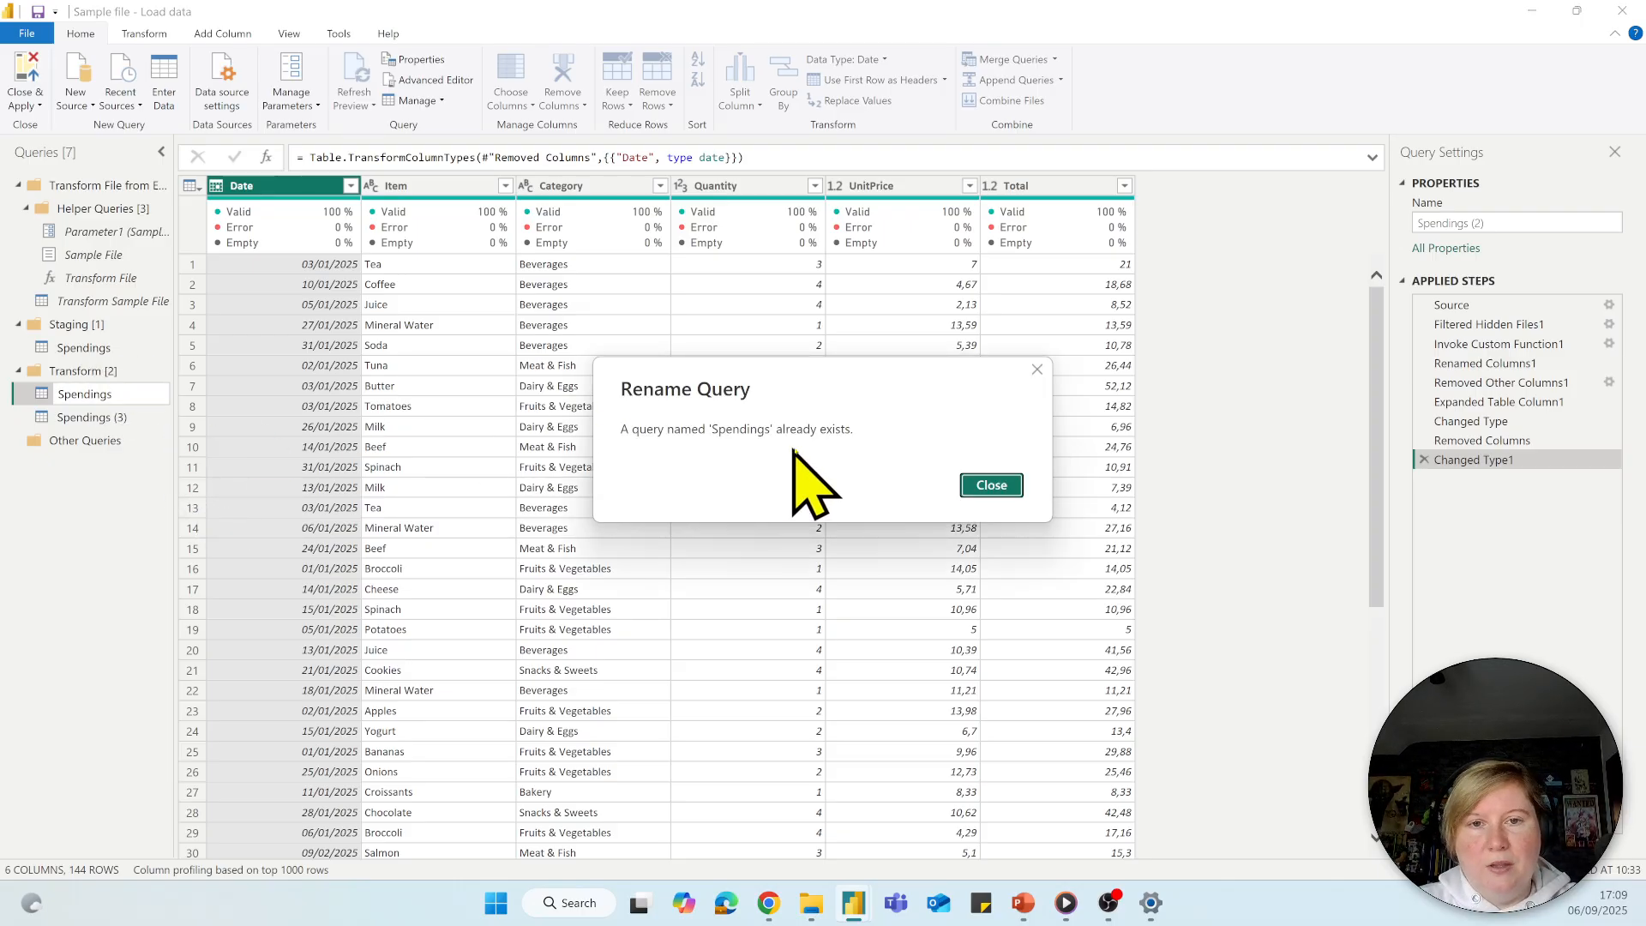
{"action": "left_click", "coordinate": [988, 485]}
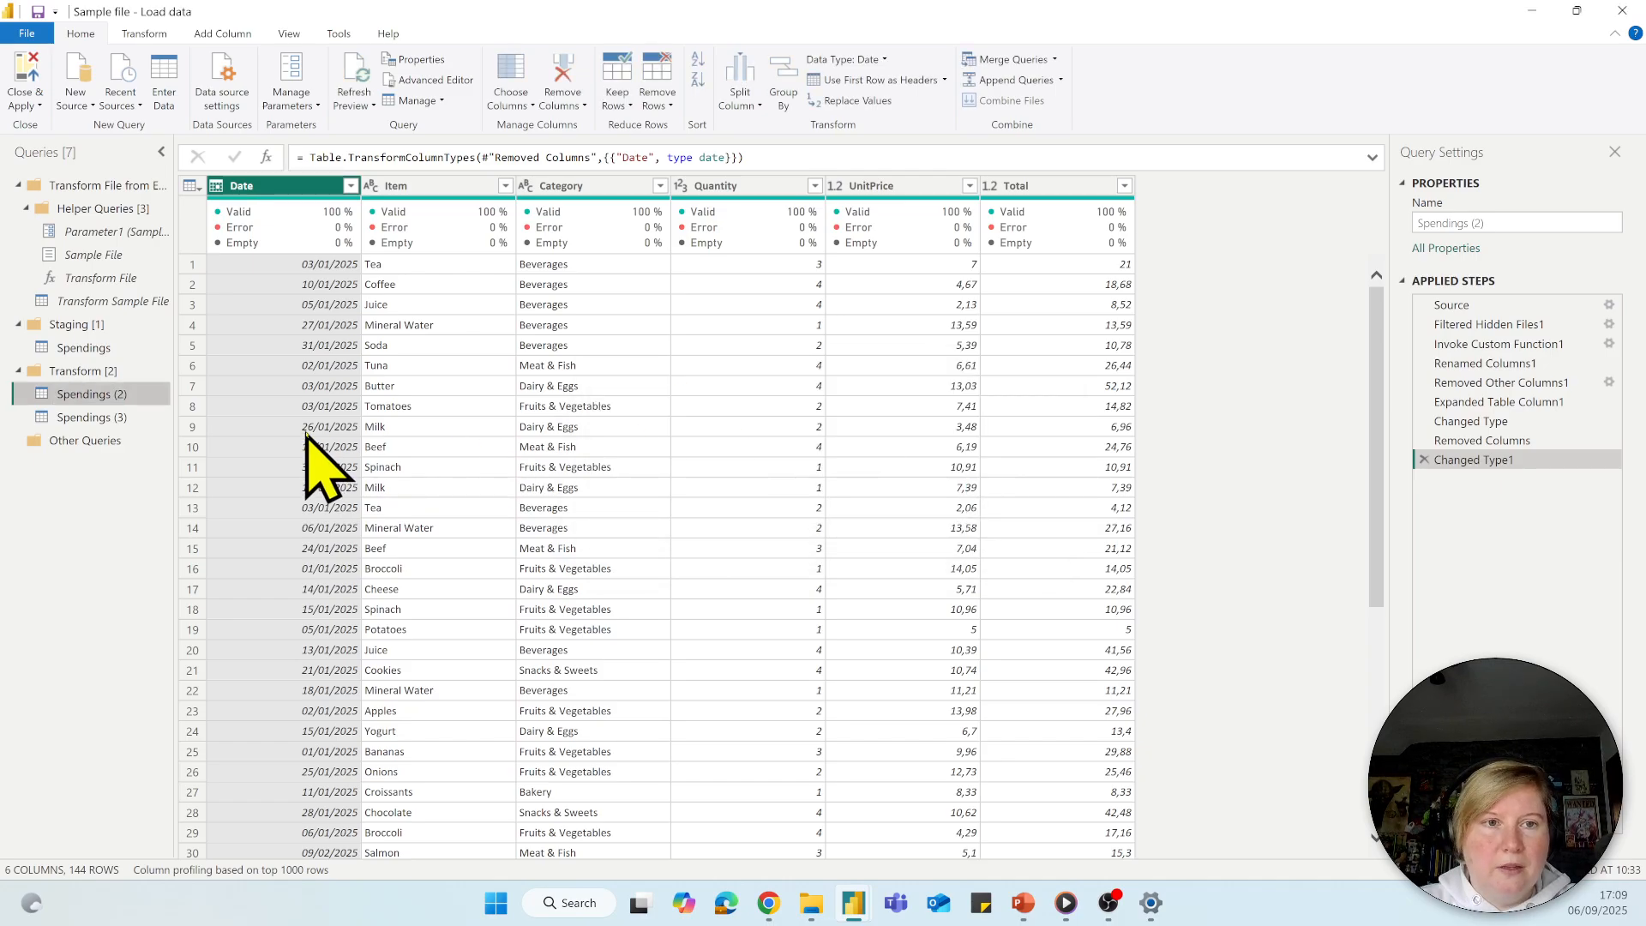
Rename the Spendings (2) query in the Transform group as Fact_Spendings
{"action": "left_click", "coordinate": [112, 393]}
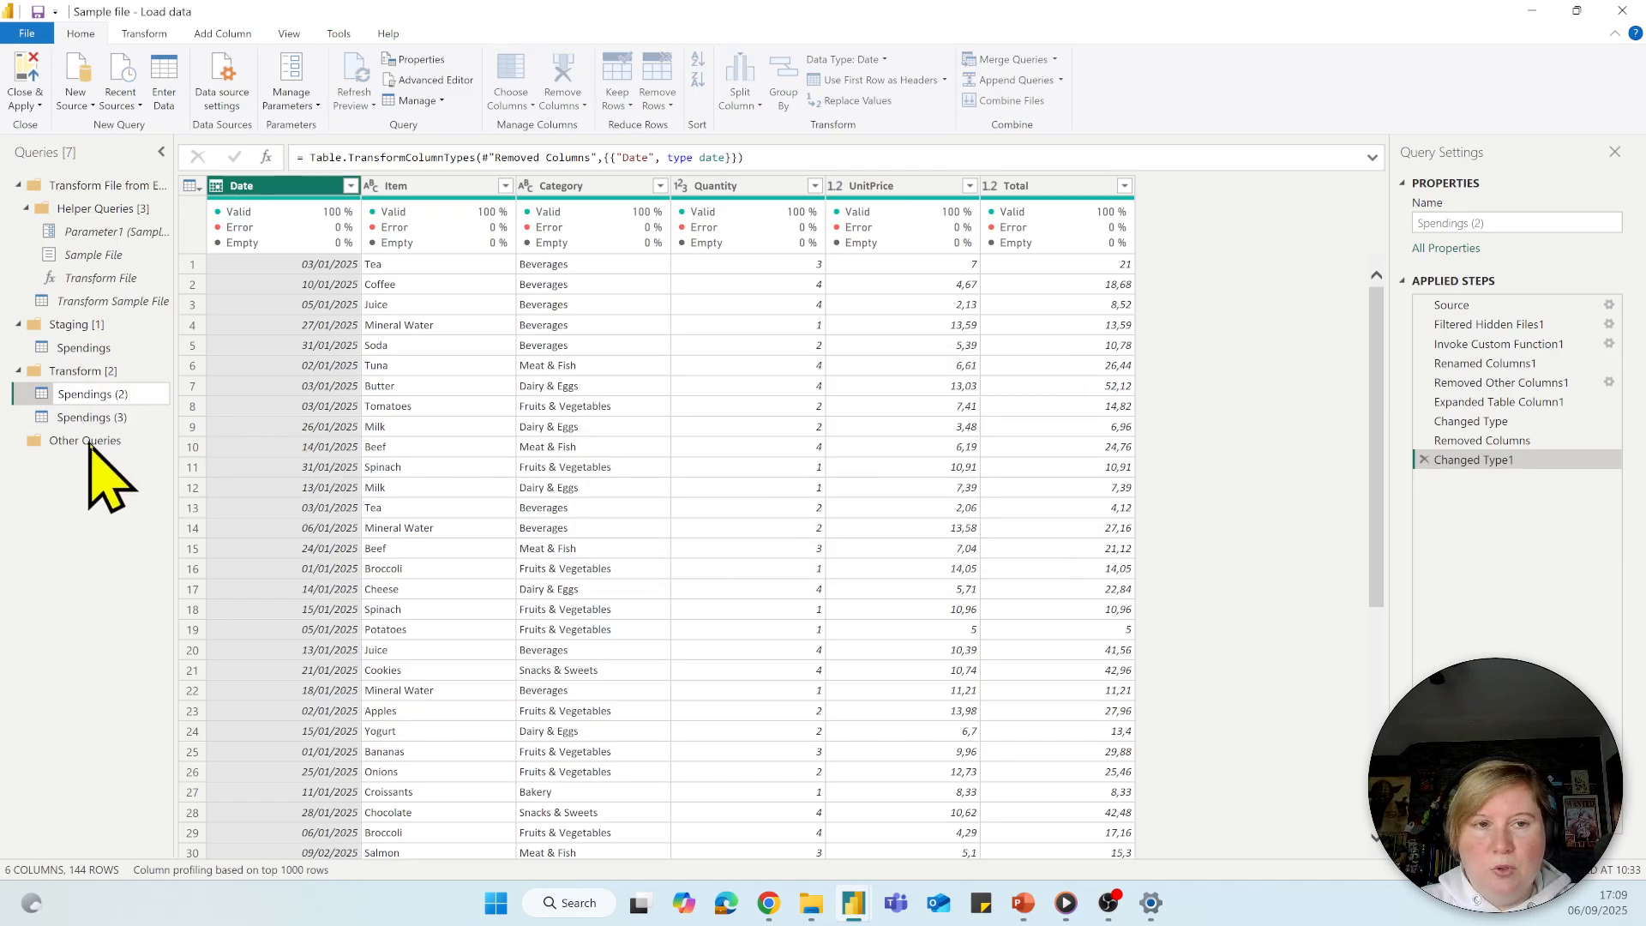
{"action": "type", "text": "Fact"}
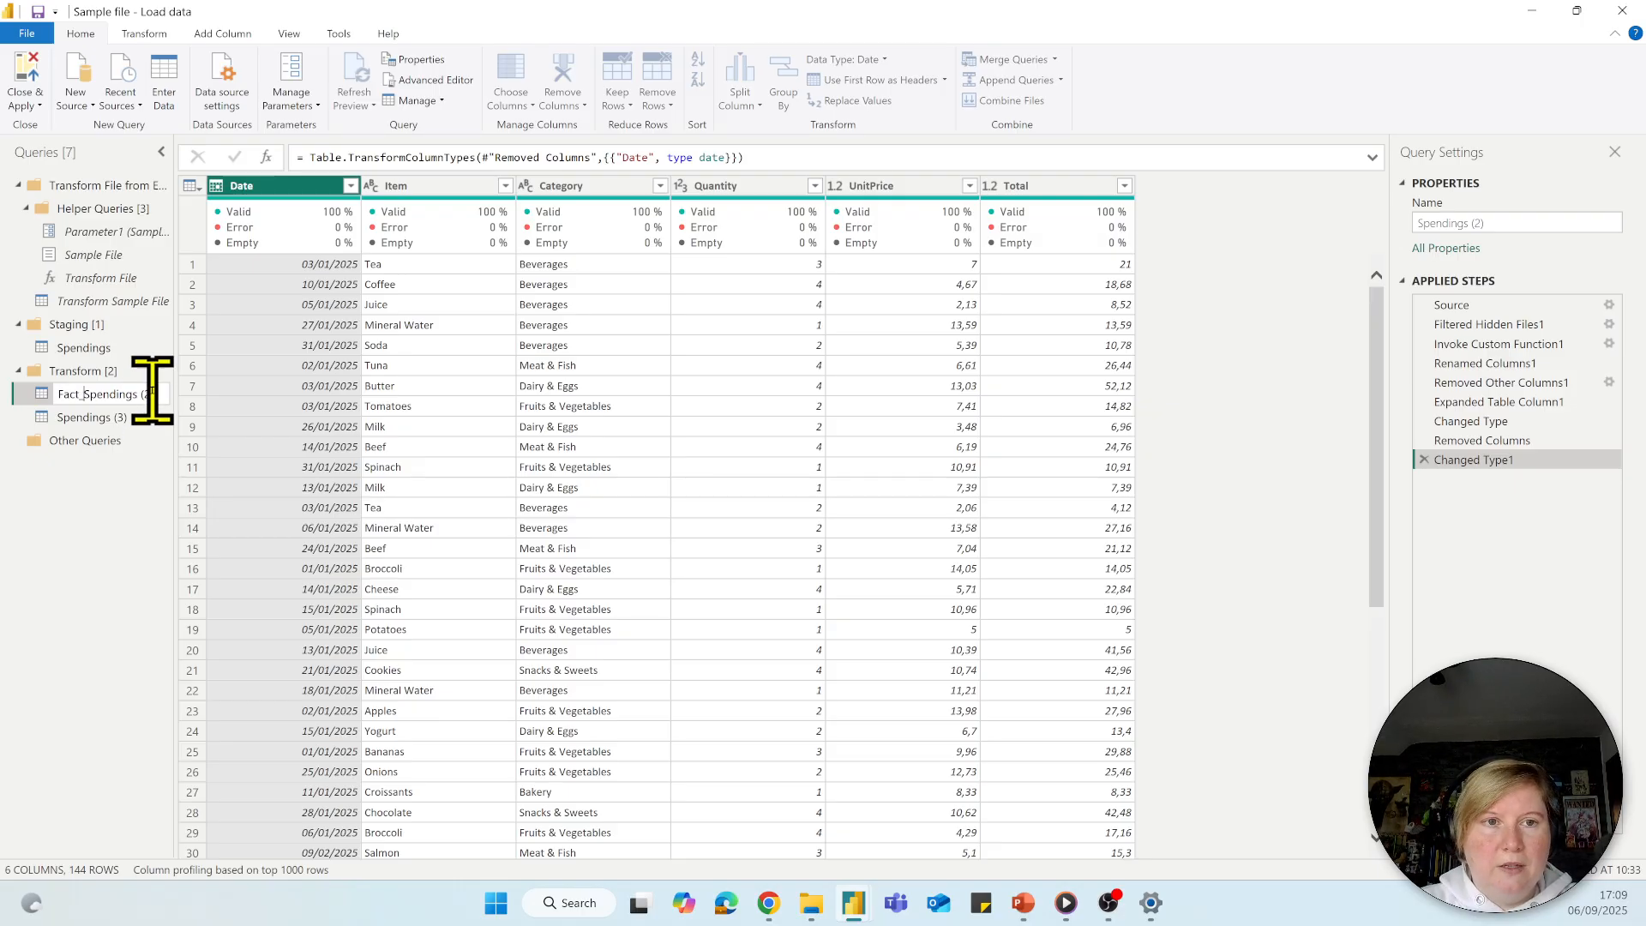
{"action": "key", "text": "BackSpace"}
{"action": "key", "text": "BackSpace"}
{"action": "key", "text": "BackSpace"}
{"action": "key", "text": "Return"}
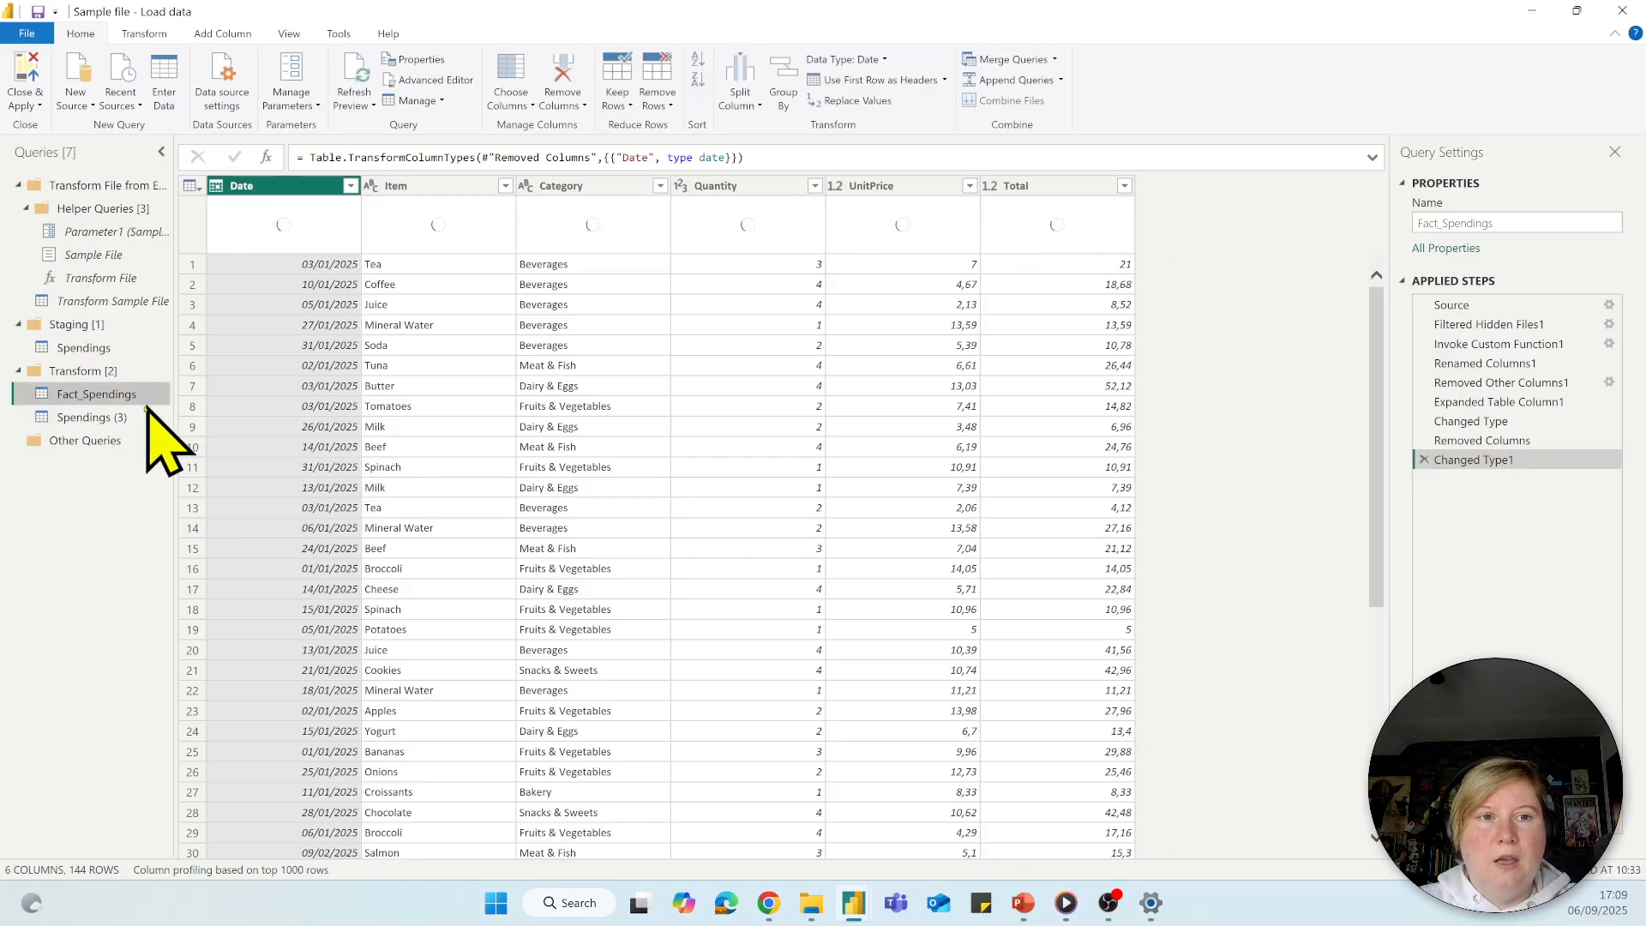
Rename the Spendings (3) query in the Transform group as Products
{"action": "left_click", "coordinate": [116, 418]}
{"action": "double_click", "coordinate": [115, 418]}
{"action": "type", "text": "Products"}
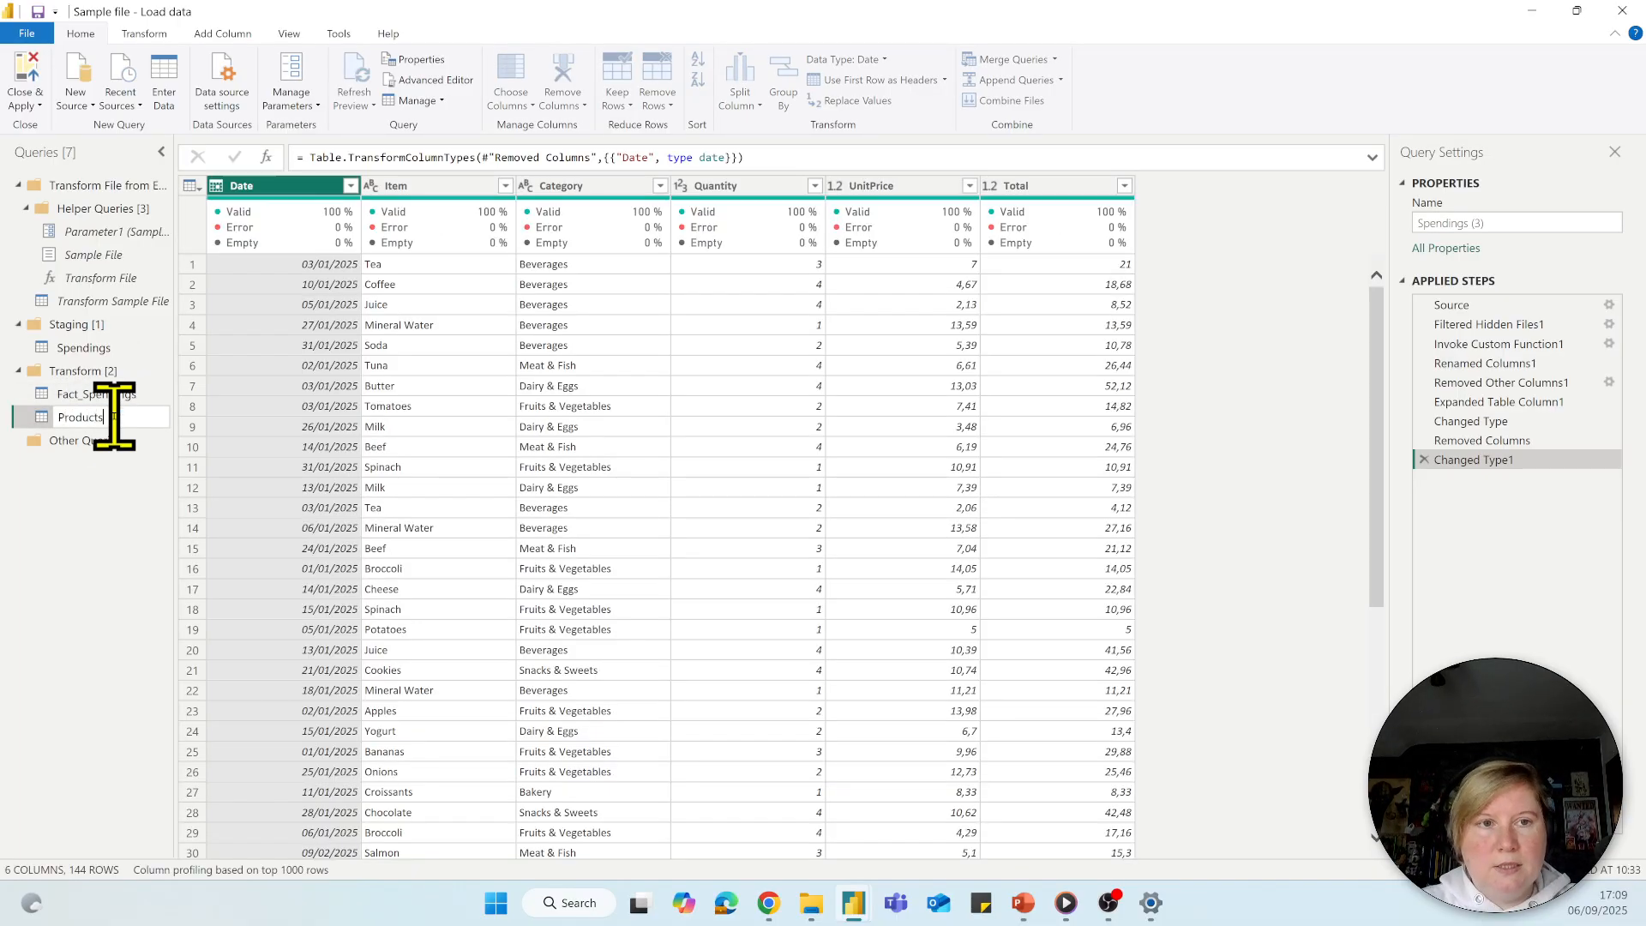
{"action": "key", "text": "Return"}
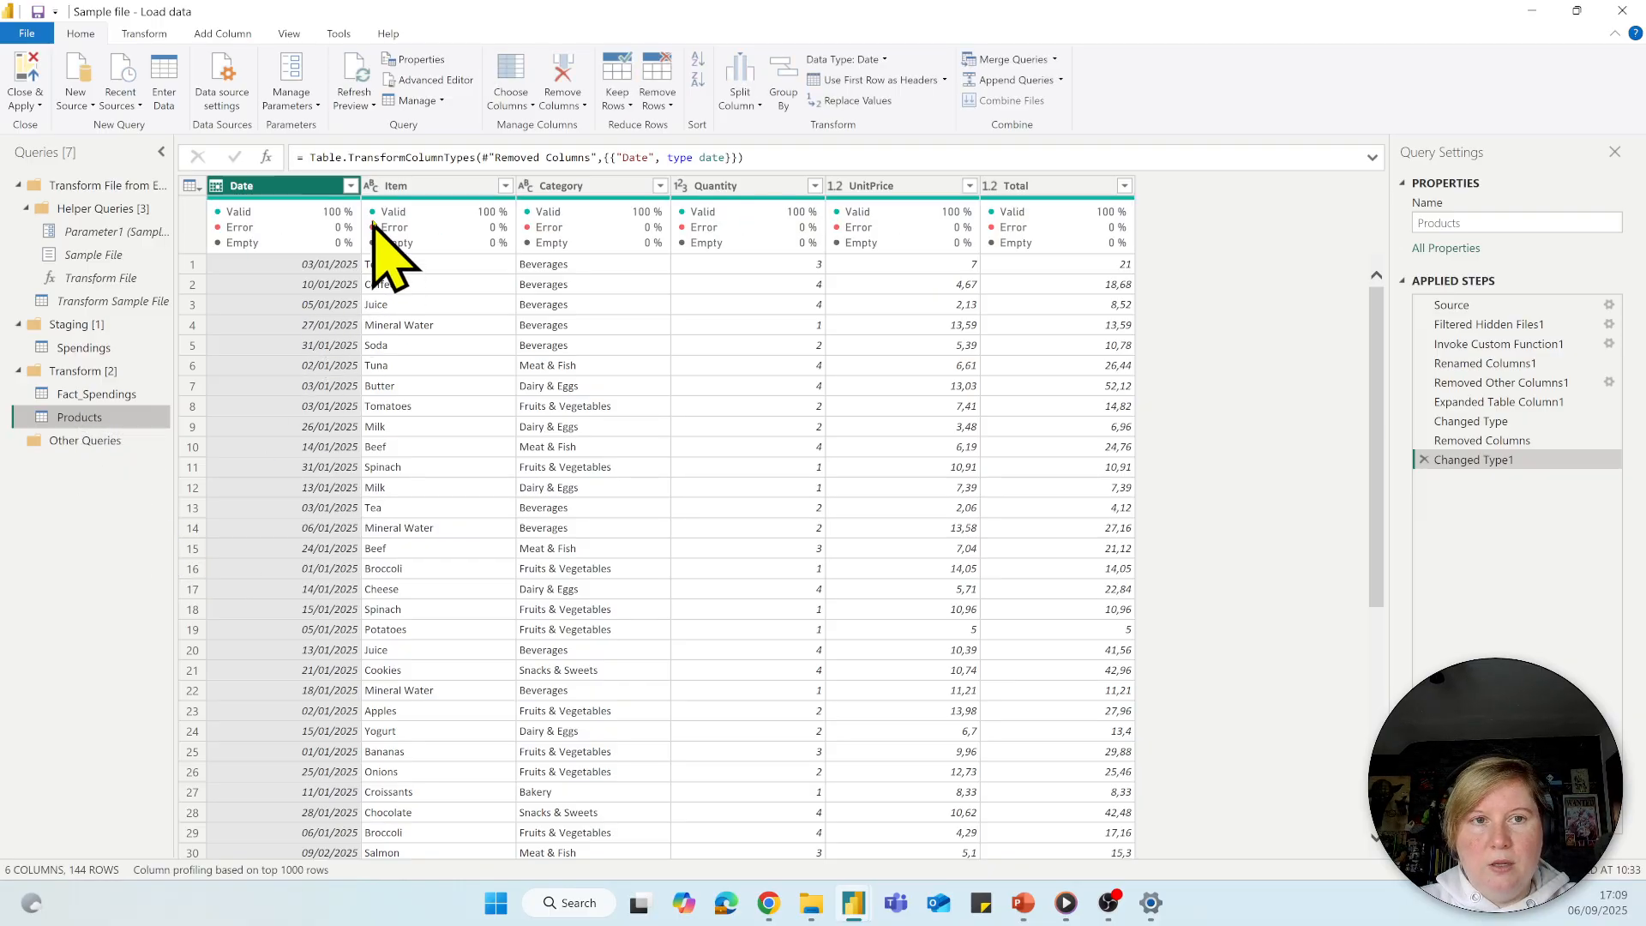
Select the Item and Category columns together in the Products query
{"action": "left_click", "coordinate": [403, 187]}
{"action": "left_click", "coordinate": [542, 187]}
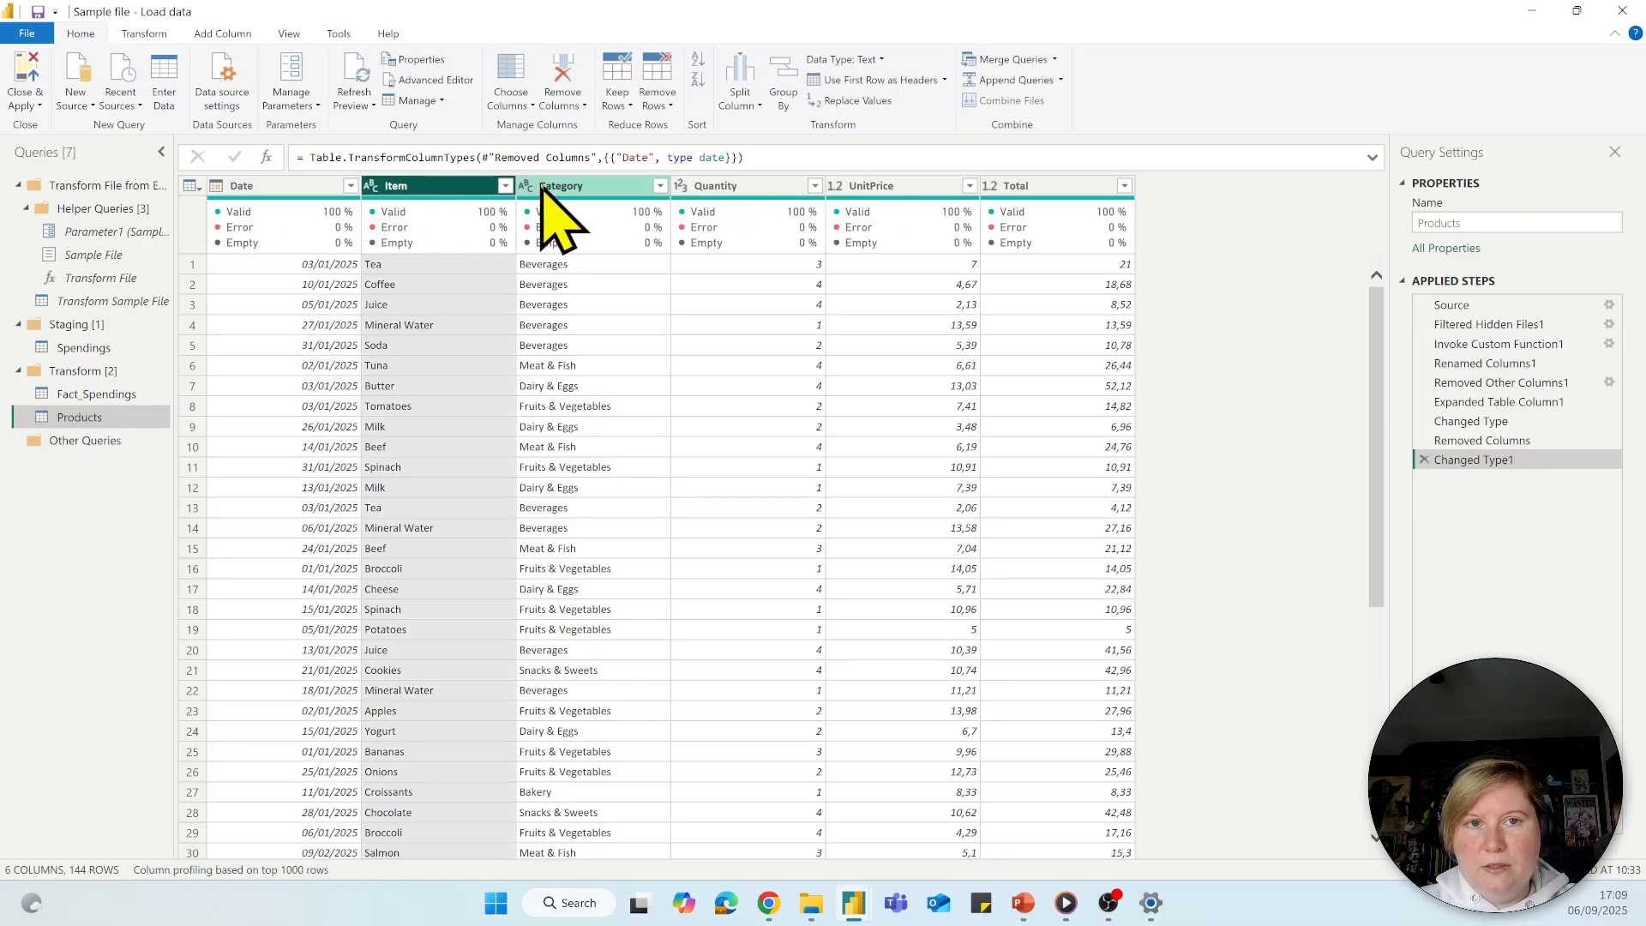
{"action": "left_click", "coordinate": [463, 186], "text": "ctrl"}
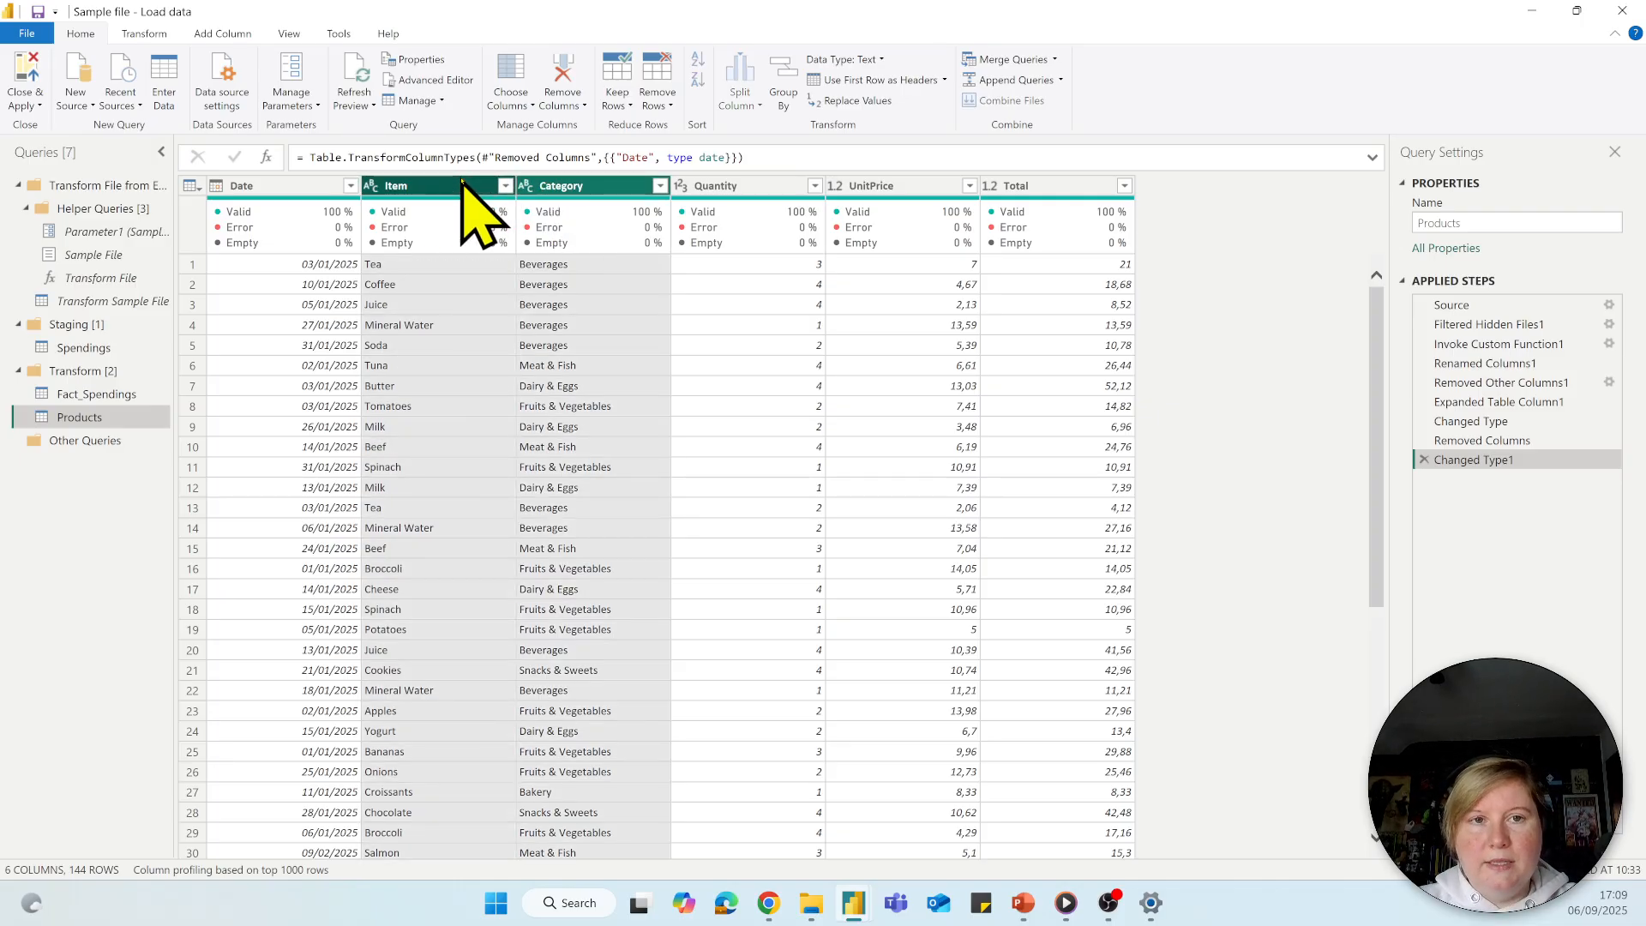
Try to remove duplicate rows across the Item and Category columns, and delete the resulting applied step
{"action": "right_click", "coordinate": [463, 185]}
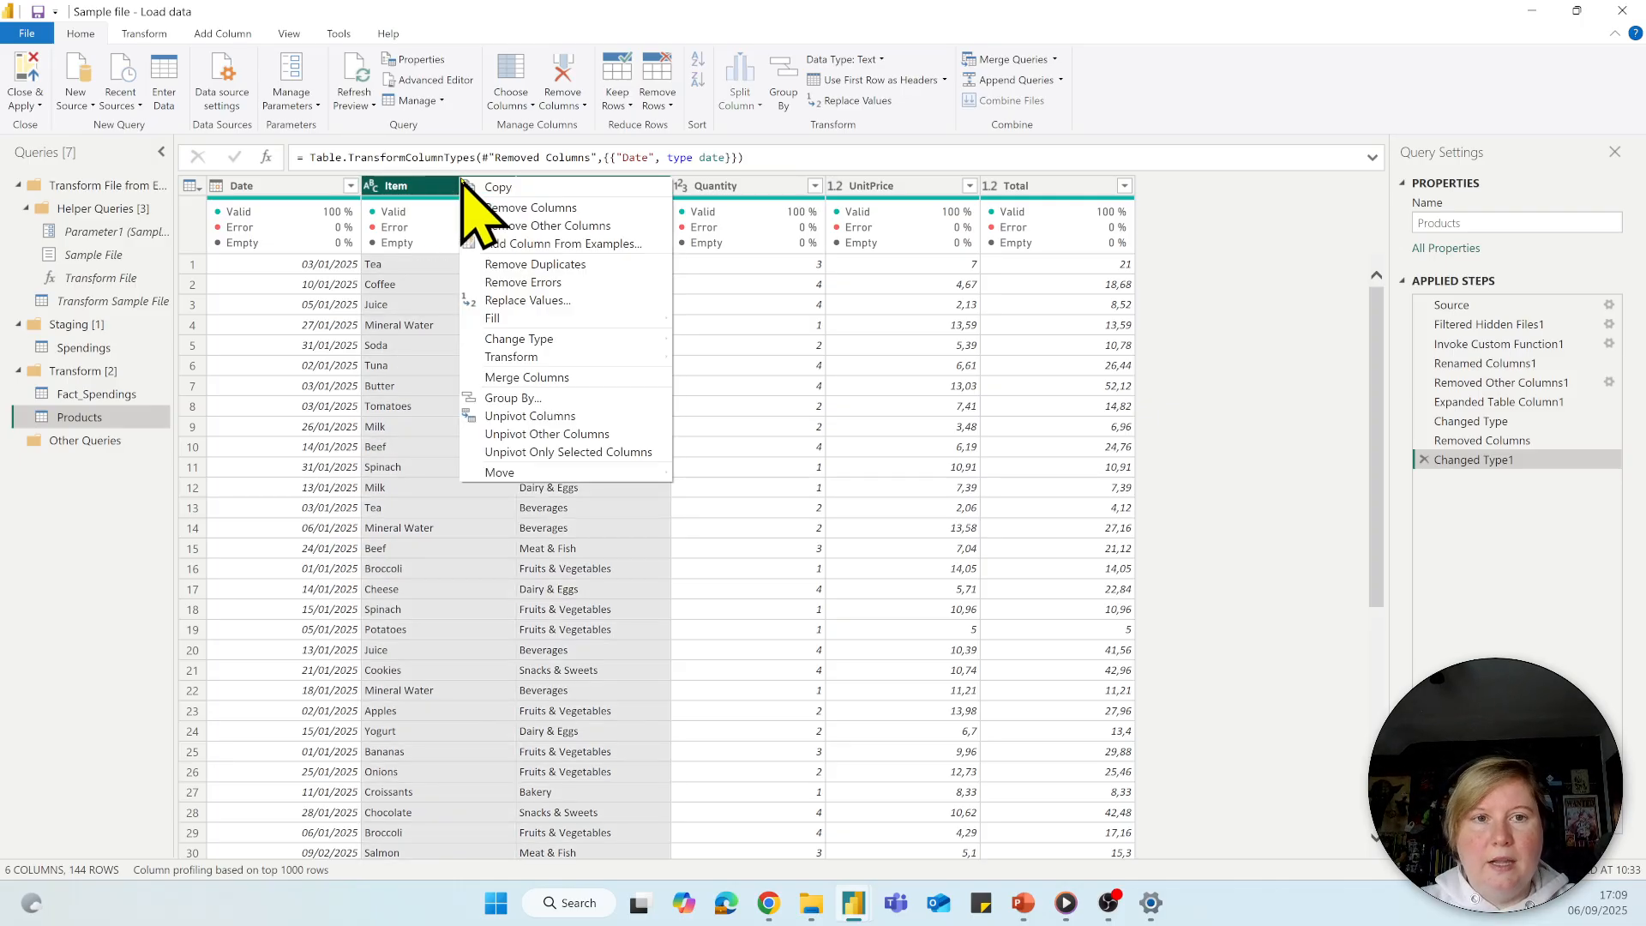
{"action": "left_click", "coordinate": [506, 264]}
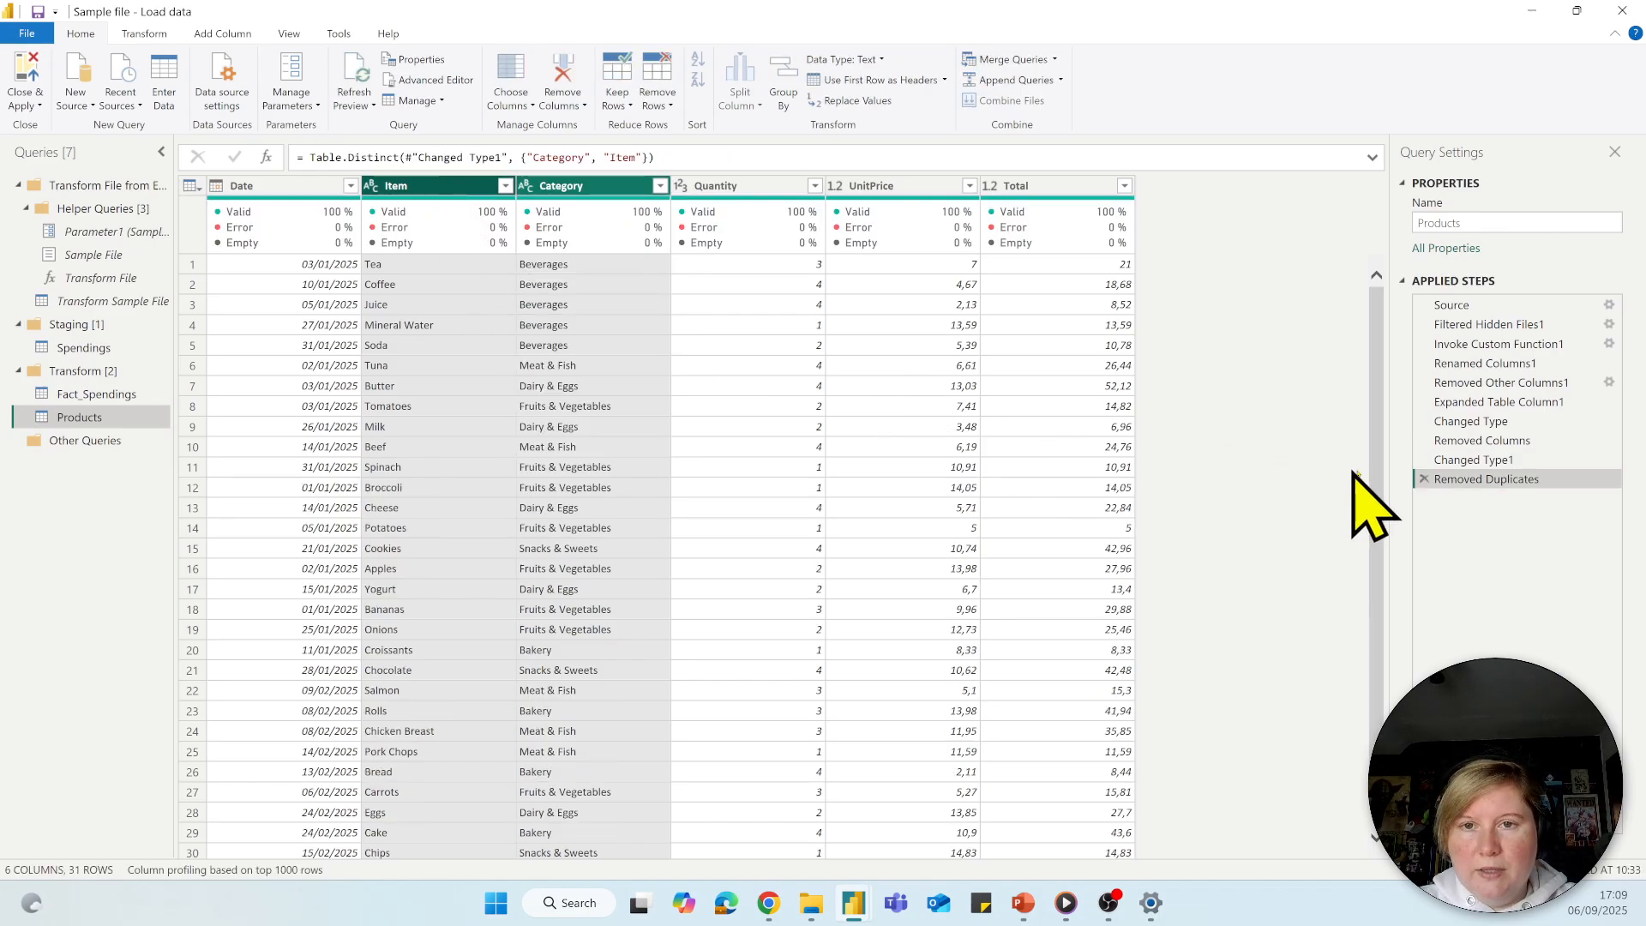
{"action": "left_click", "coordinate": [1425, 477]}
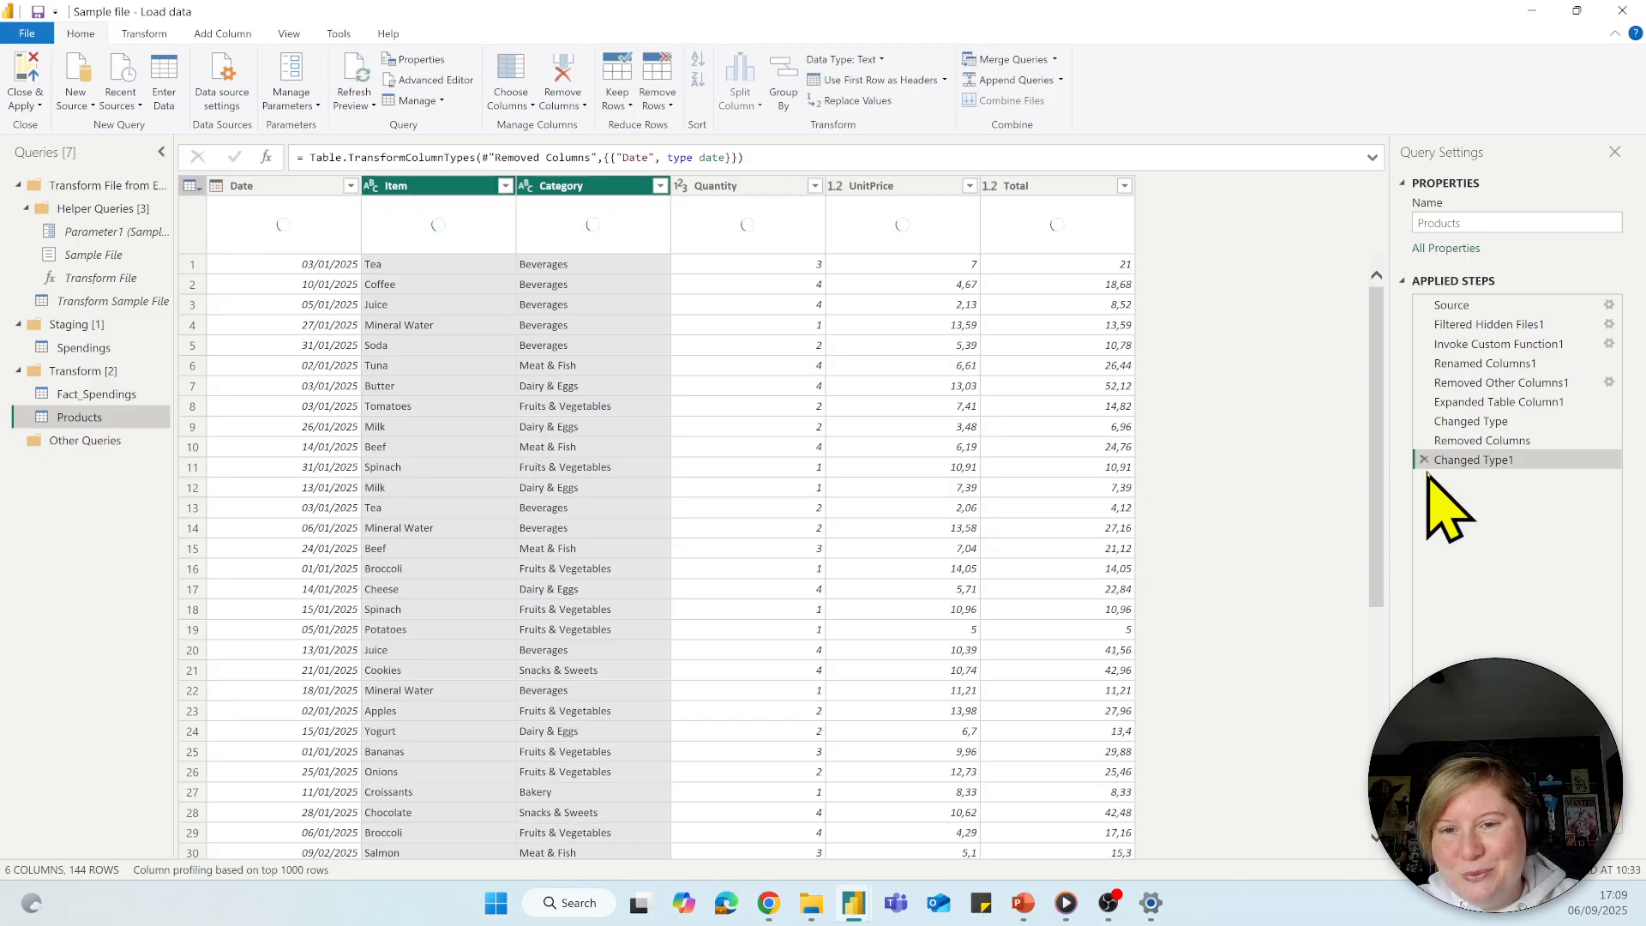
Remove all columns except Category and Item from the Products query, and remove duplicate rows based on Item
{"action": "right_click", "coordinate": [590, 184]}
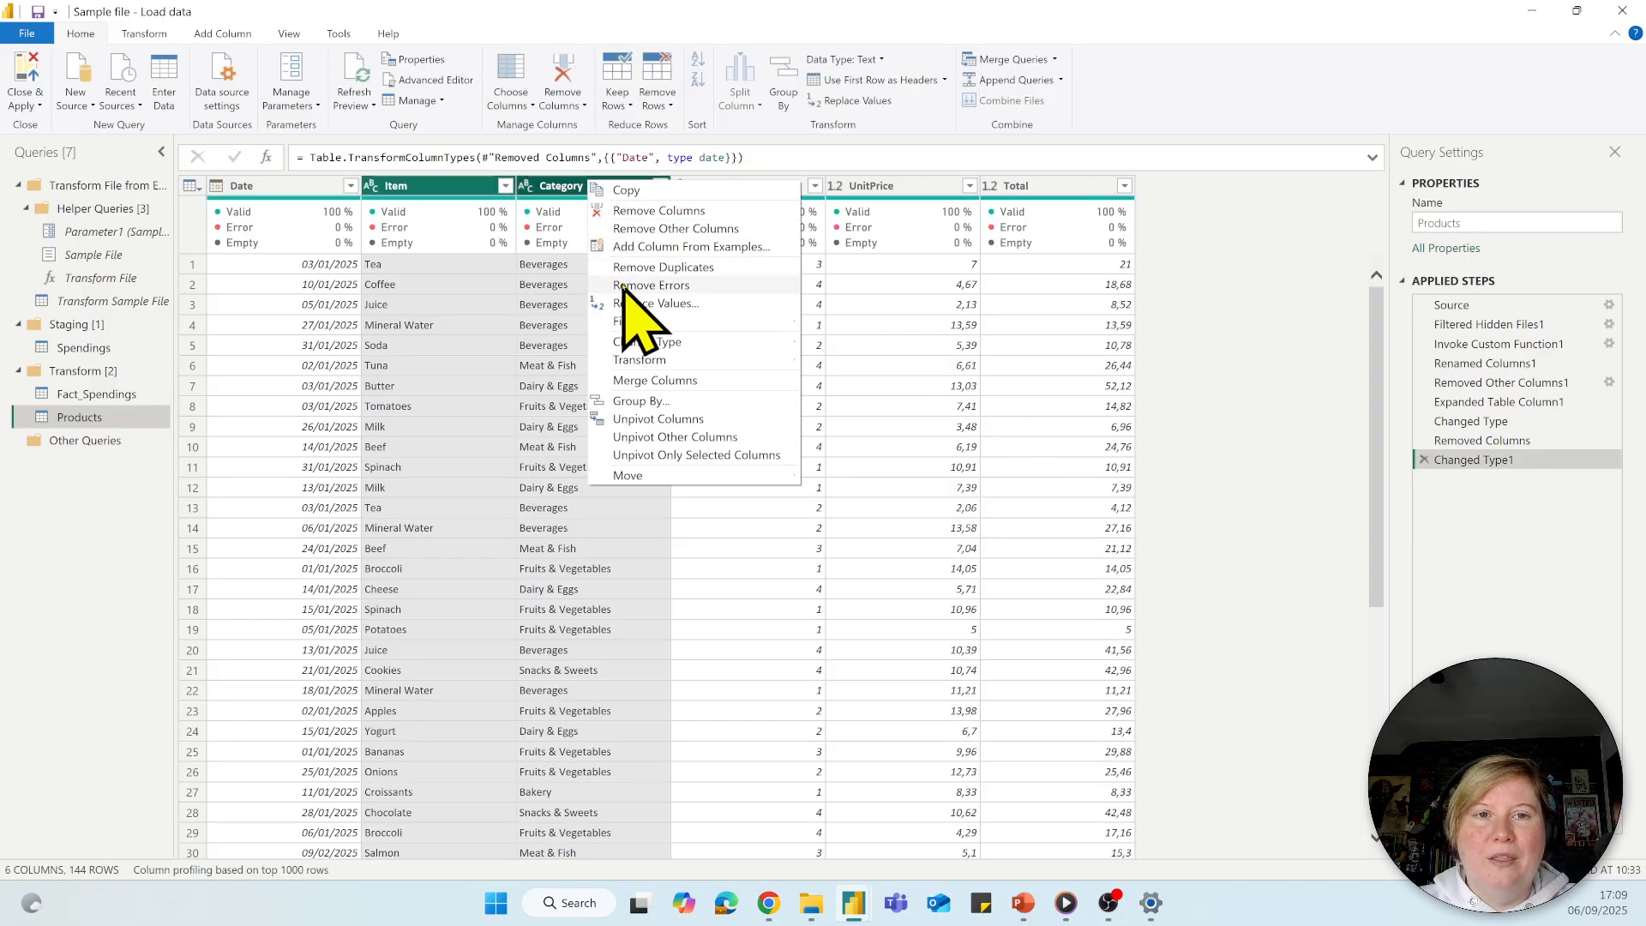
{"action": "left_click", "coordinate": [654, 228]}
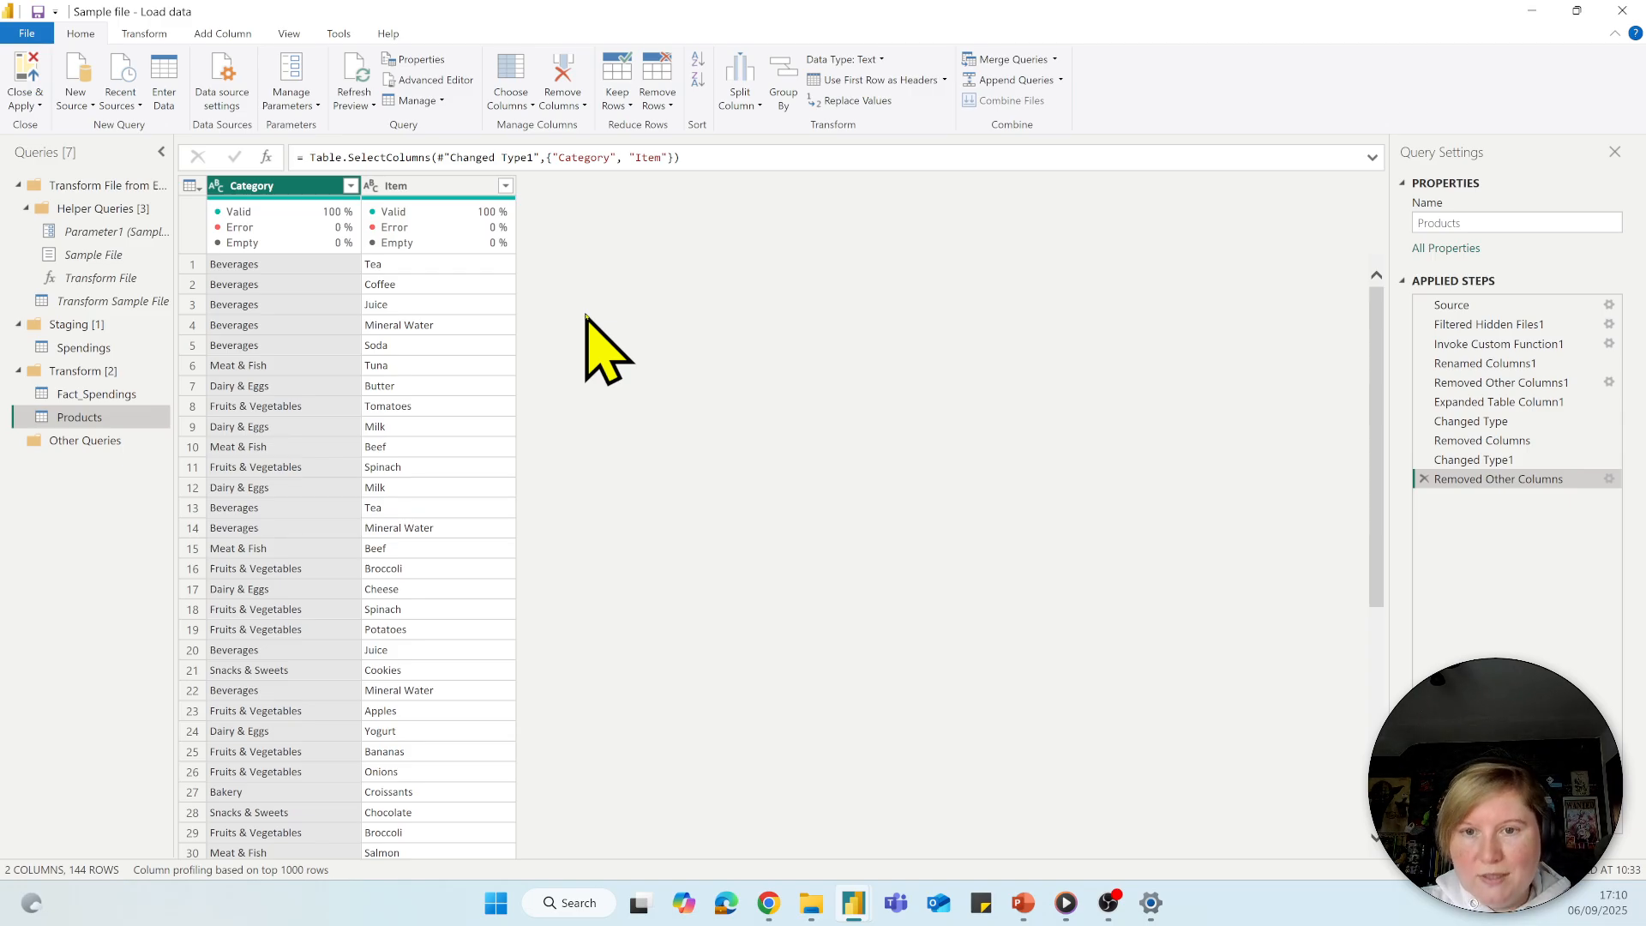
{"action": "right_click", "coordinate": [454, 190]}
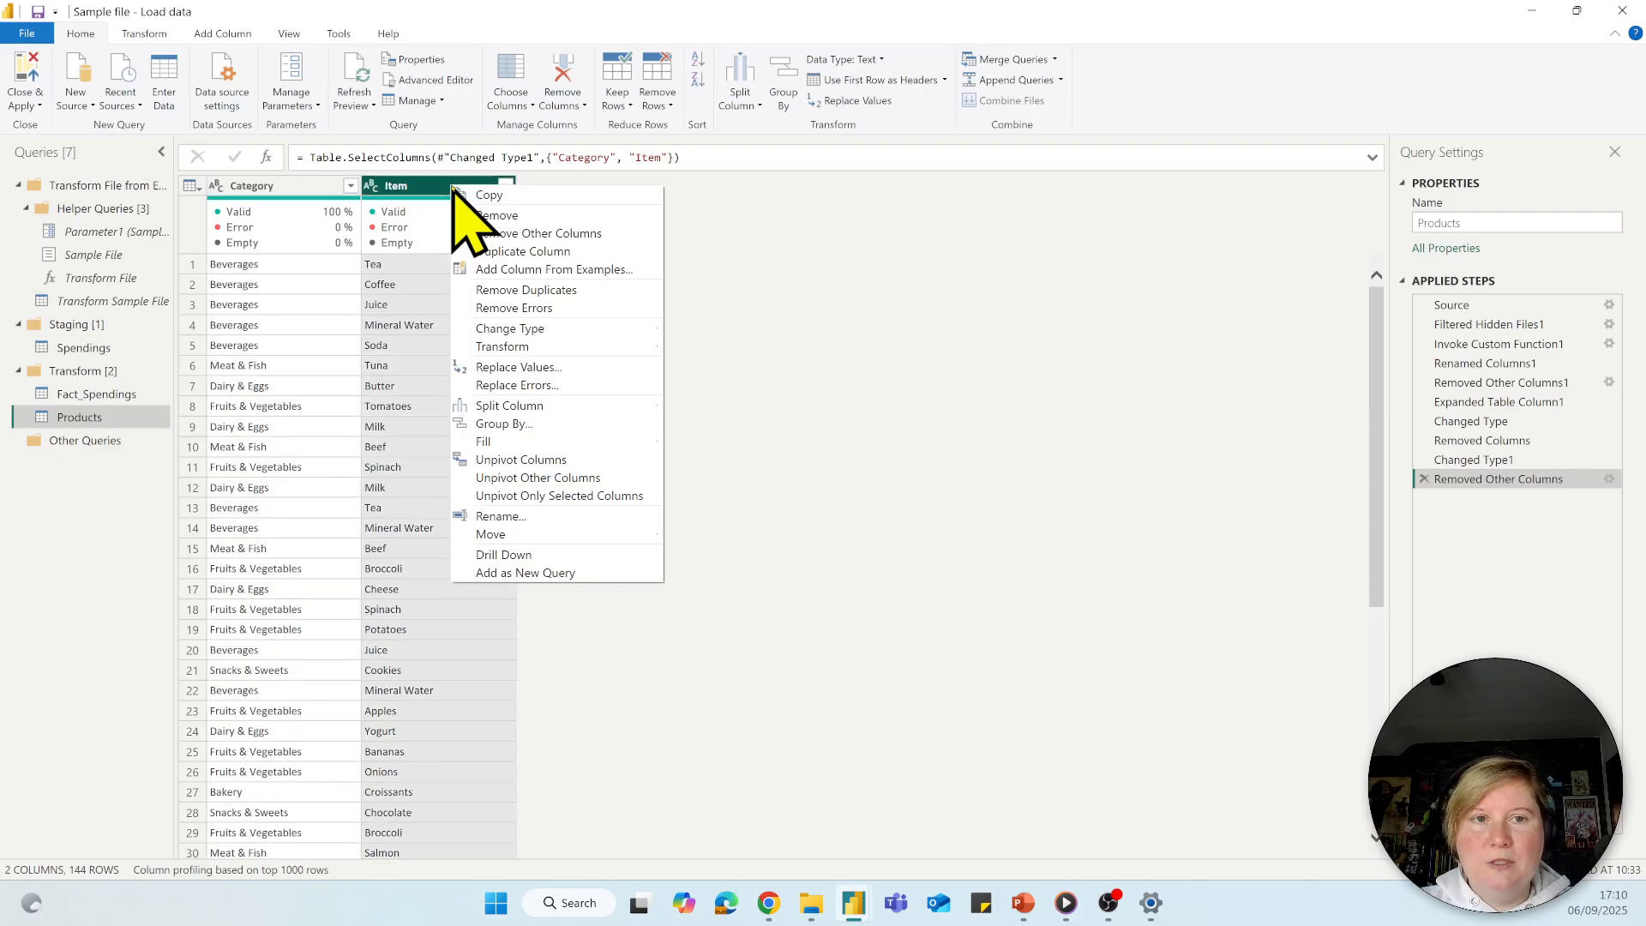
{"action": "left_click", "coordinate": [506, 290]}
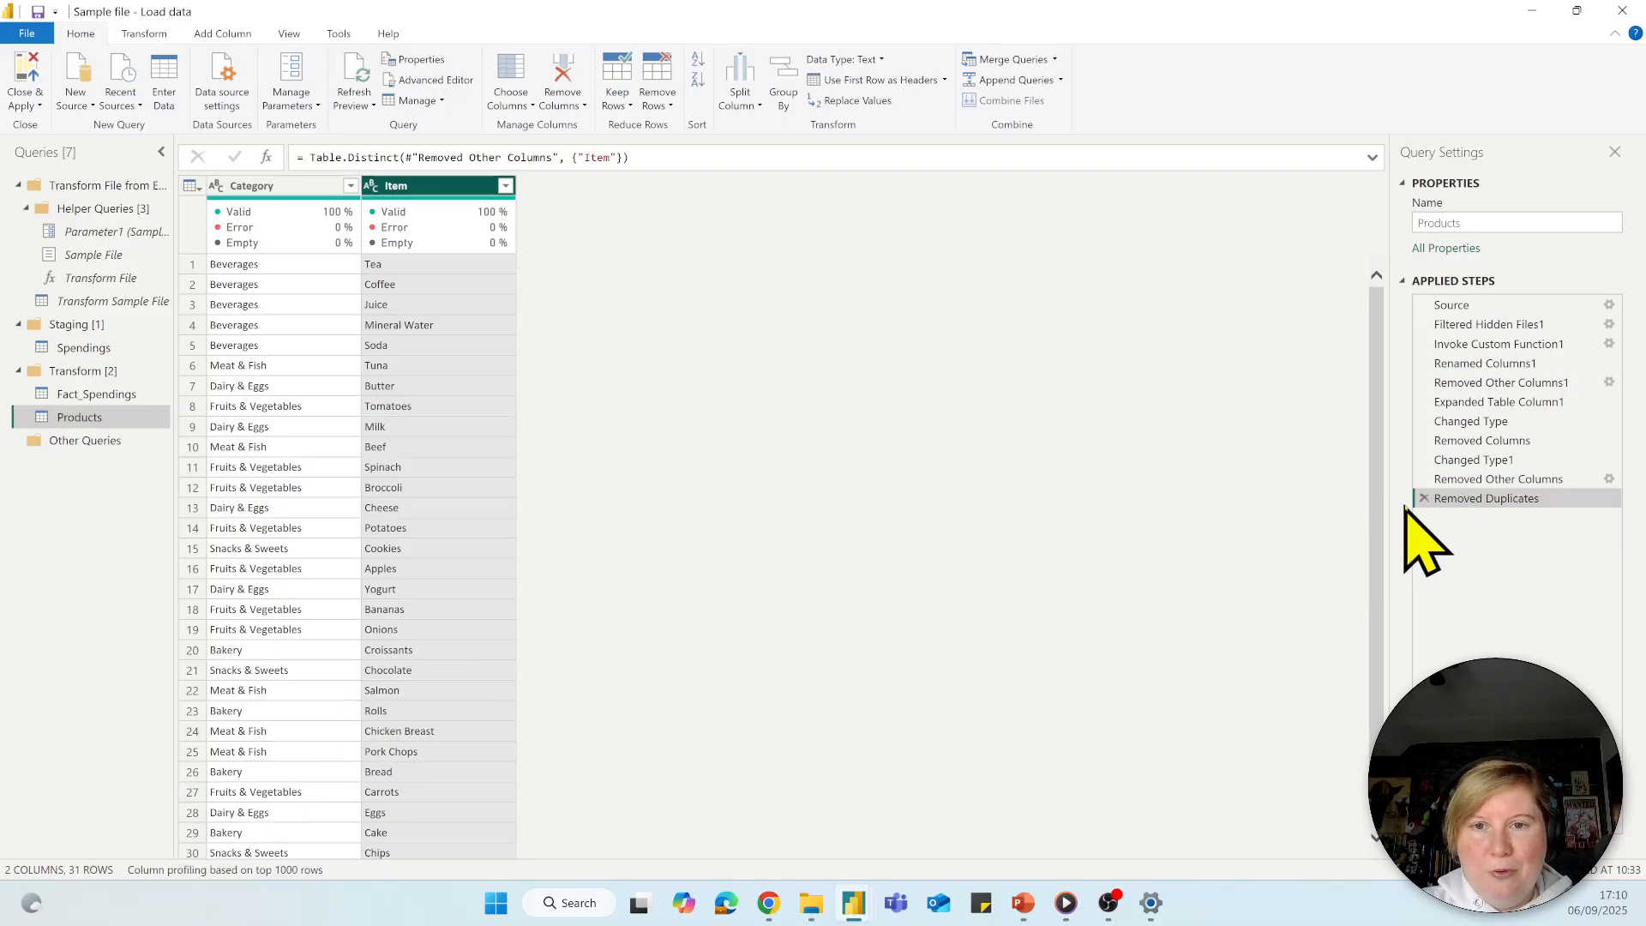
{"action": "left_click", "coordinate": [1460, 478]}
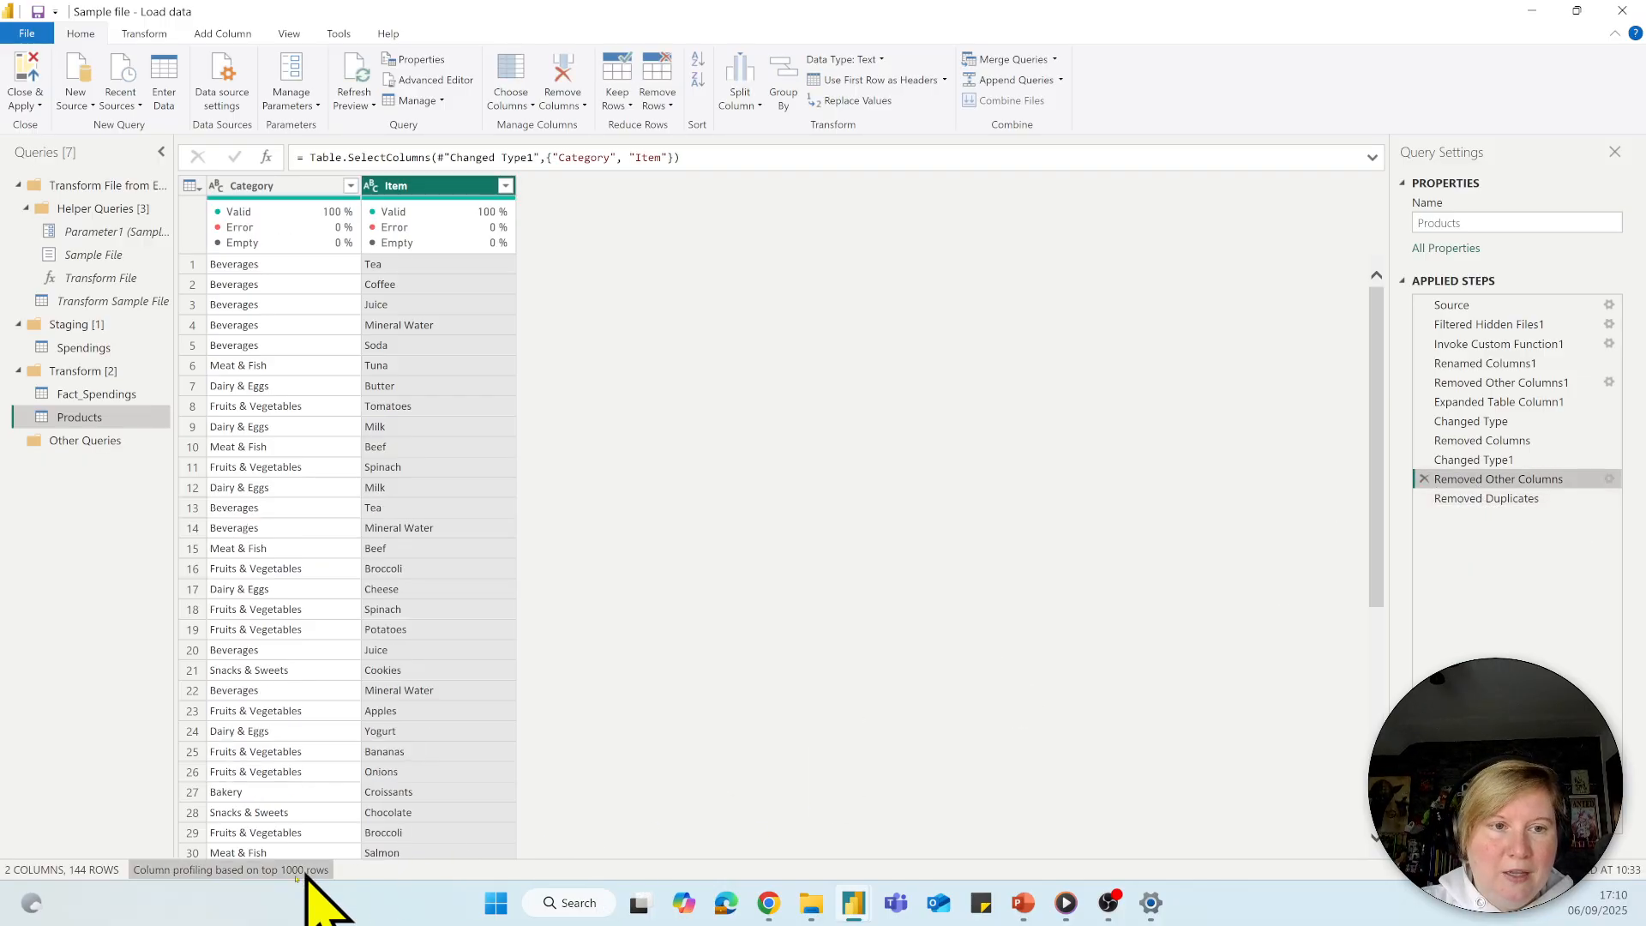
{"action": "left_click", "coordinate": [1486, 504]}
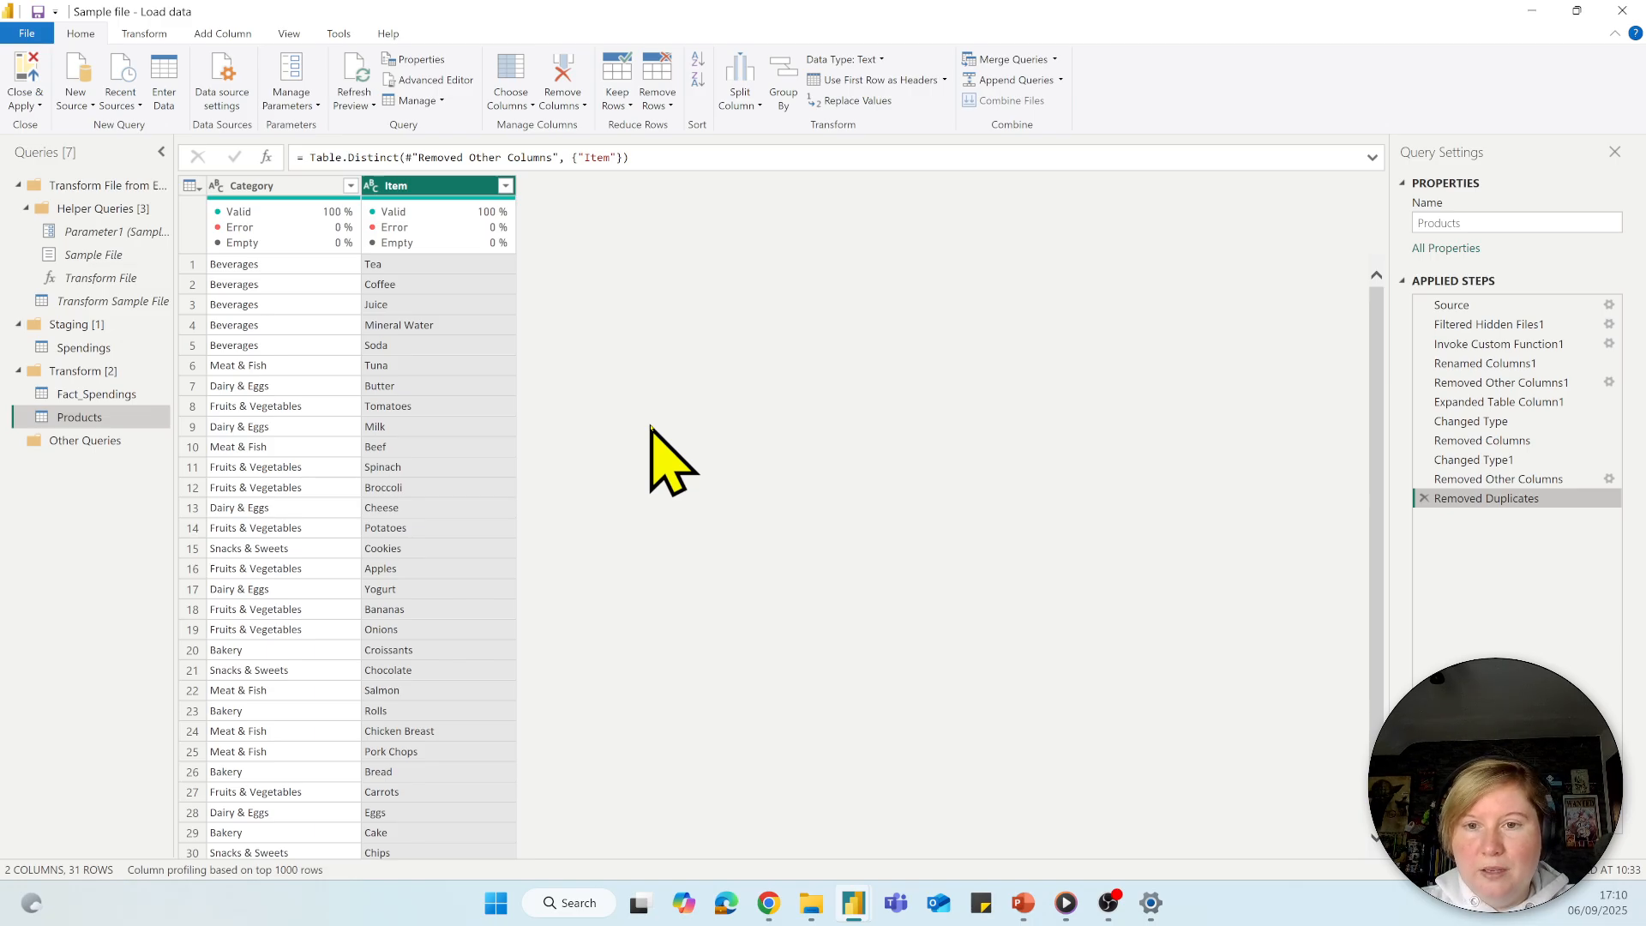
Add an index column starting from 0 to the Products query and rename it Product-ID
{"action": "left_click", "coordinate": [221, 33]}
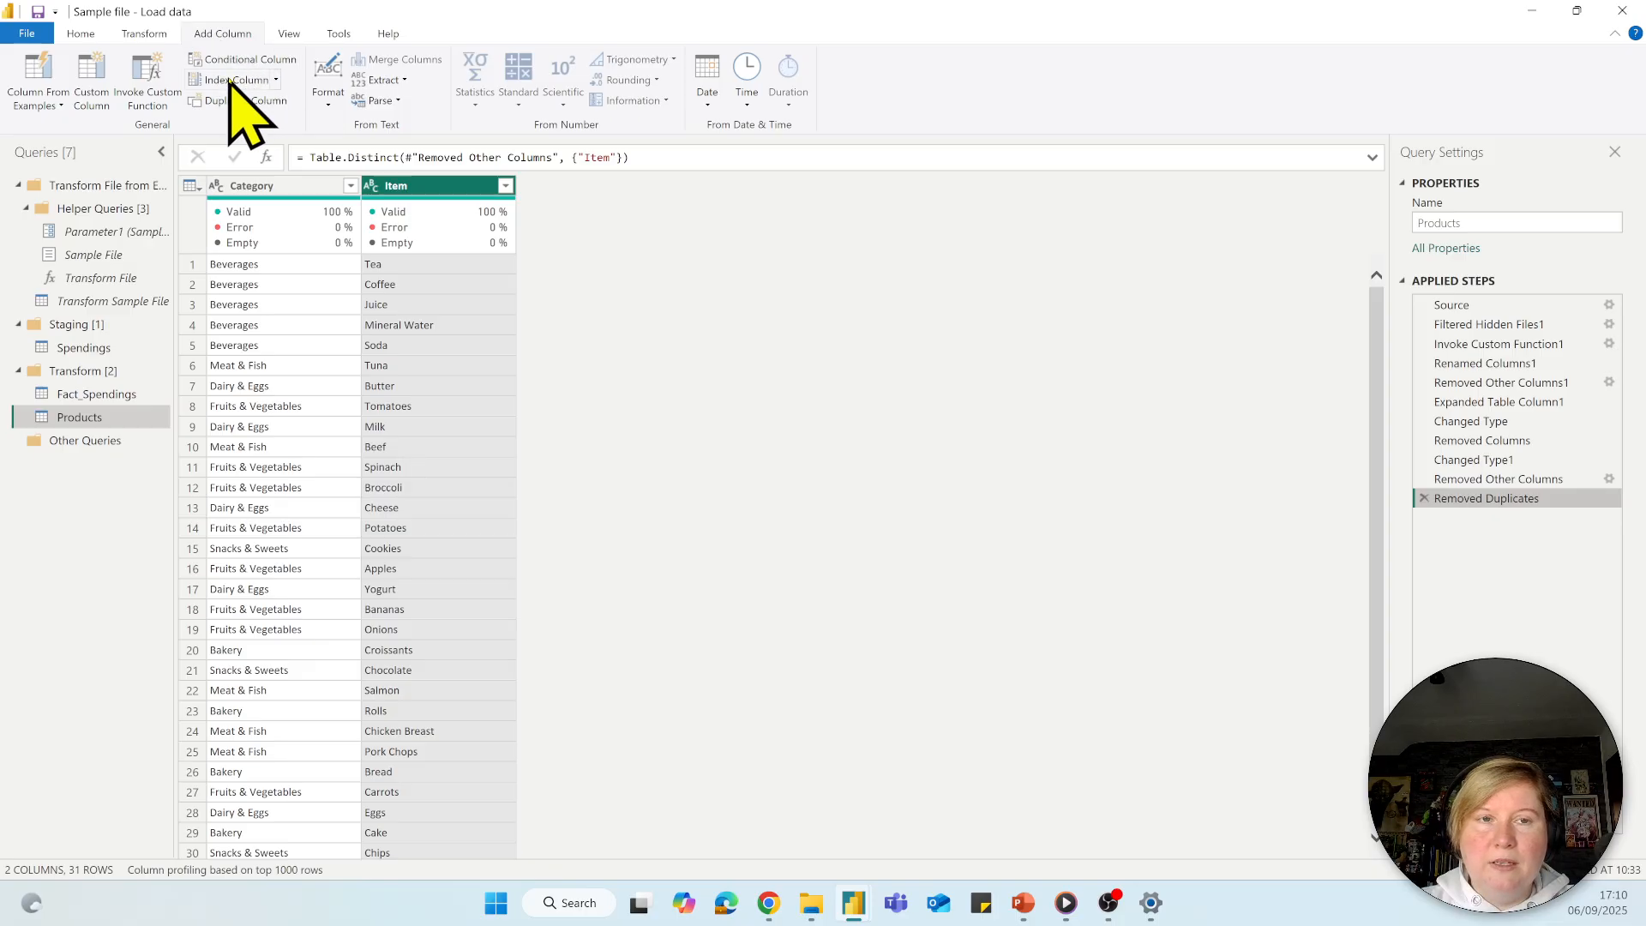
{"action": "left_click", "coordinate": [229, 79]}
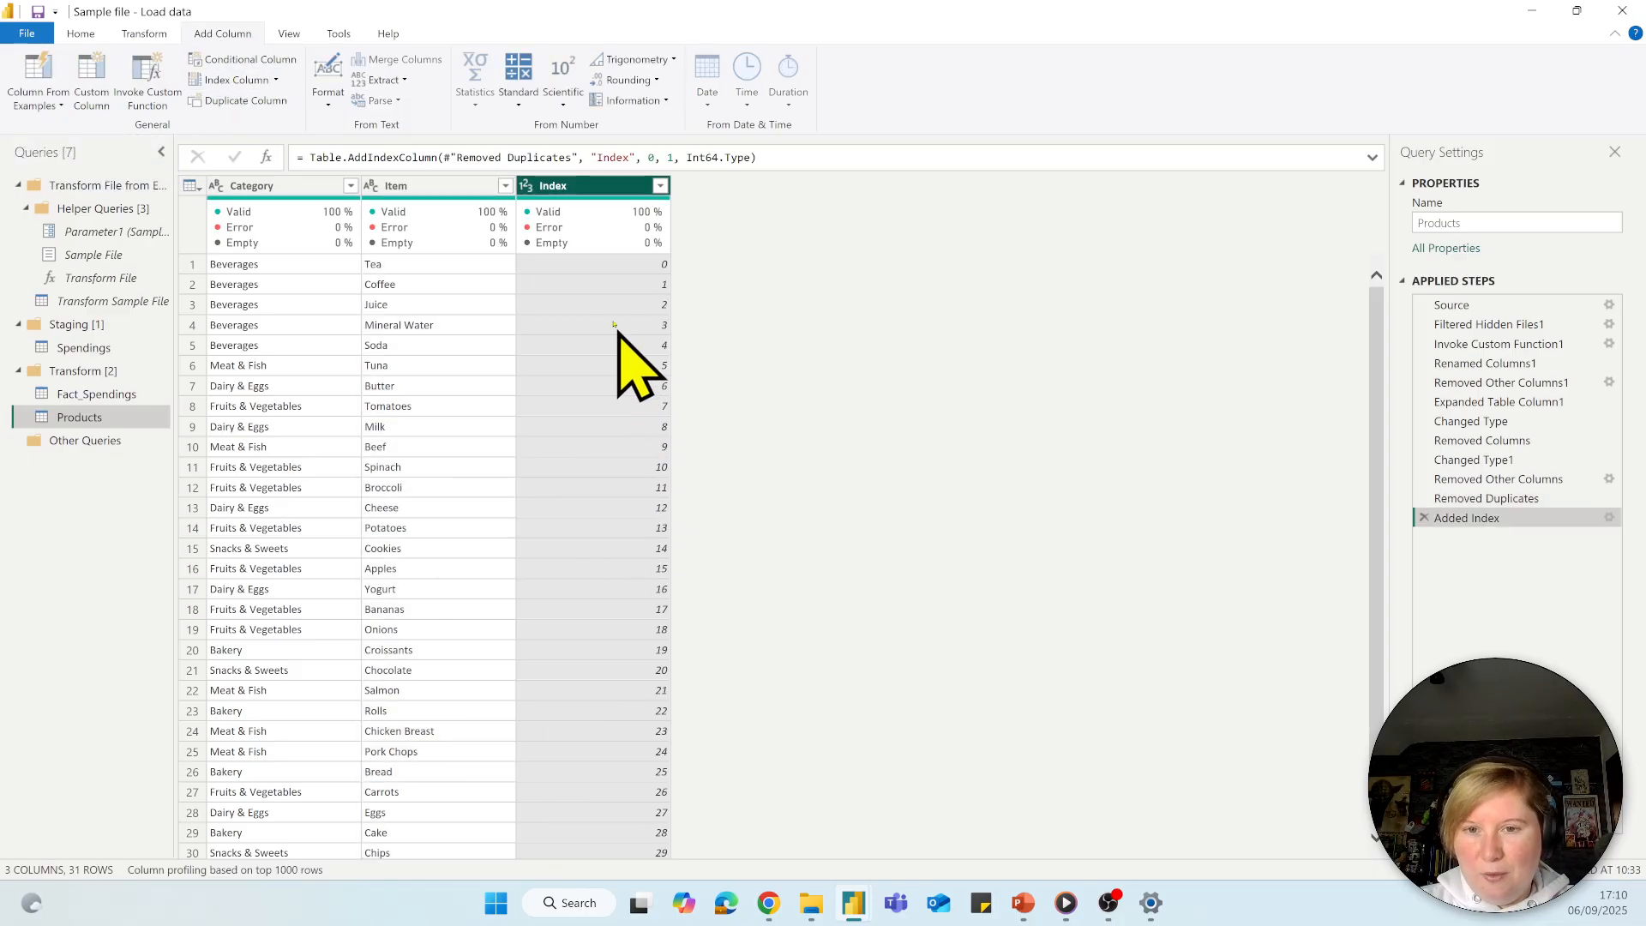
{"action": "double_click", "coordinate": [598, 184]}
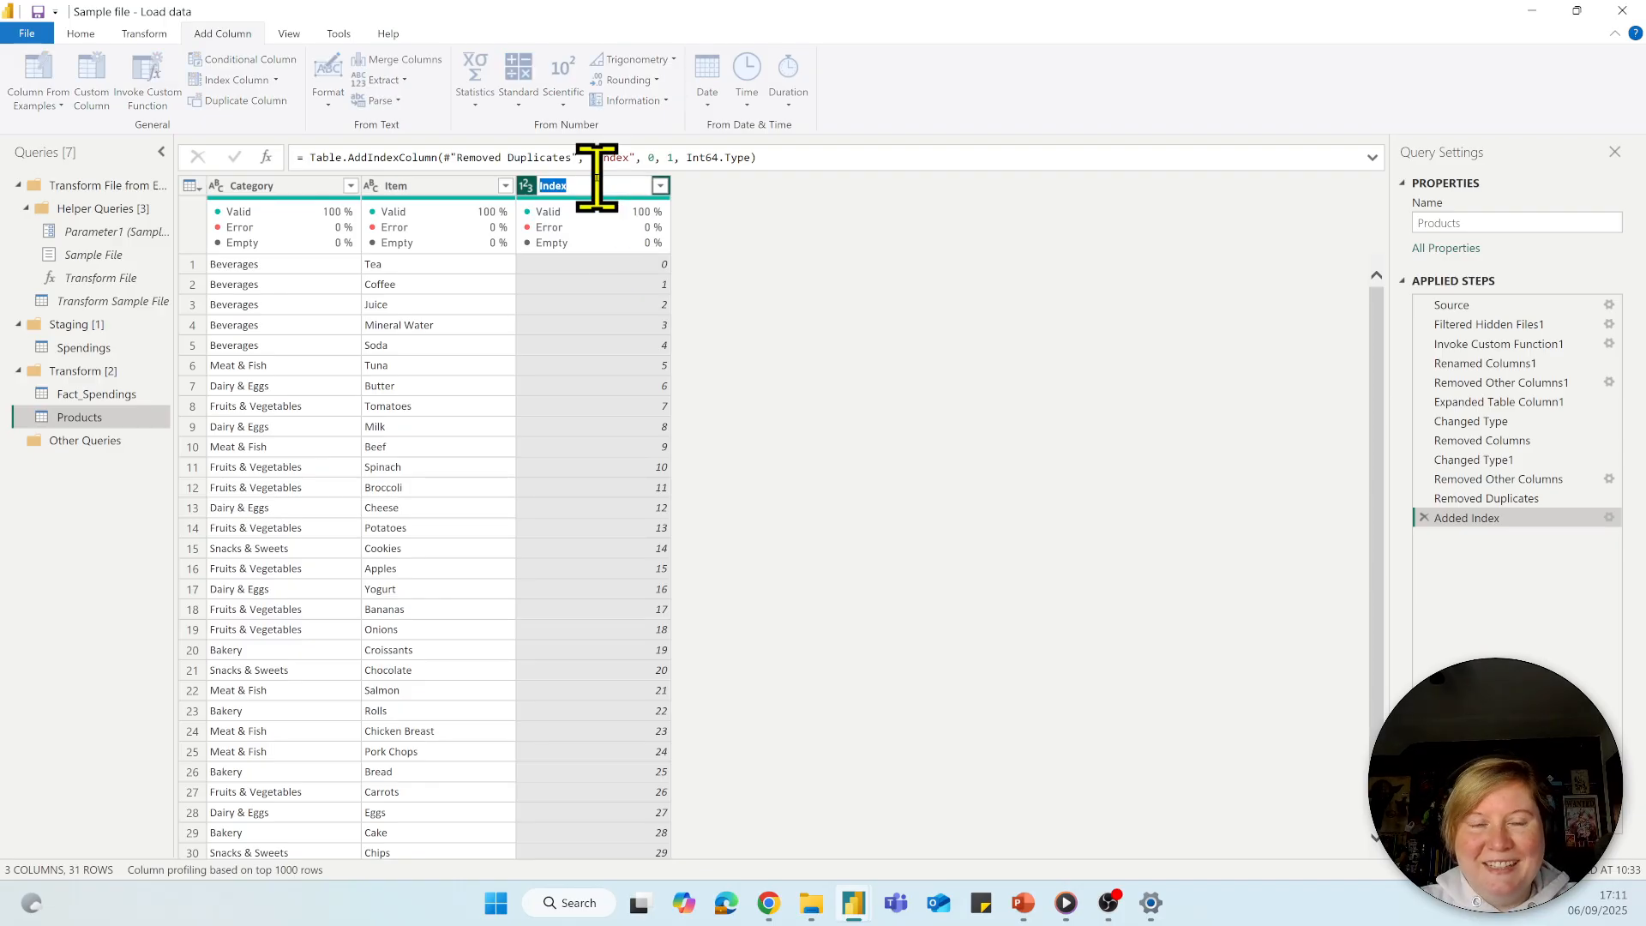
{"action": "type", "text": "Prod"}
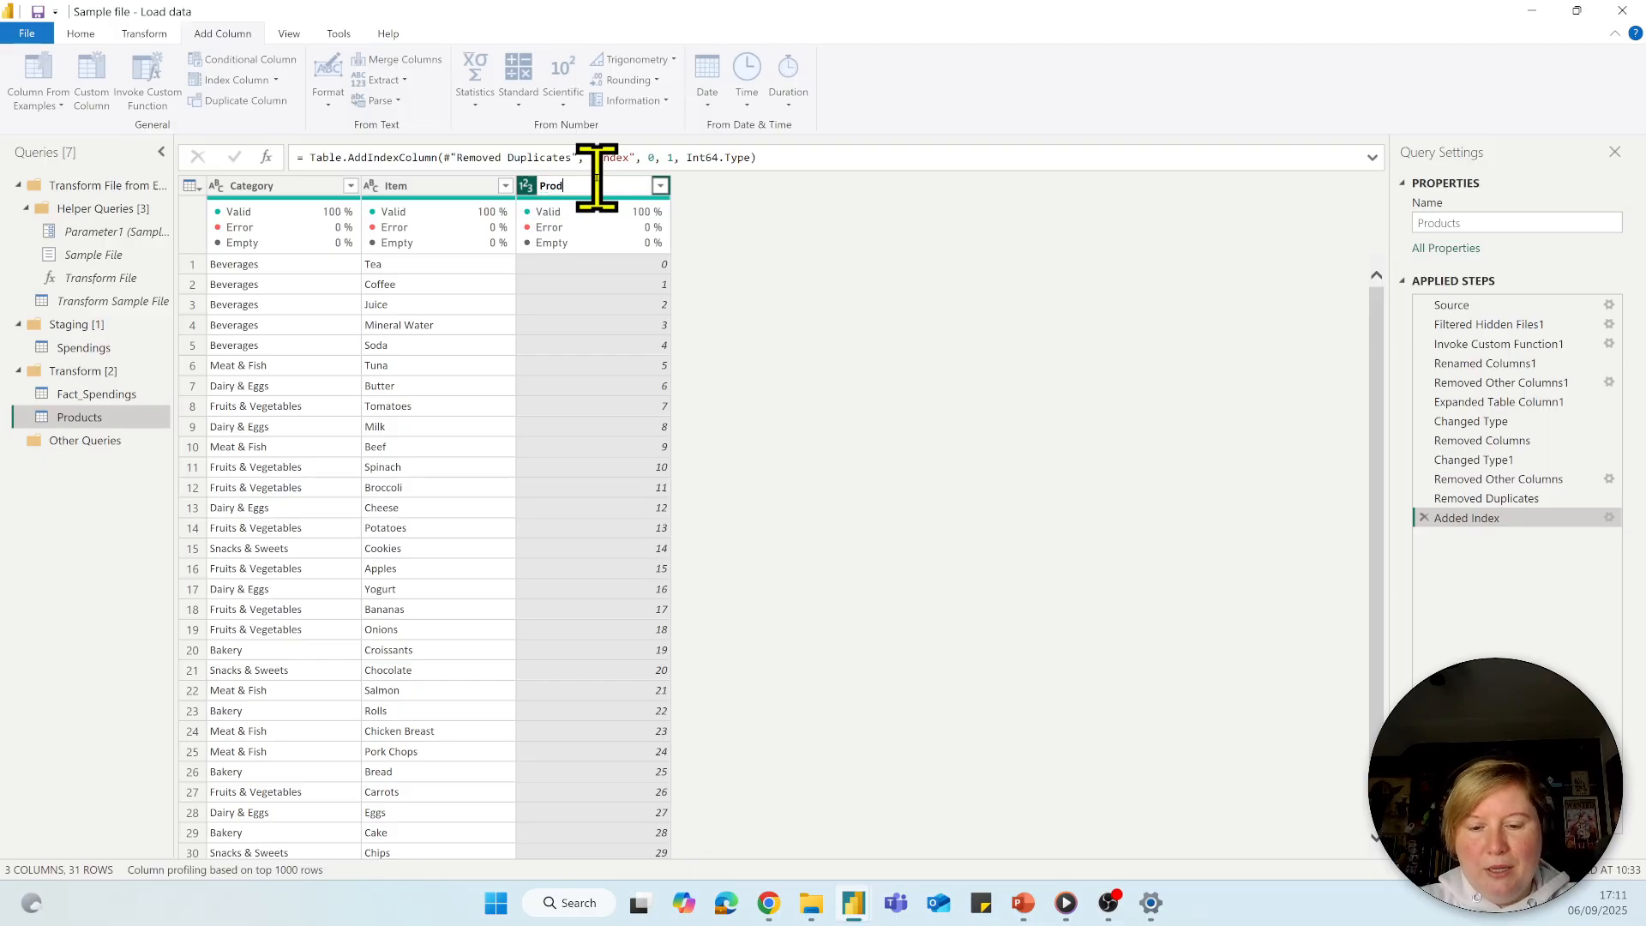
{"action": "type", "text": "uct-ID"}
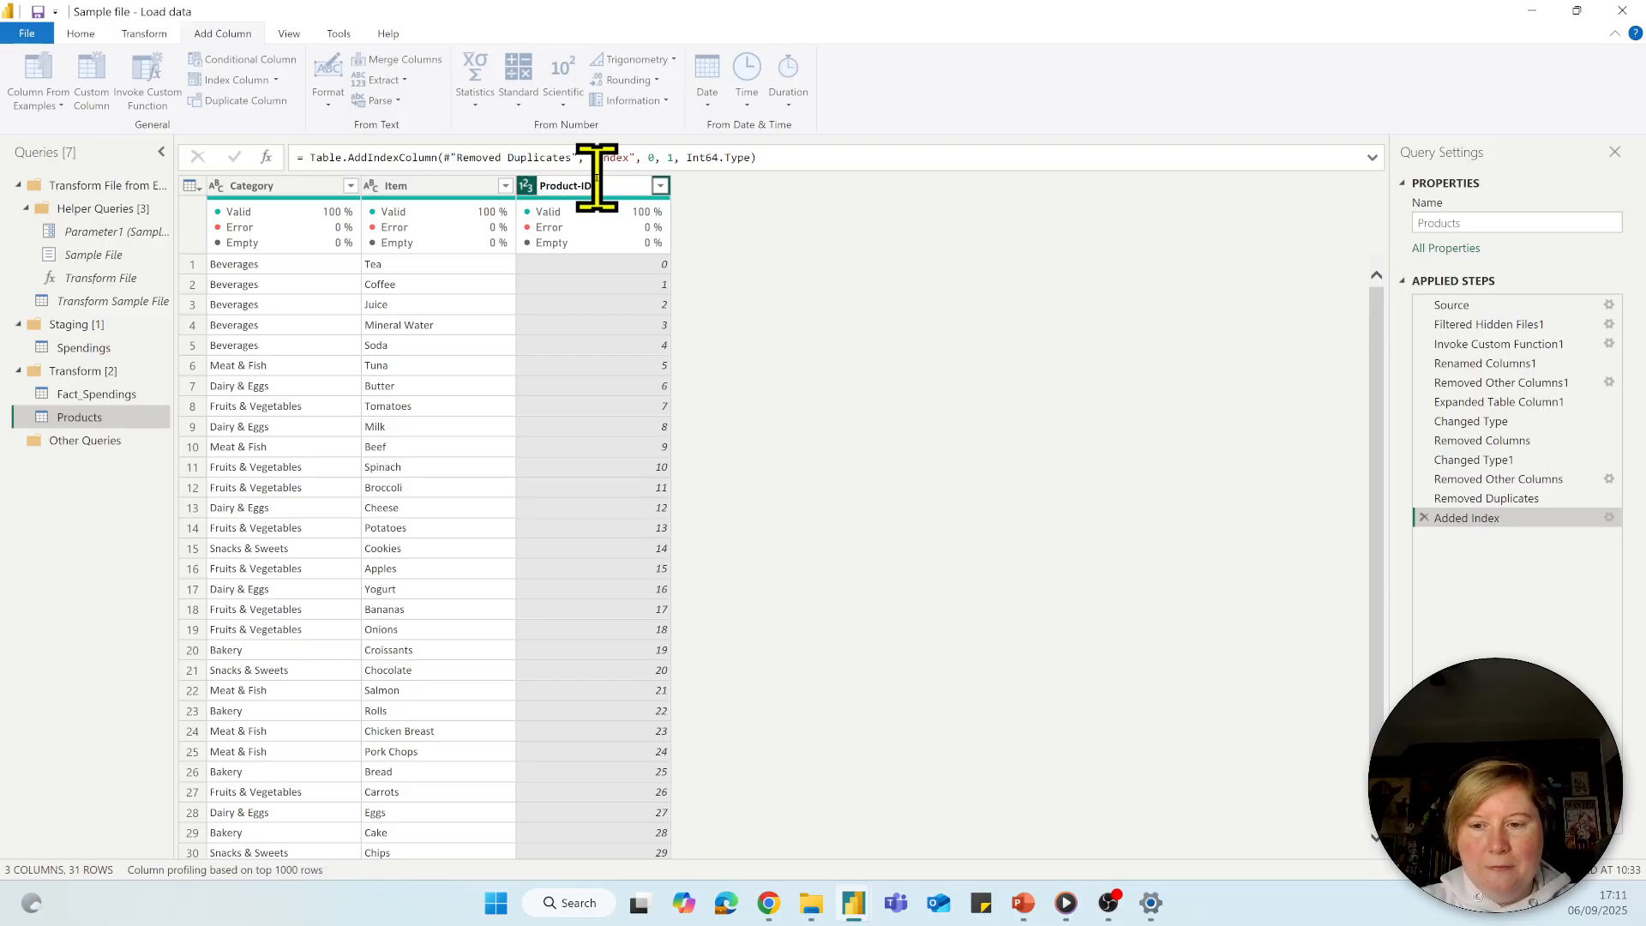
{"action": "key", "text": "Return"}
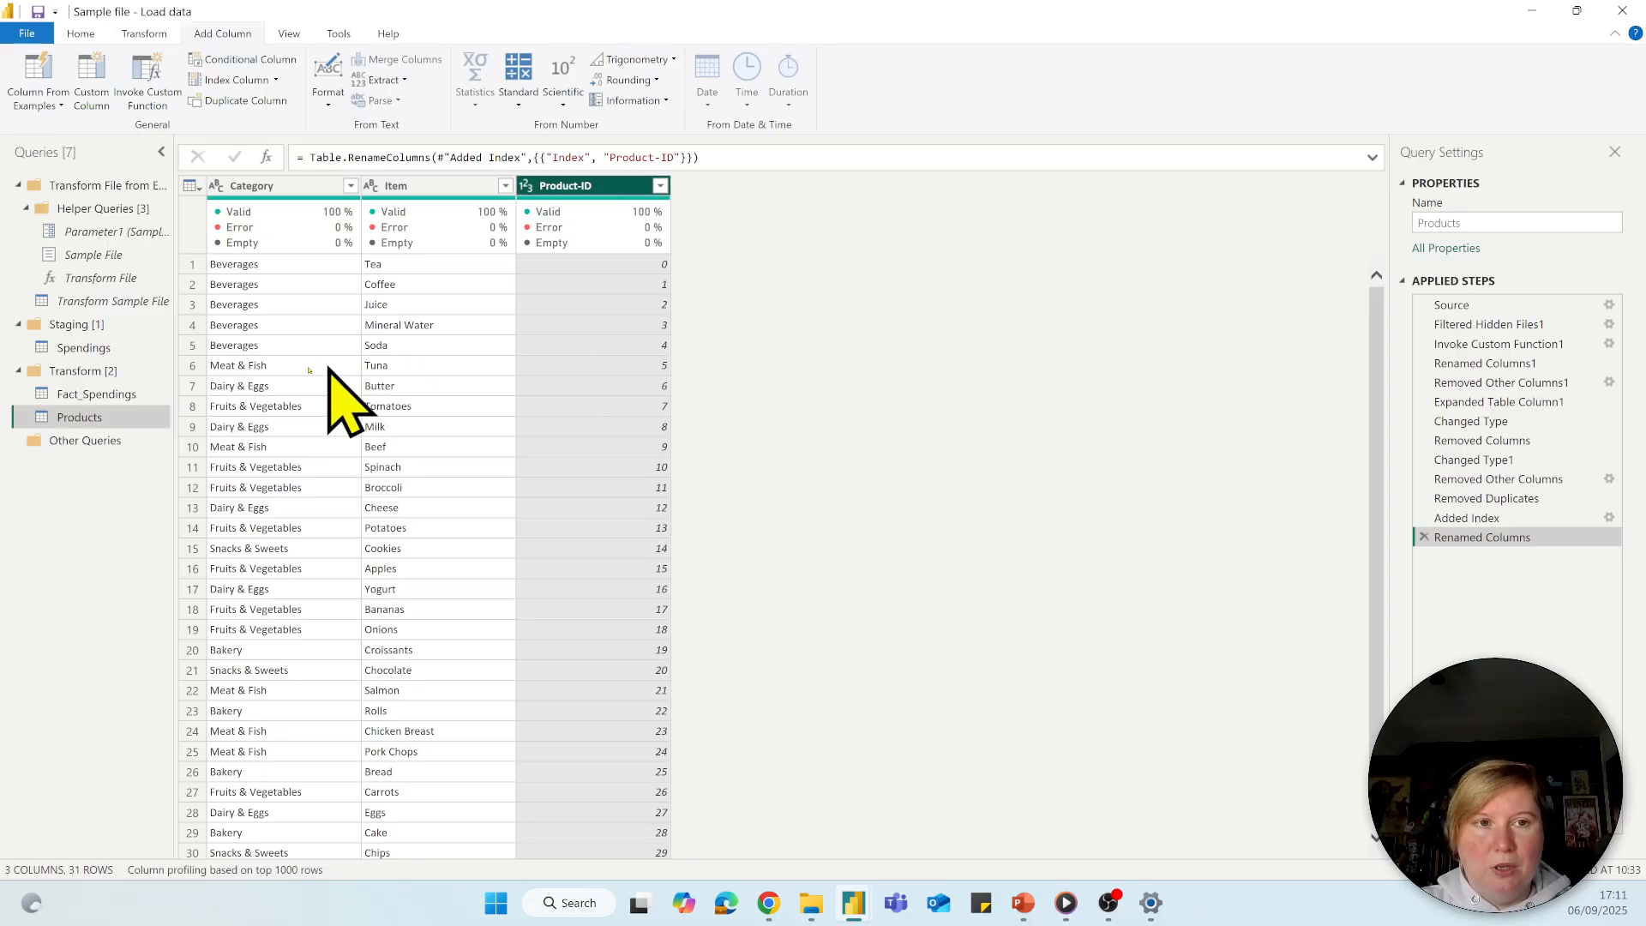
Merge the Products query into Fact_Spendings with a left outer join, matching on the Item column in both
{"action": "left_click", "coordinate": [118, 391]}
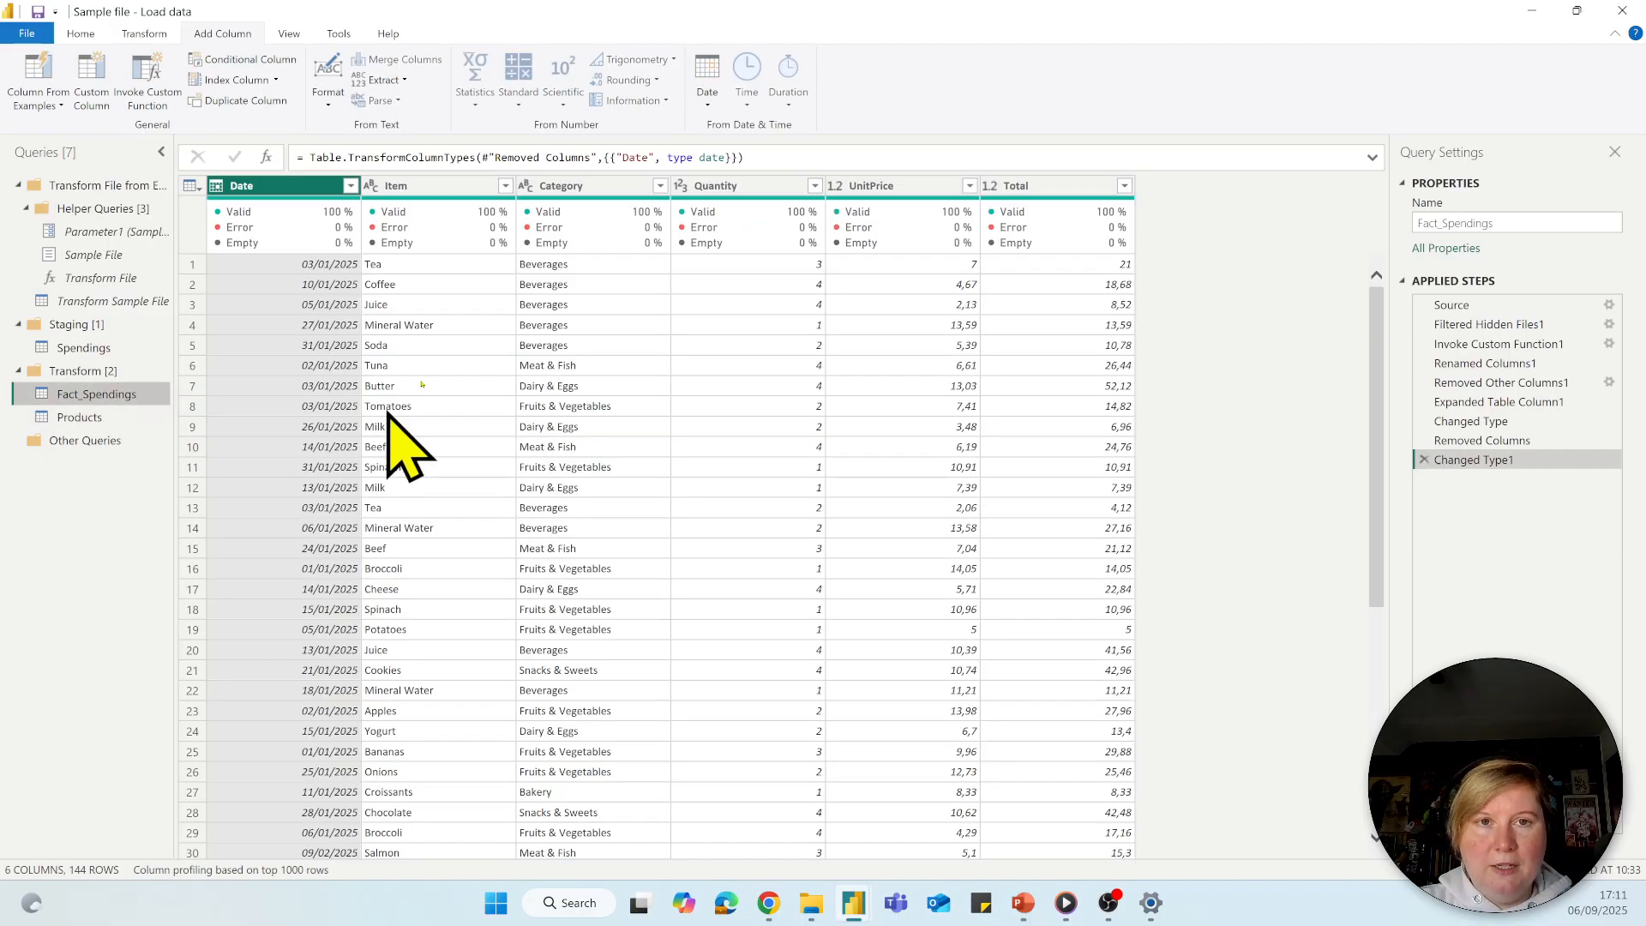
{"action": "left_click", "coordinate": [93, 35]}
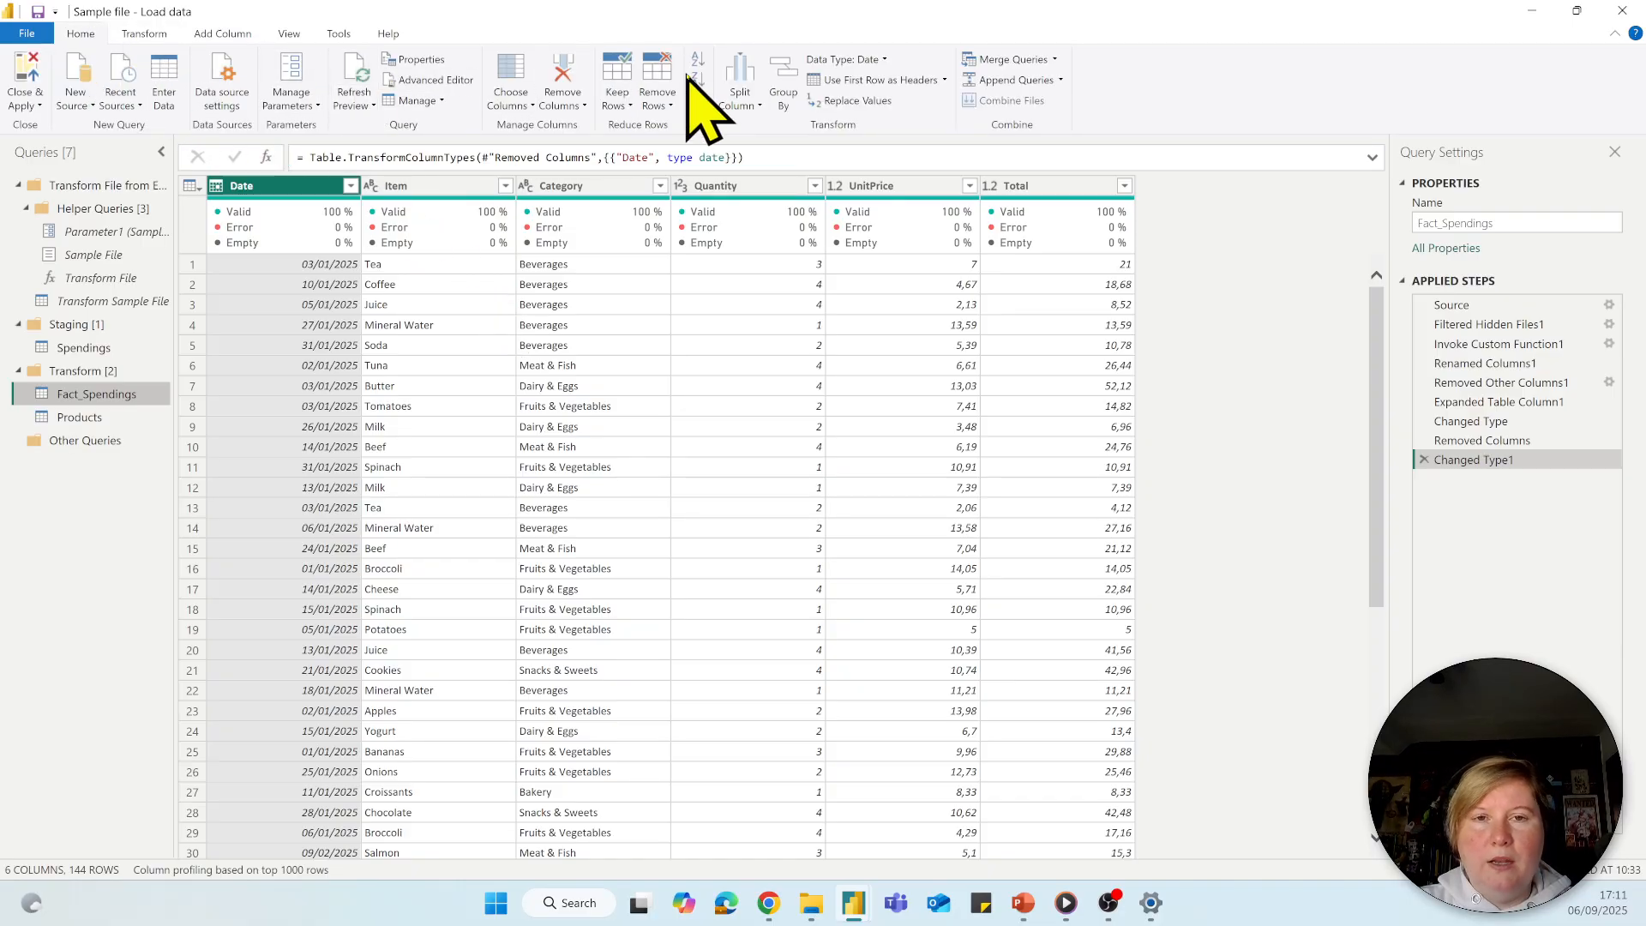
{"action": "left_click", "coordinate": [1007, 60]}
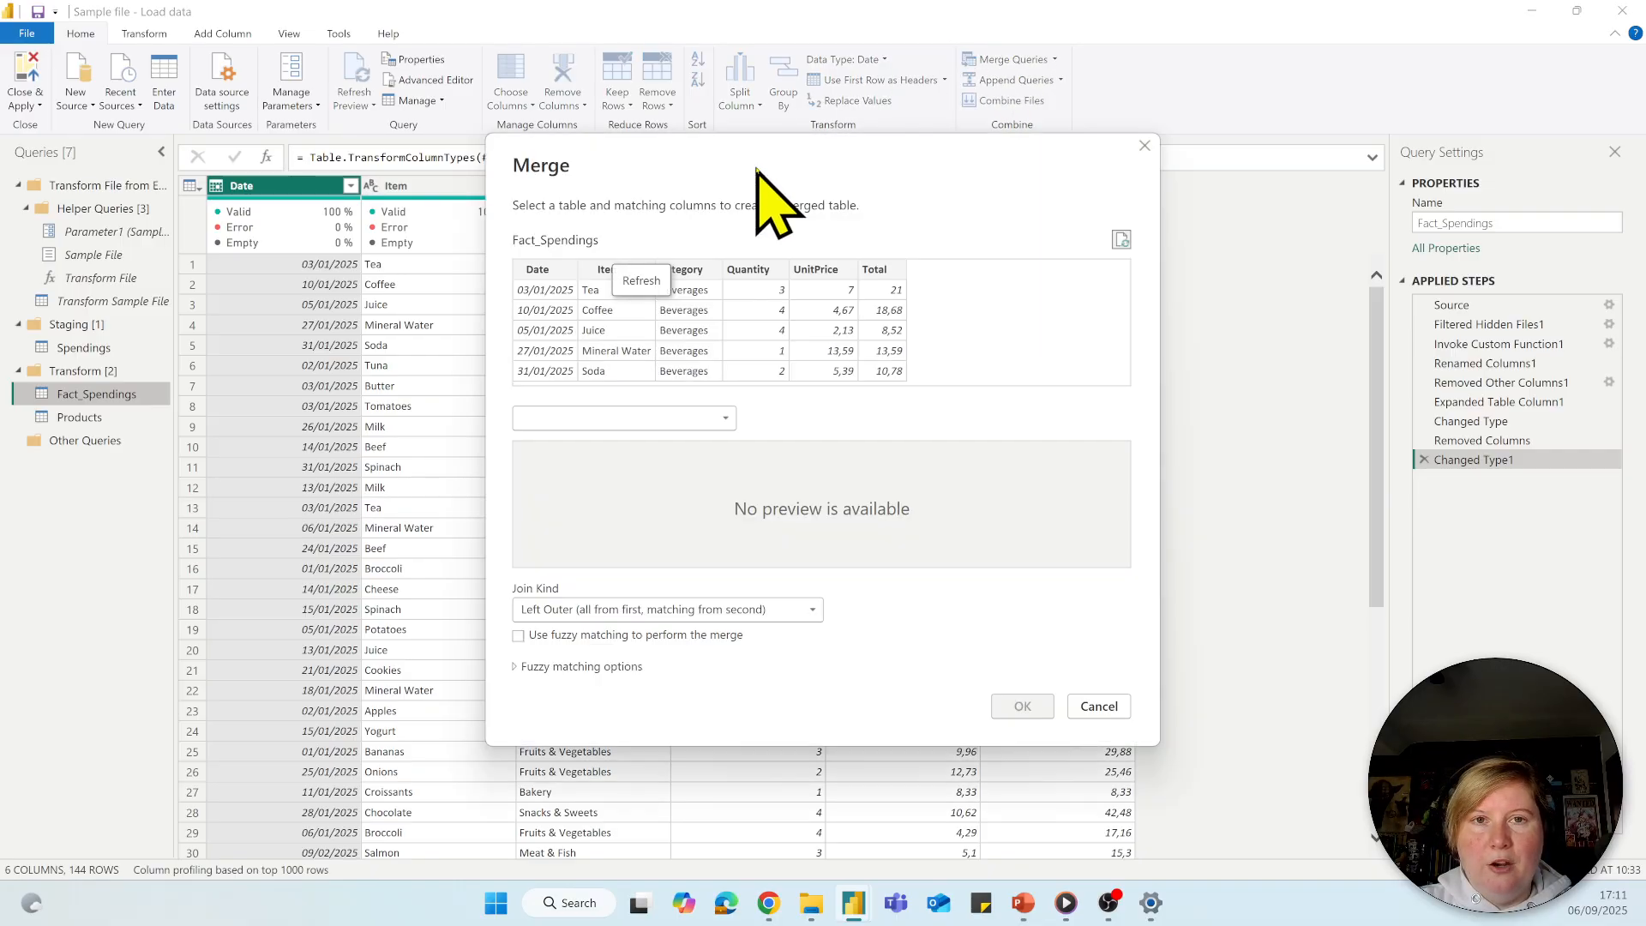
{"action": "left_click", "coordinate": [679, 411]}
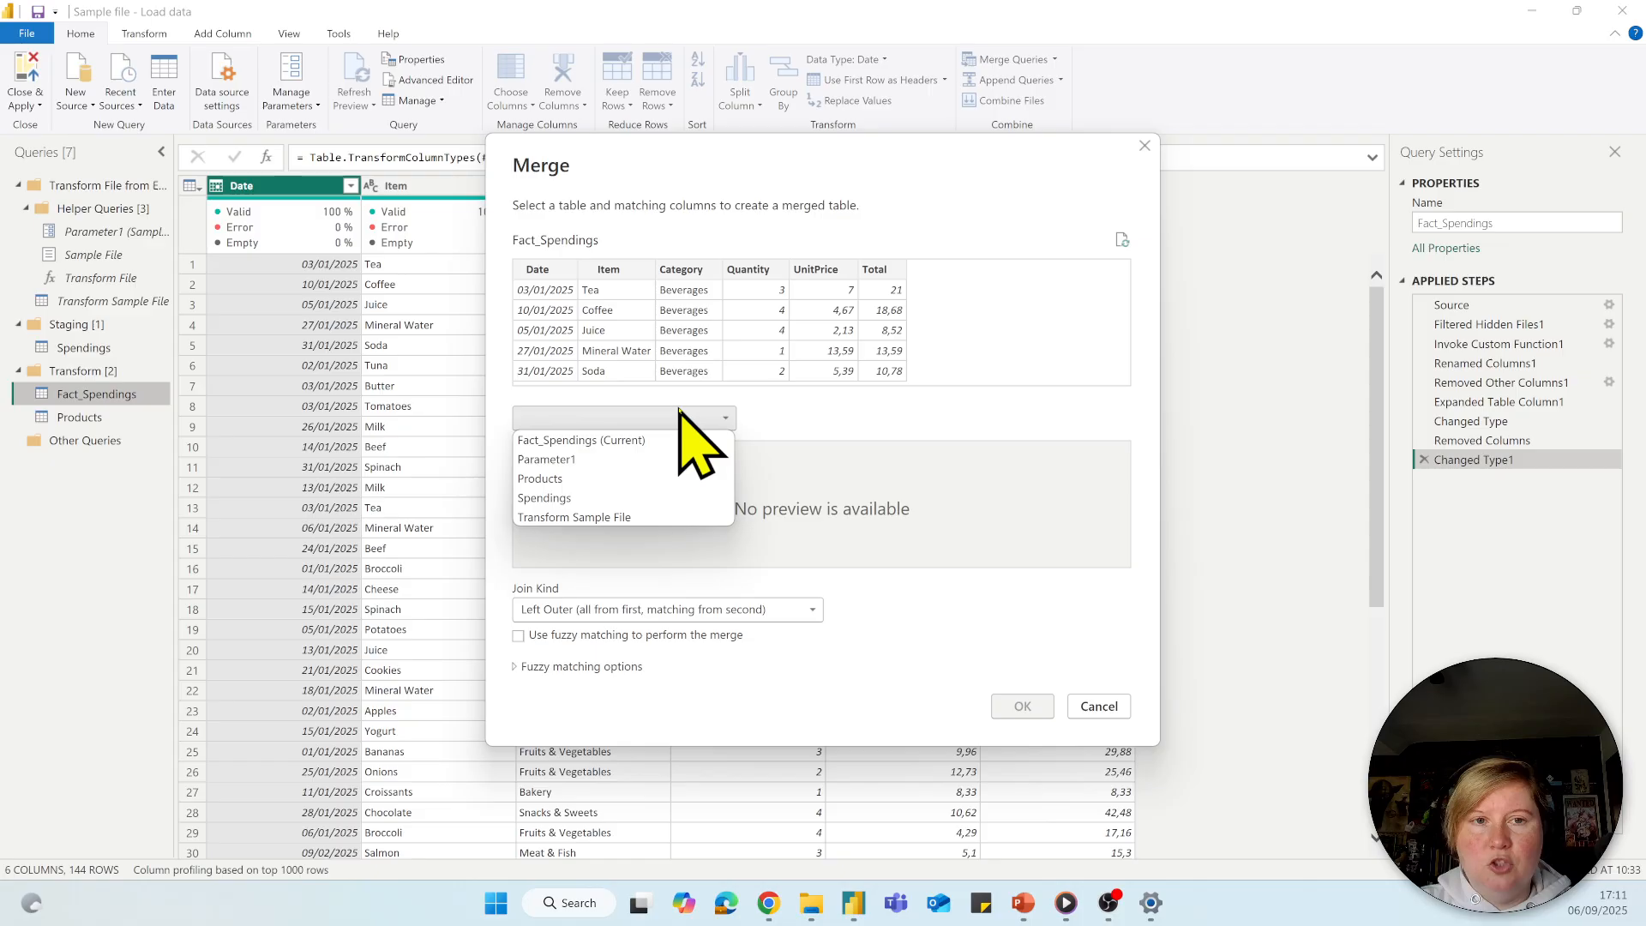
{"action": "left_click", "coordinate": [558, 478]}
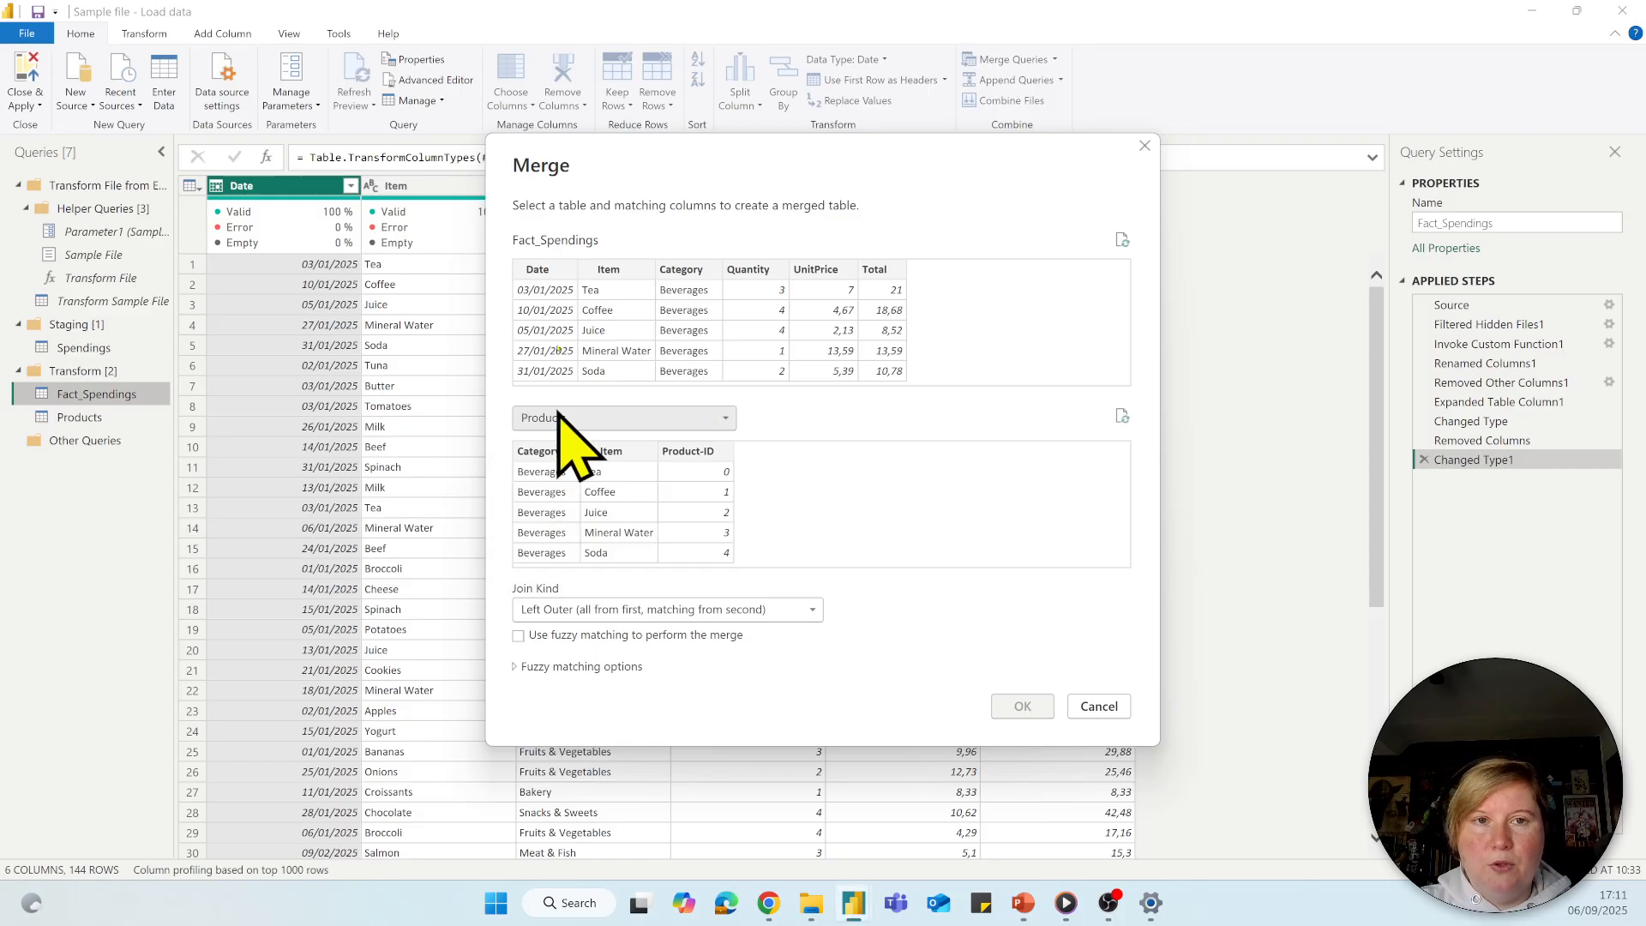
{"action": "left_click", "coordinate": [606, 271]}
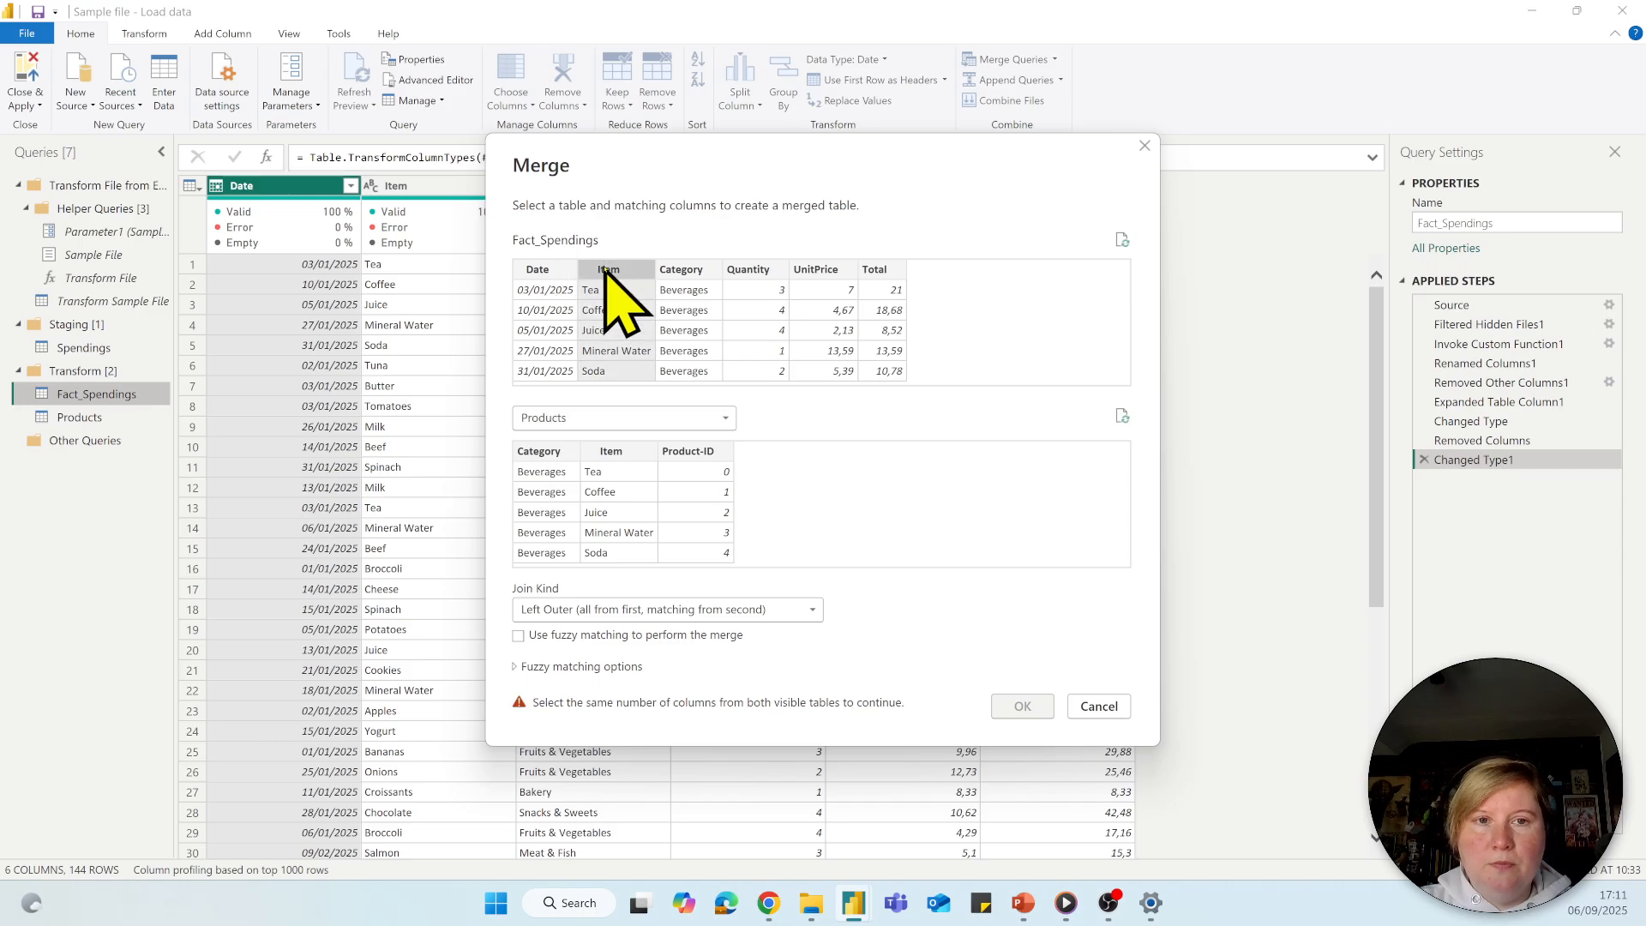
{"action": "left_click", "coordinate": [611, 451]}
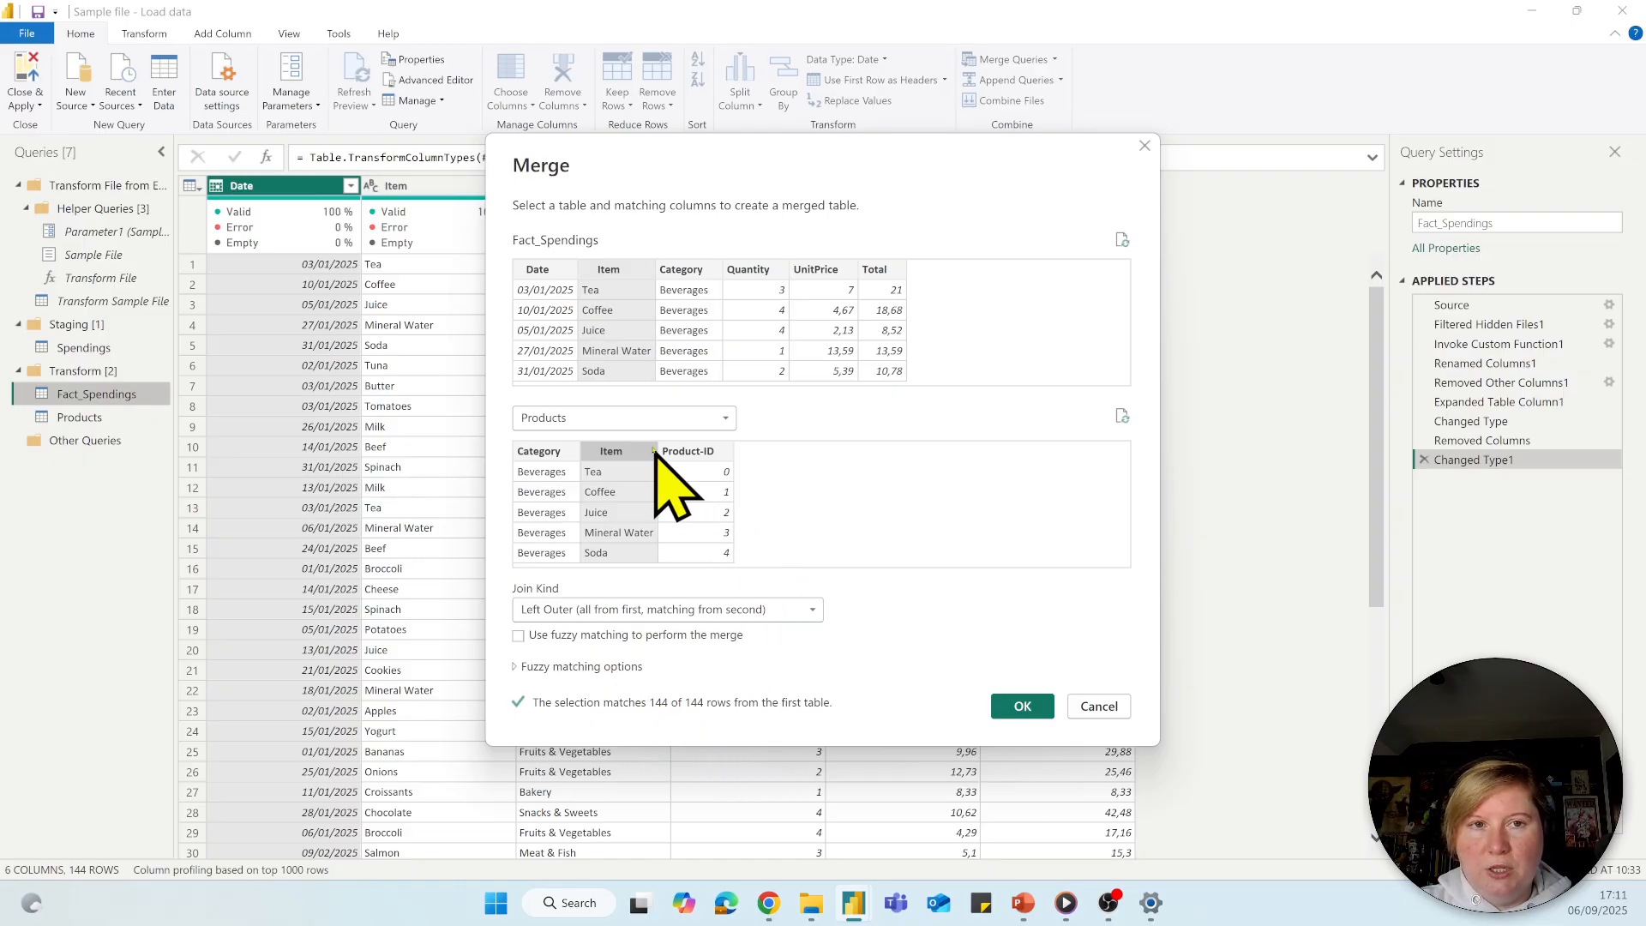
{"action": "left_click", "coordinate": [1012, 697]}
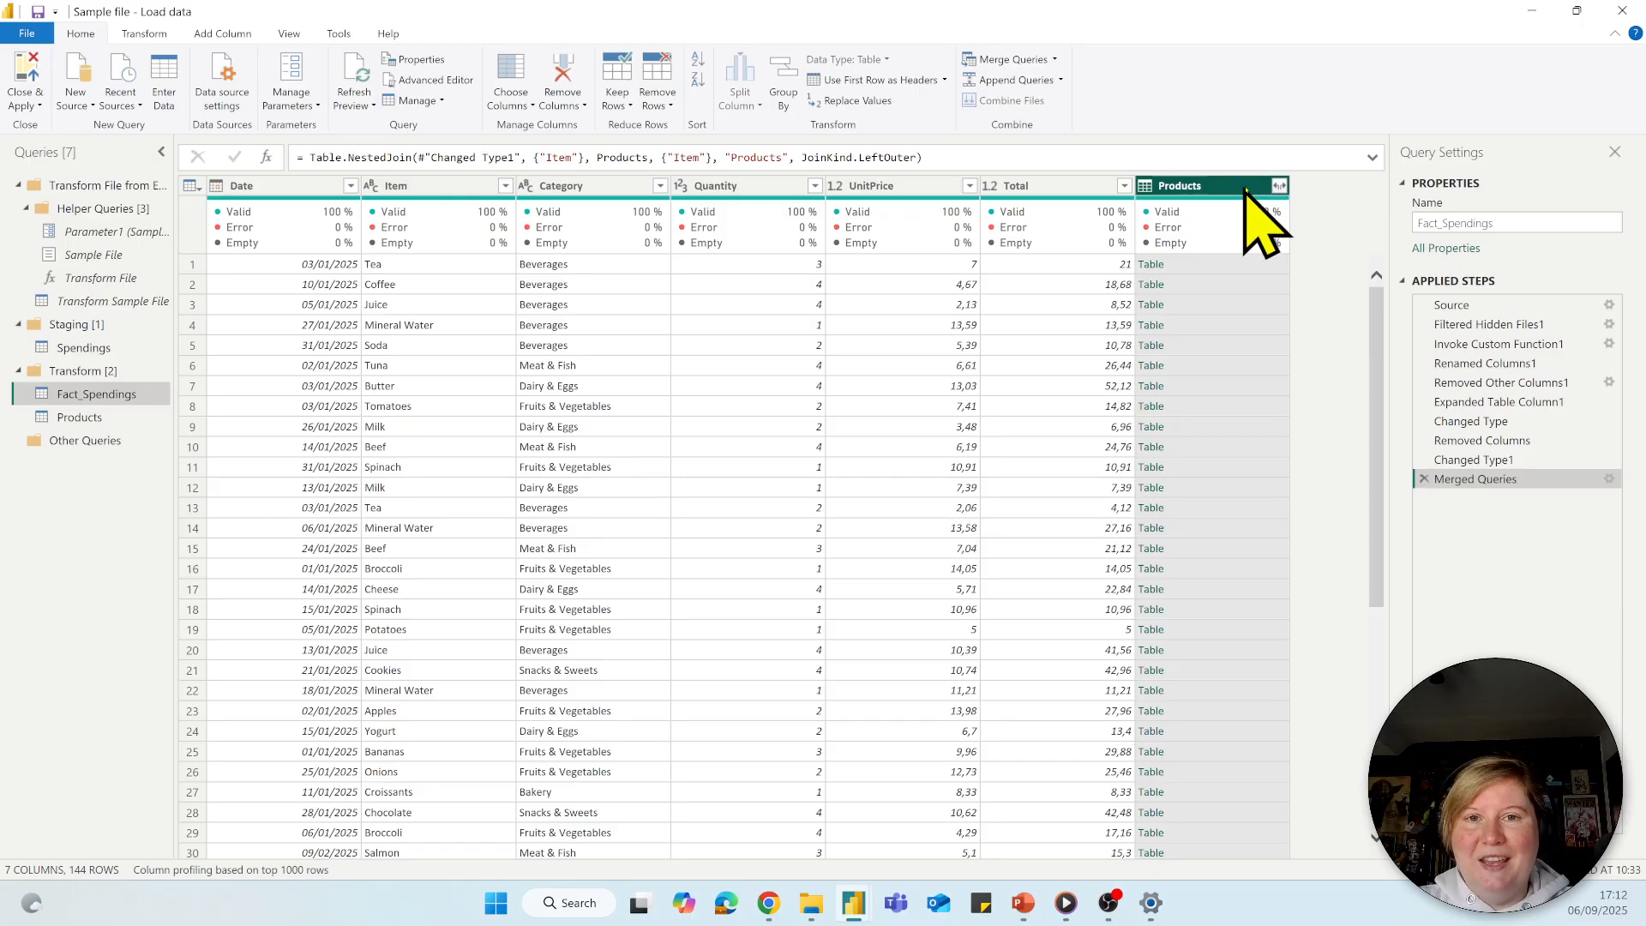
Expand the merged Products column to only Product-ID, without using the original column name as prefix
{"action": "left_click", "coordinate": [1279, 185]}
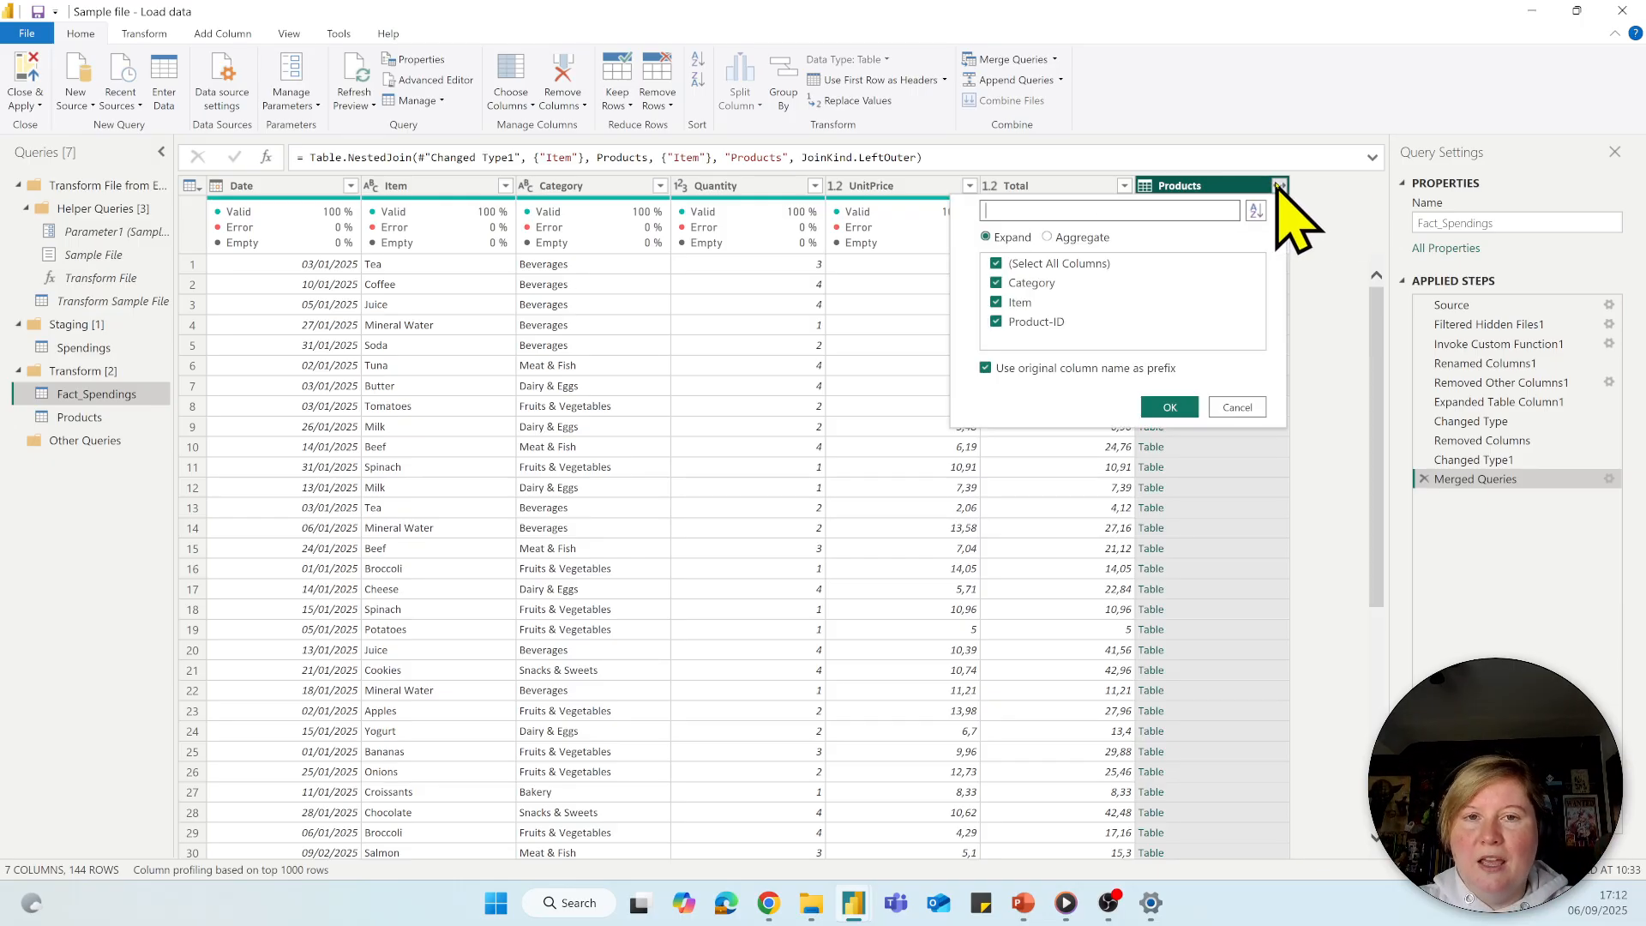
{"action": "left_click", "coordinate": [996, 263]}
{"action": "left_click", "coordinate": [996, 322]}
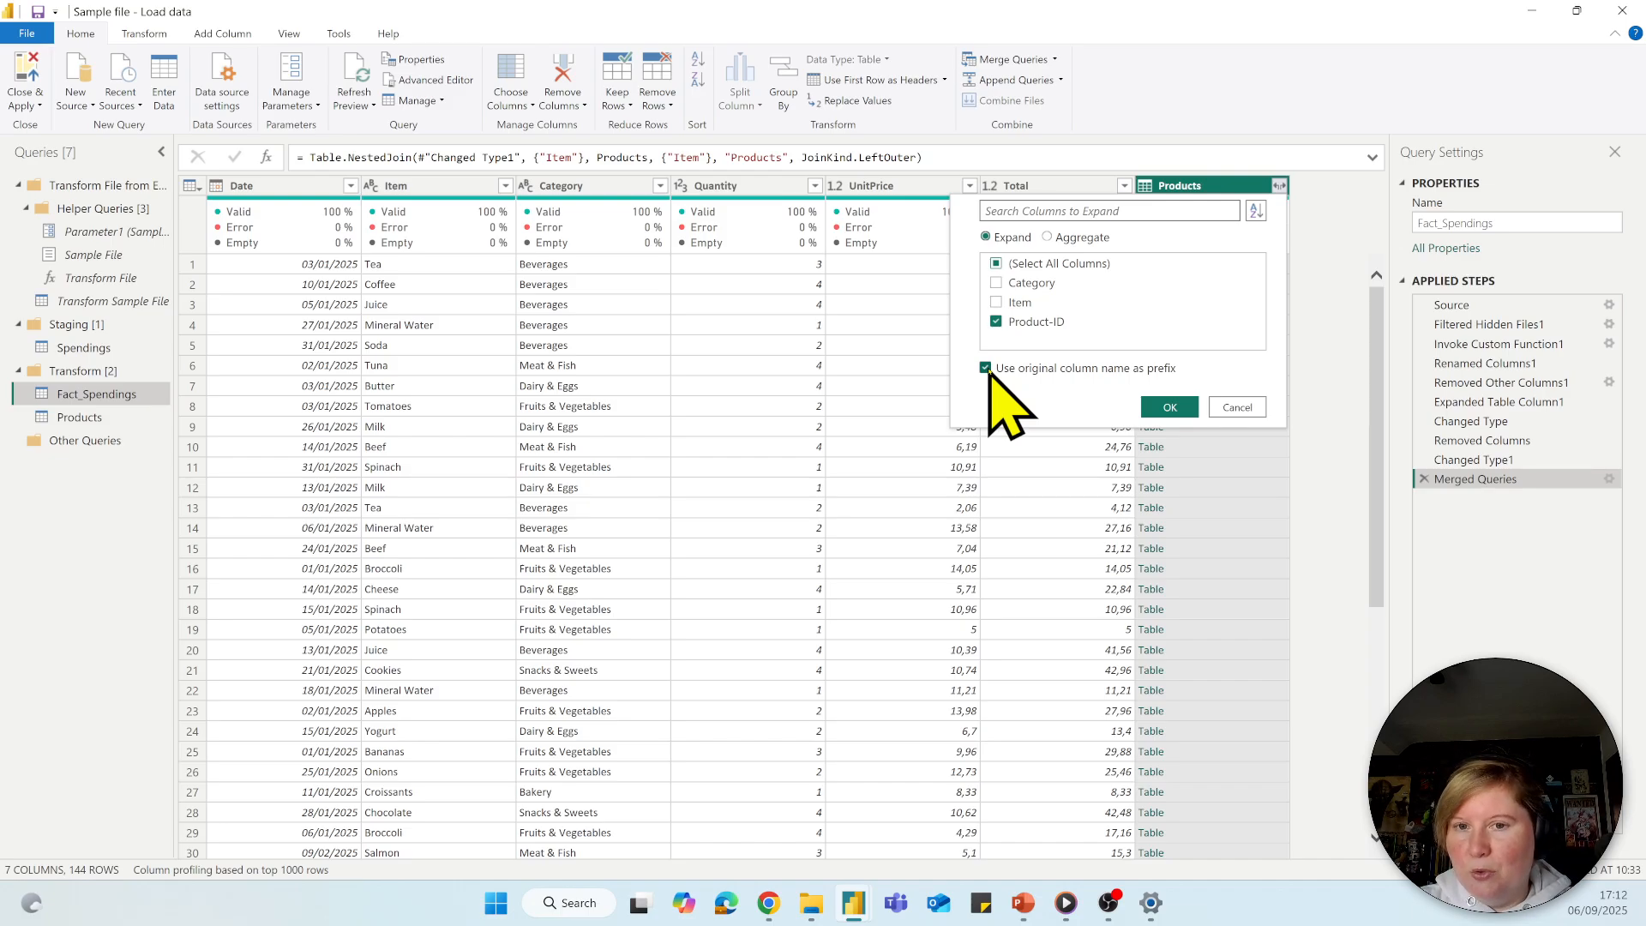
{"action": "left_click", "coordinate": [985, 368]}
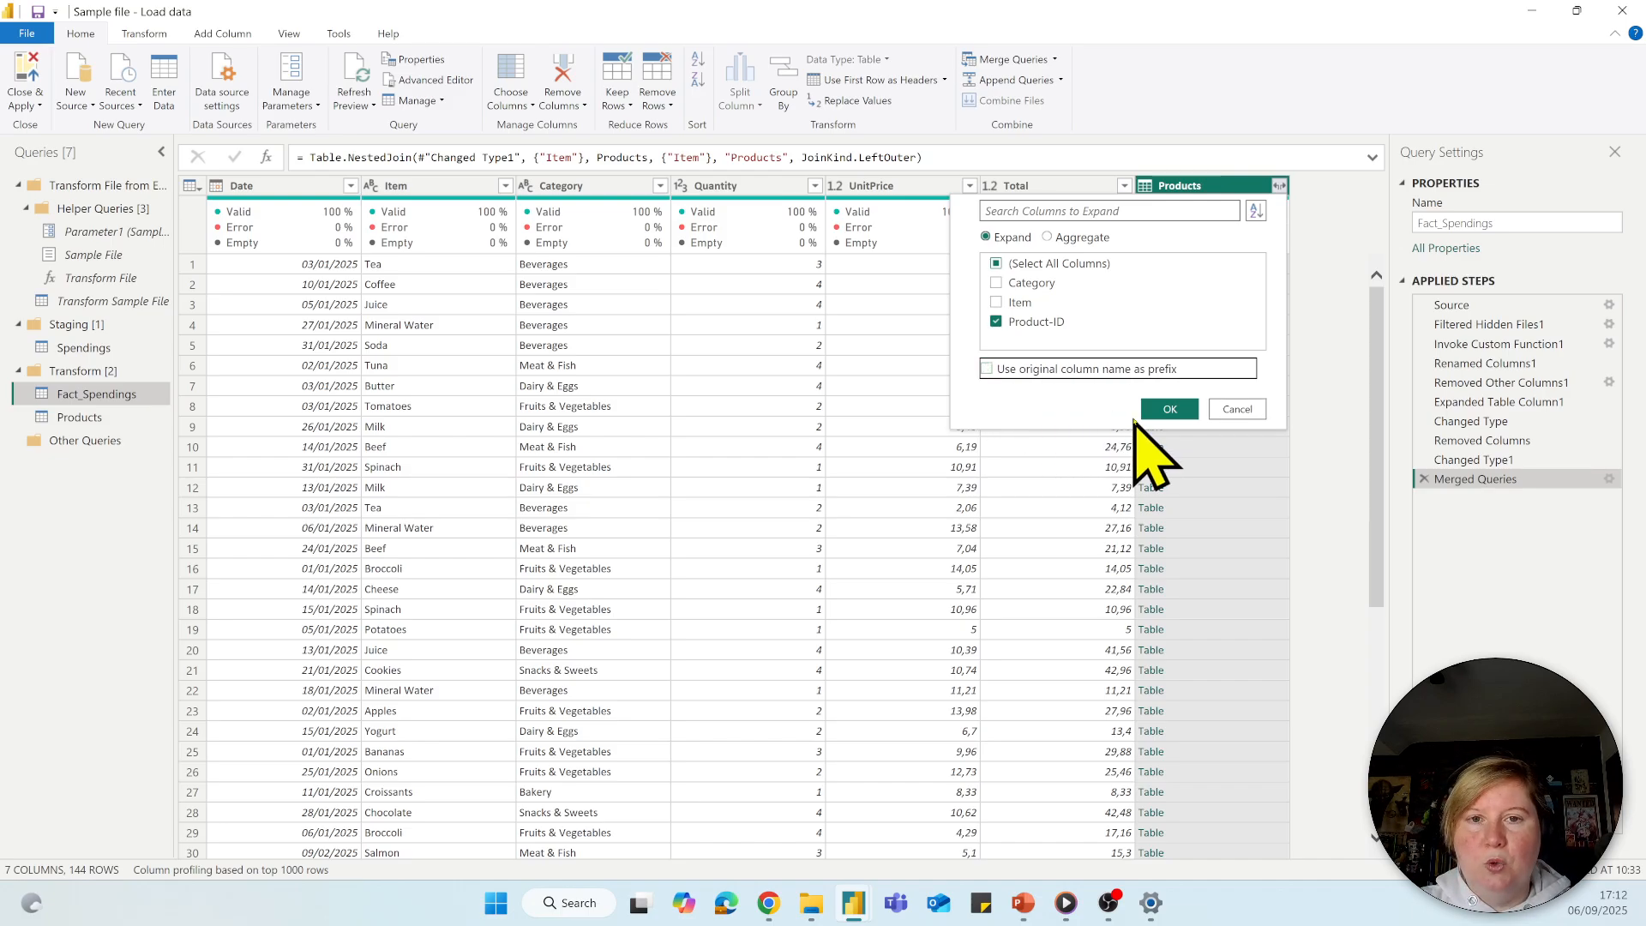
{"action": "left_click", "coordinate": [1153, 408]}
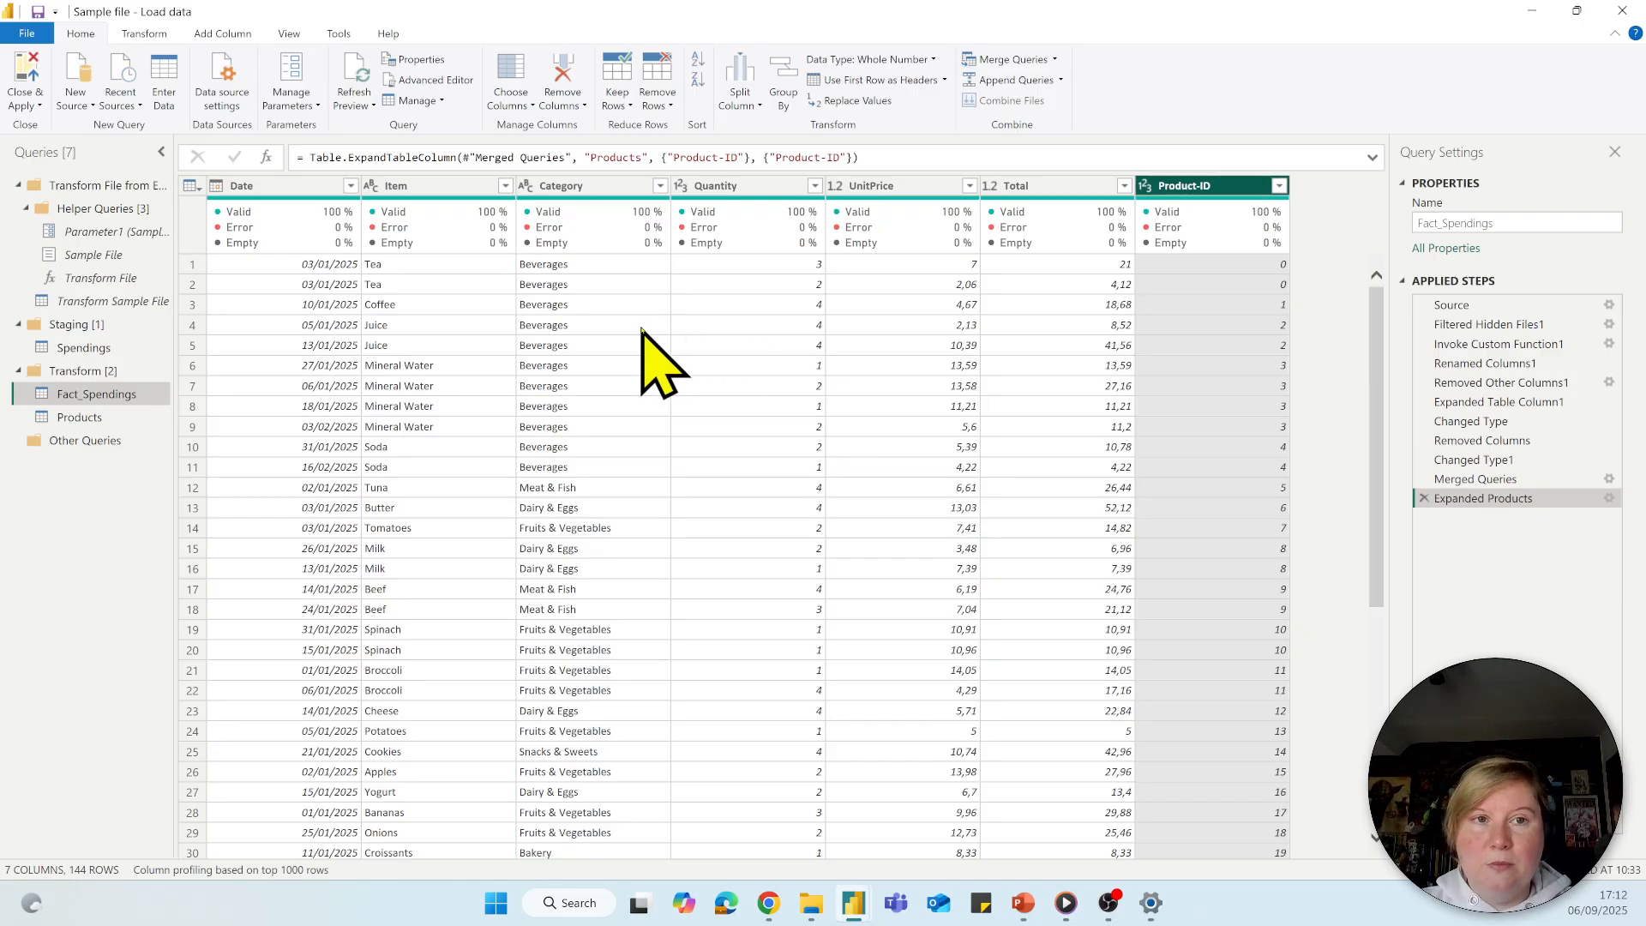
Remove the Item and Category columns from the Fact_Spendings query, and open the Products query
{"action": "left_click", "coordinate": [445, 187]}
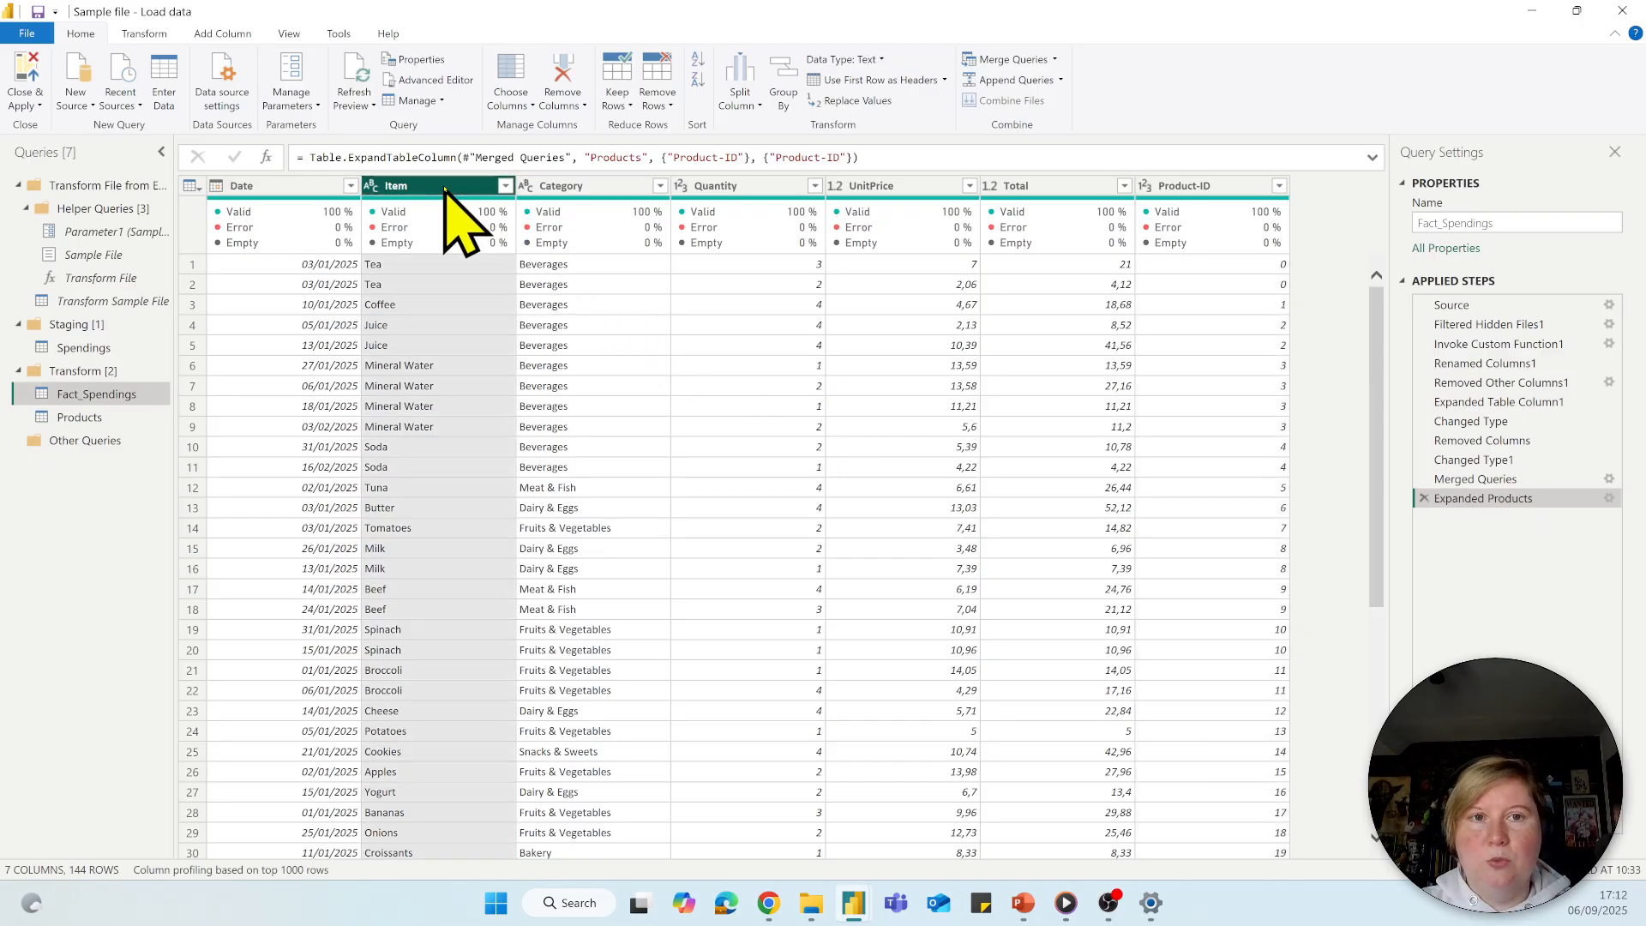
{"action": "left_click", "coordinate": [569, 186], "text": "ctrl"}
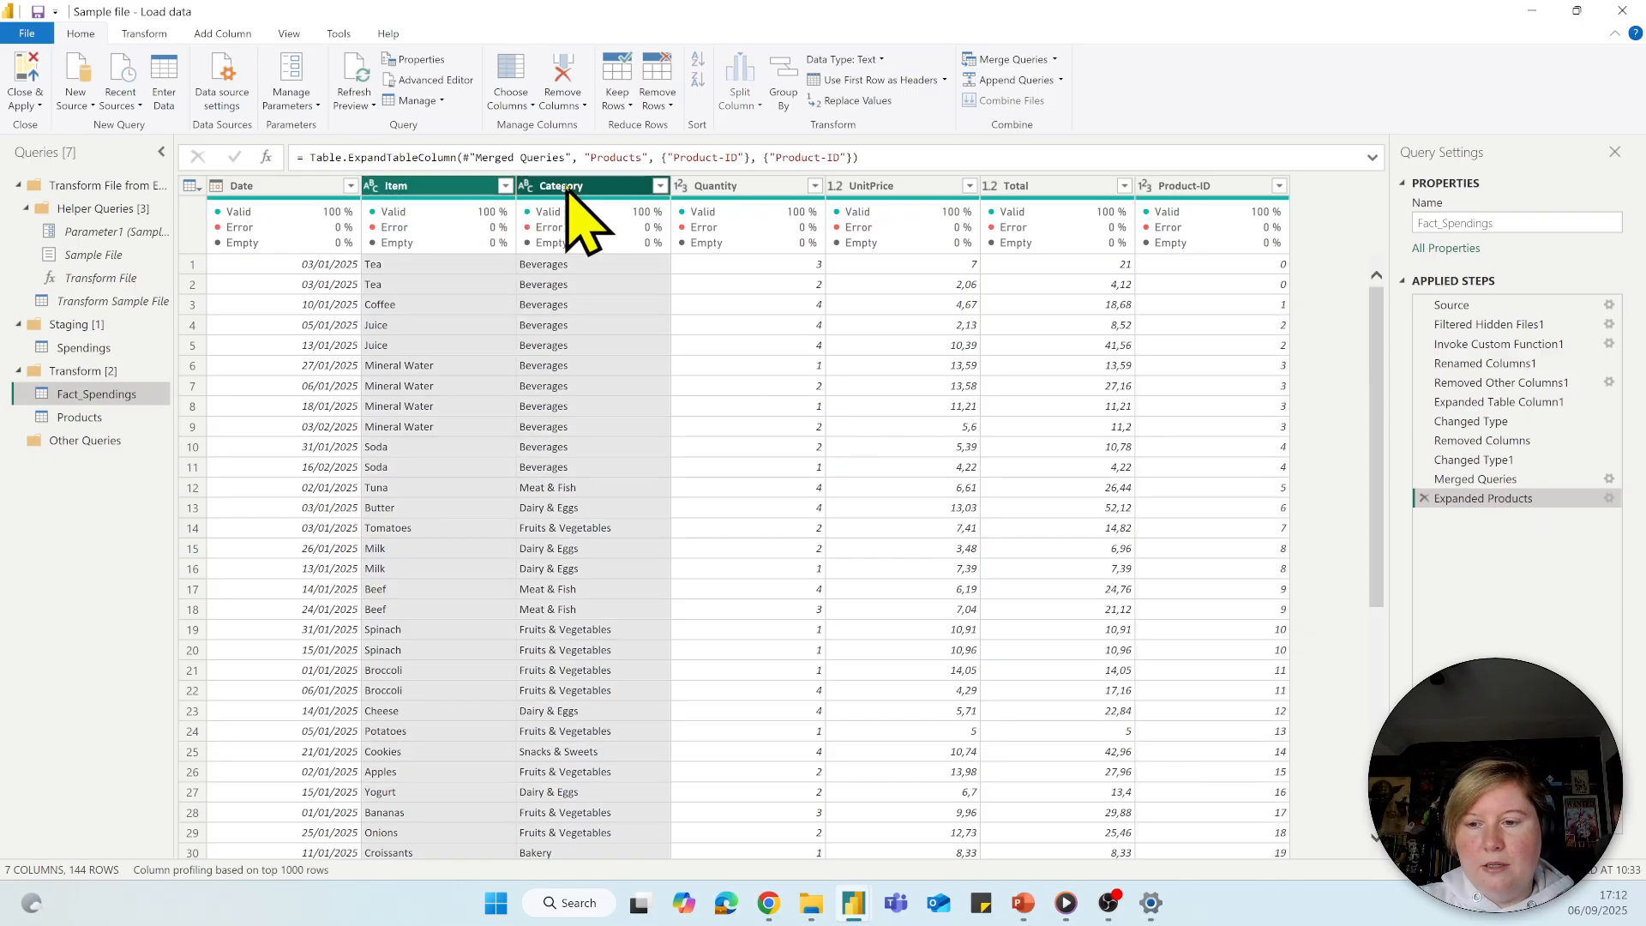
{"action": "key", "text": "Delete"}
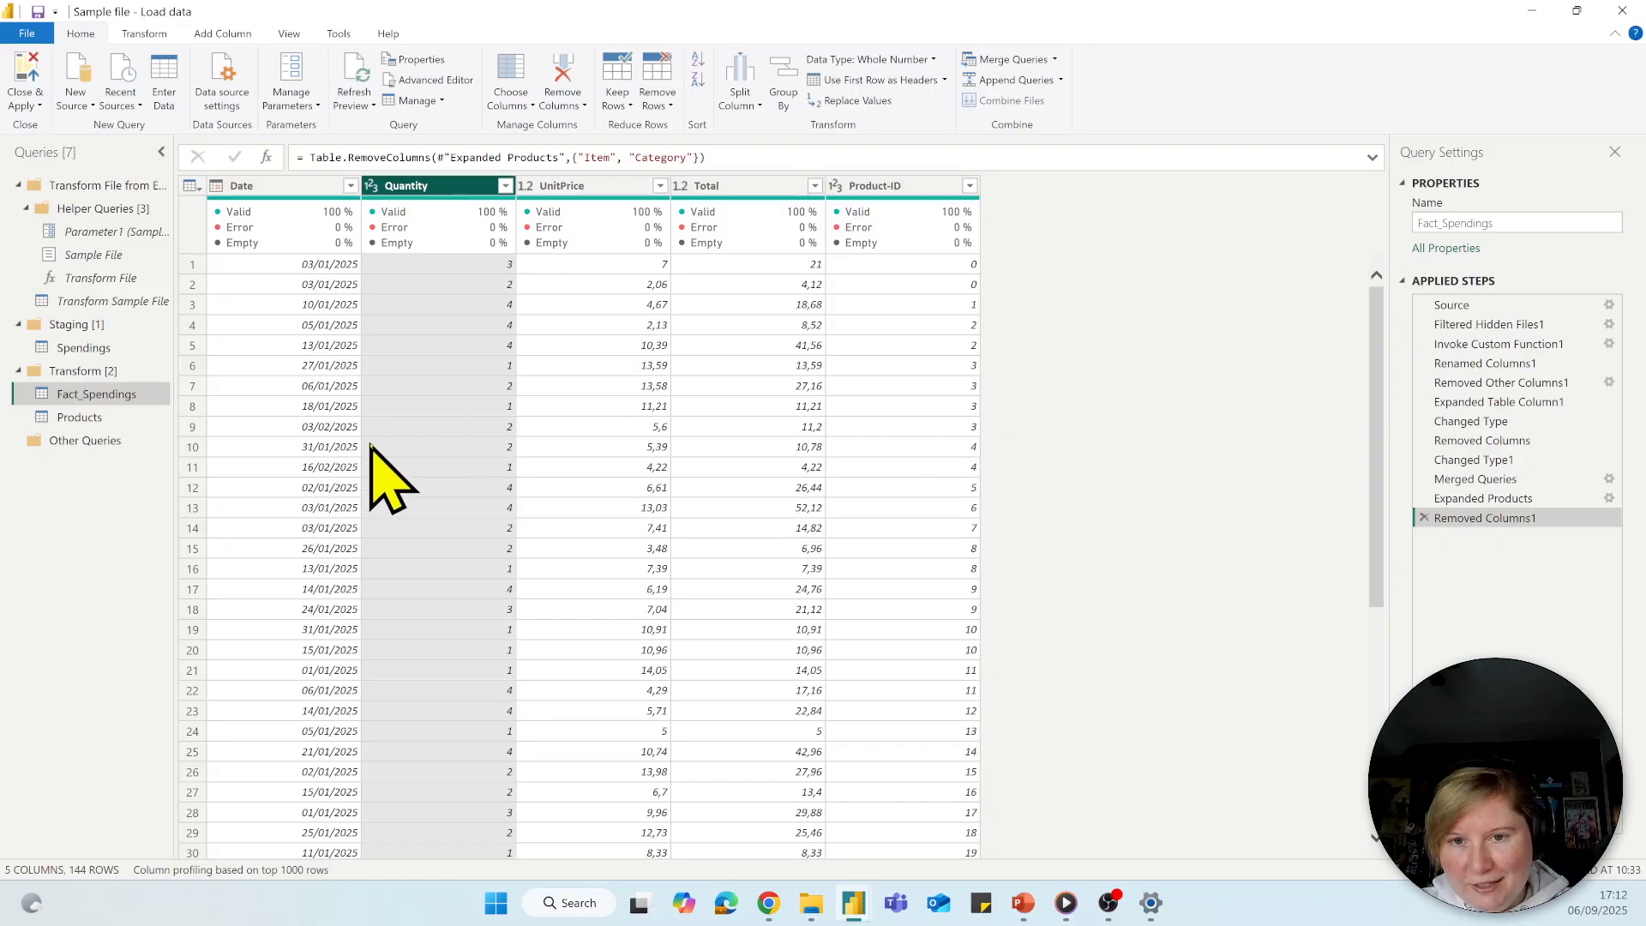
{"action": "left_click", "coordinate": [120, 418]}
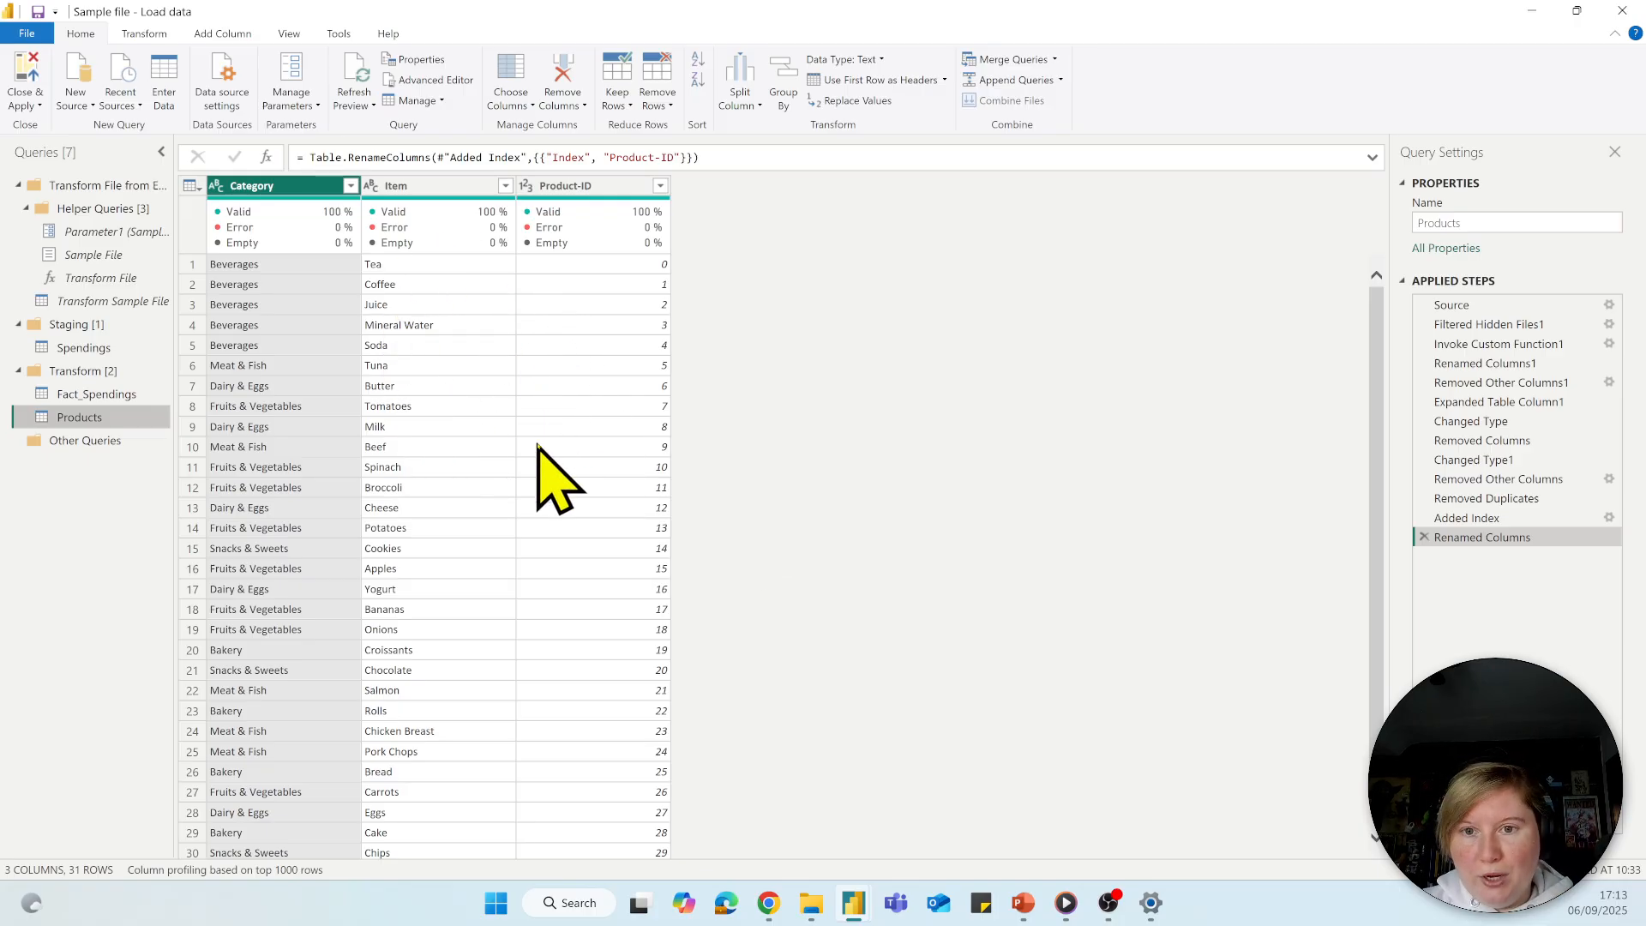
Open the Fact_Spendings query and select its Product-ID column to examine the resulting fact table
{"action": "left_click", "coordinate": [76, 374]}
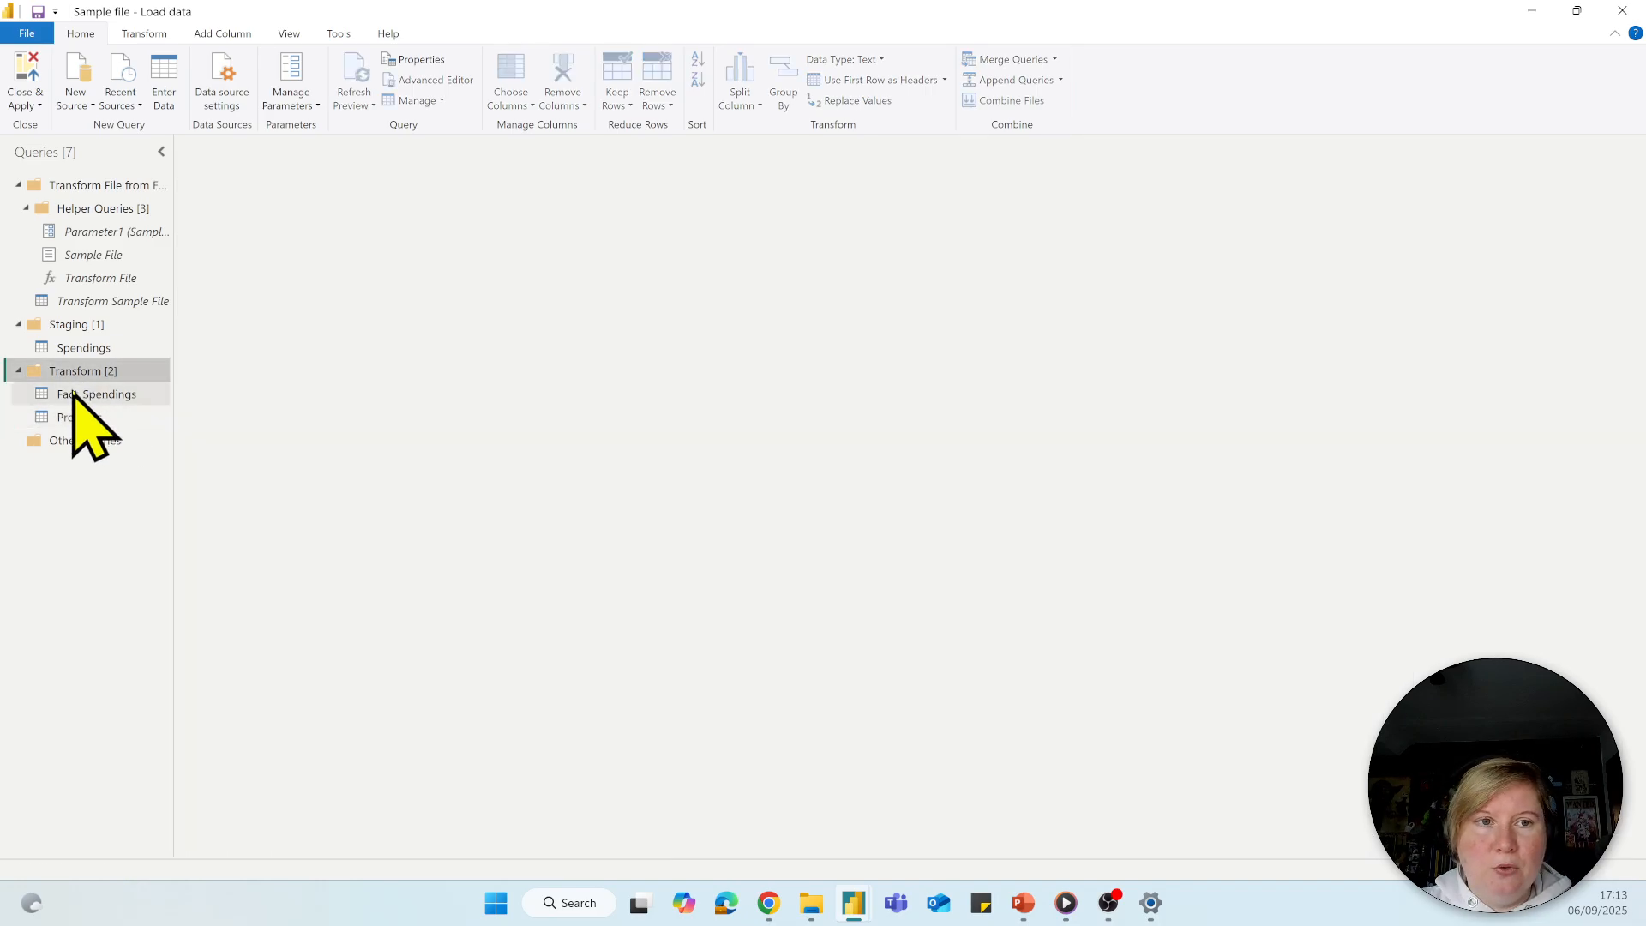
{"action": "left_click", "coordinate": [74, 396]}
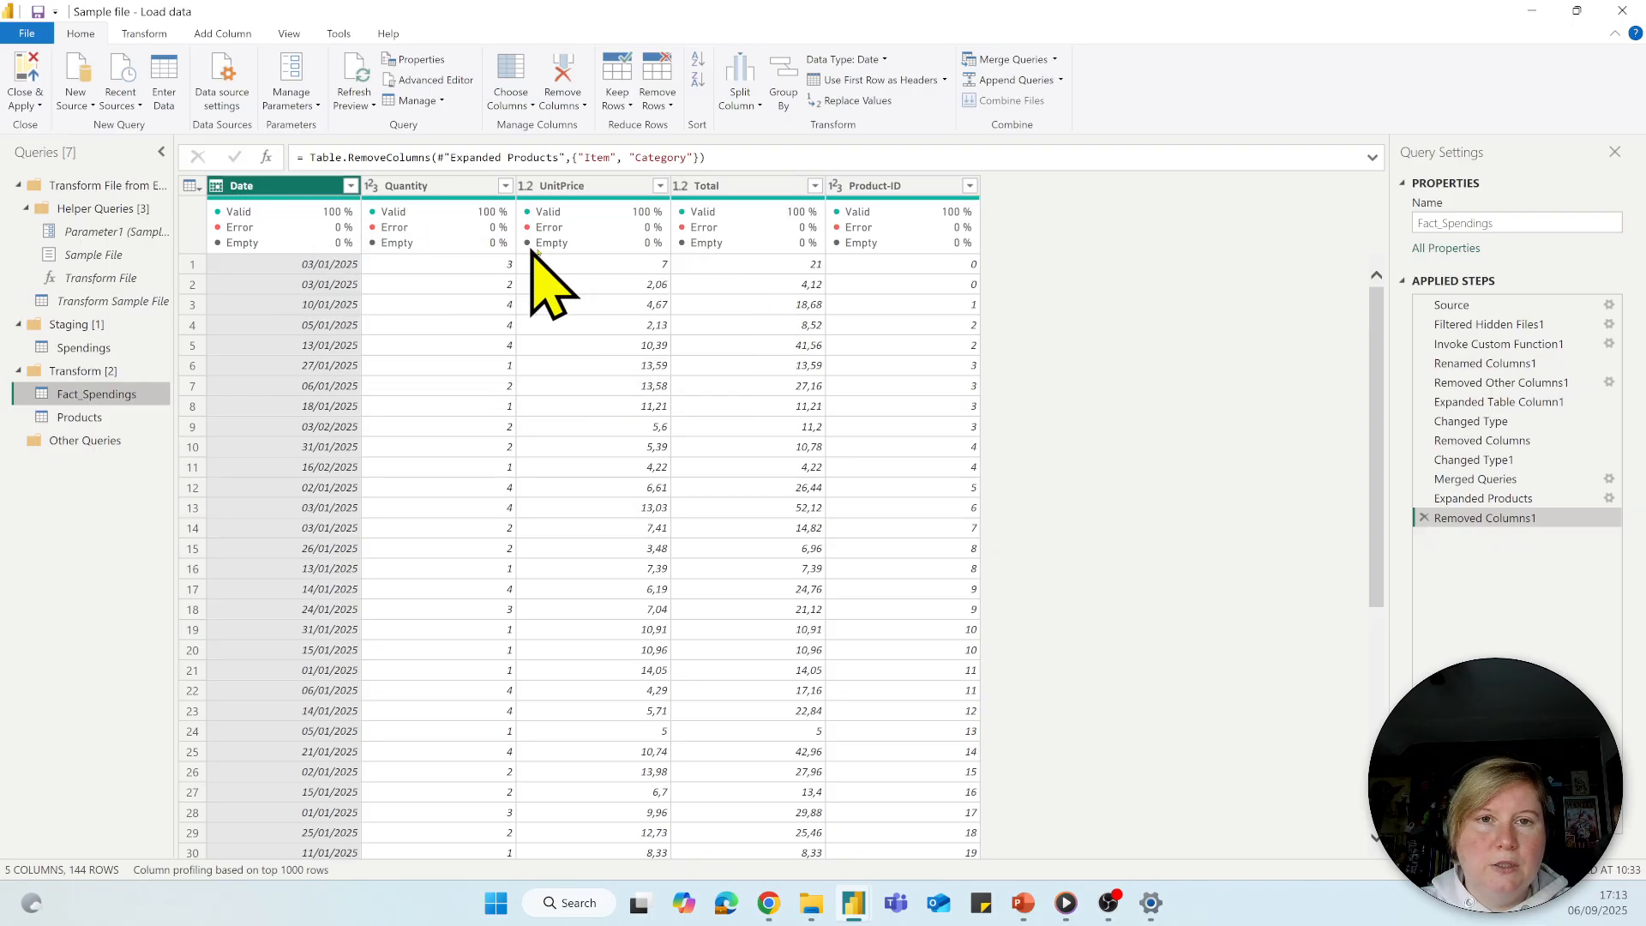
{"action": "left_click", "coordinate": [857, 187]}
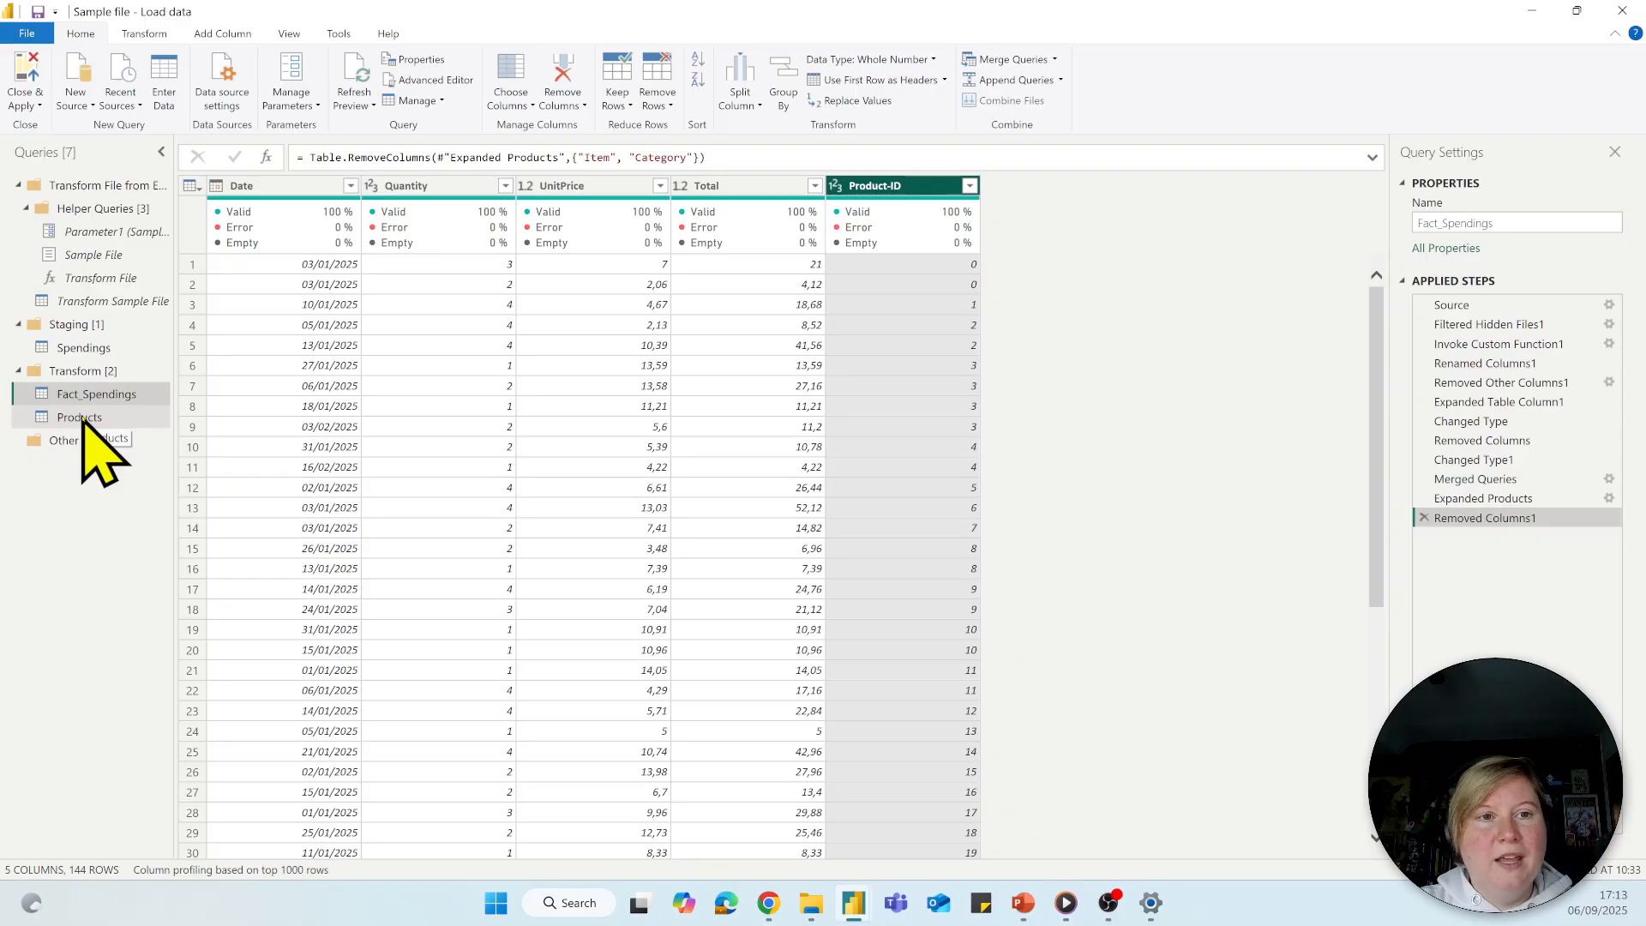
Disable loading of the Spendings staging query into the report, accepting the possible data loss
{"action": "right_click", "coordinate": [89, 351]}
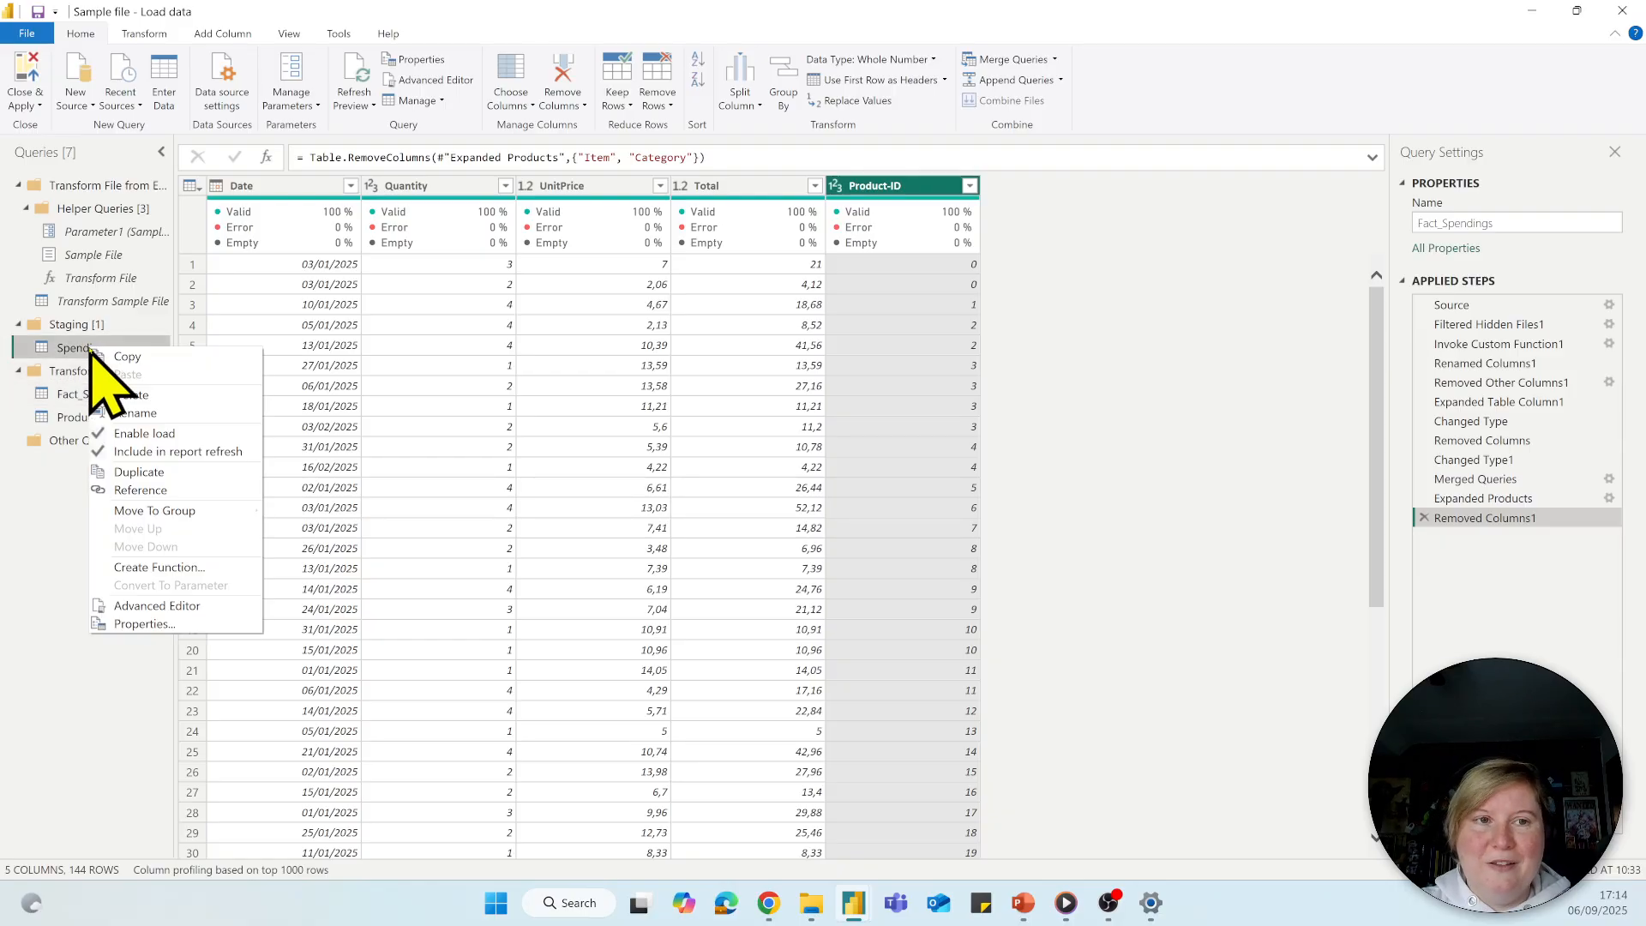
{"action": "left_click", "coordinate": [153, 435]}
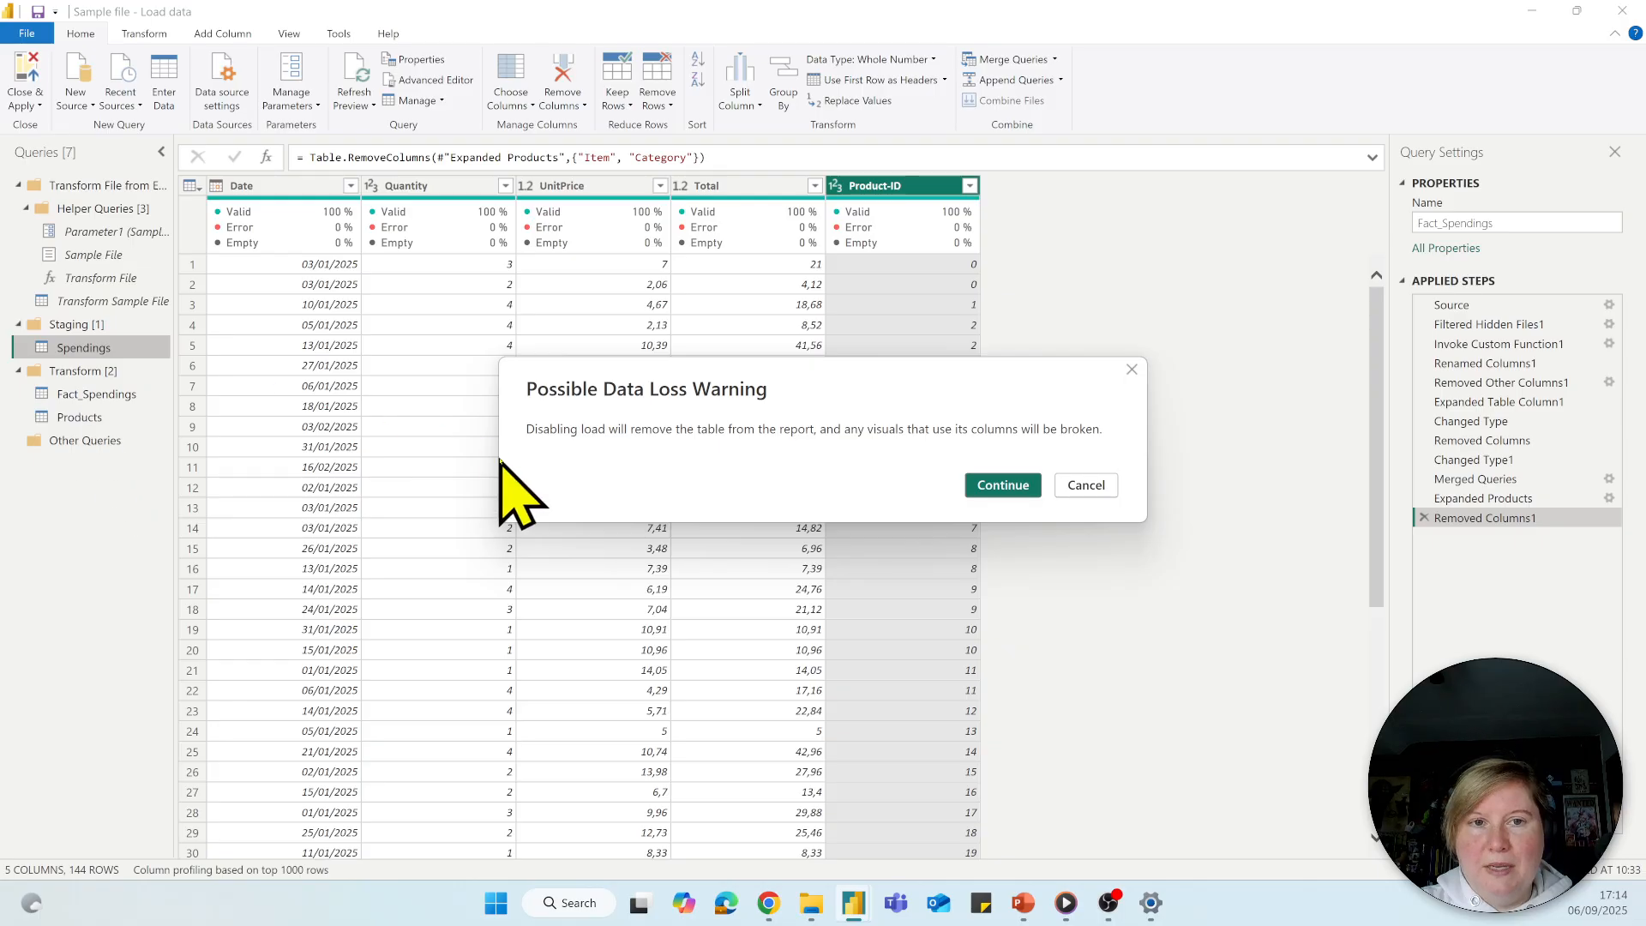
{"action": "left_click", "coordinate": [980, 484]}
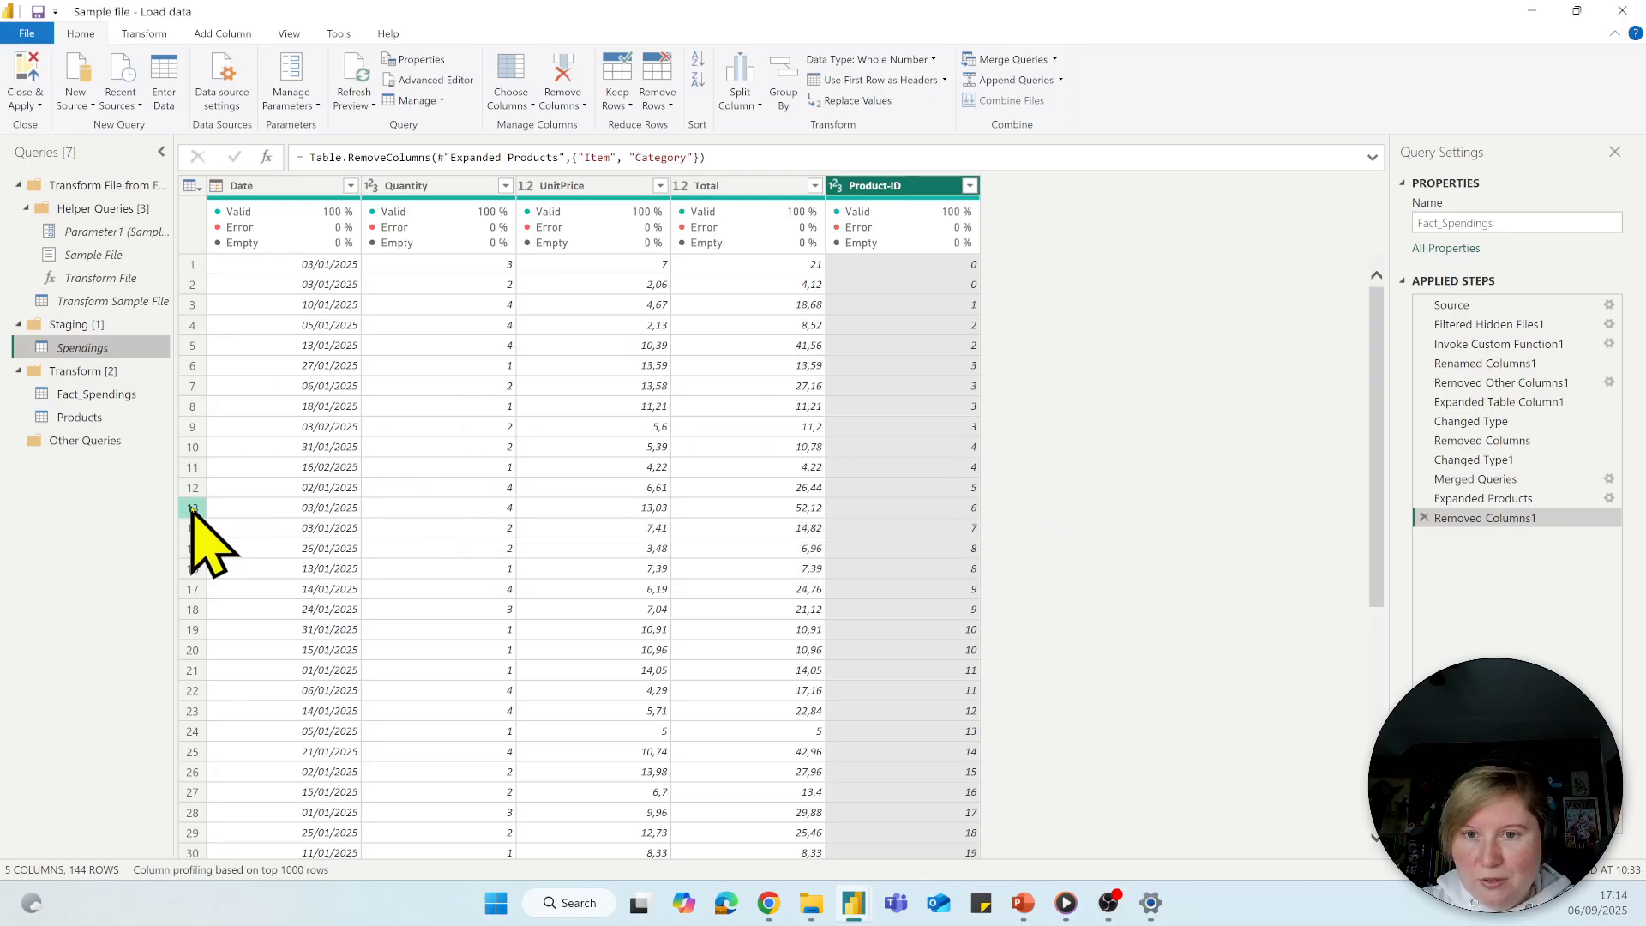
Create a blank query with the formula =#shared to list all available Power Query functions
{"action": "right_click", "coordinate": [77, 493]}
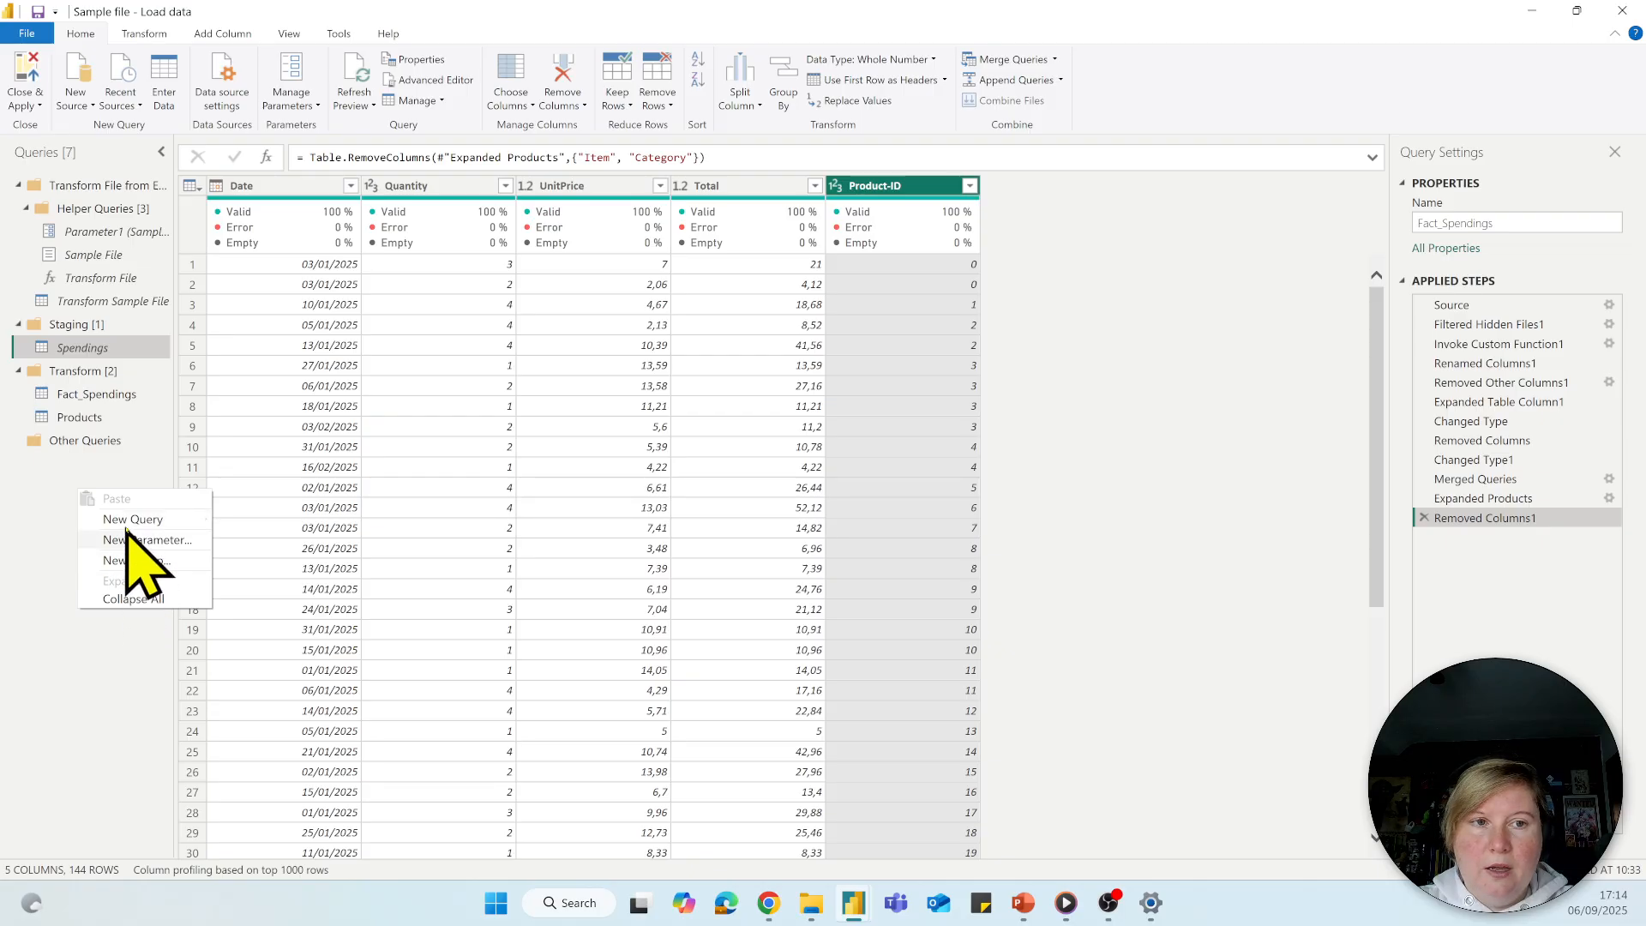
{"action": "mouse_move", "coordinate": [133, 519]}
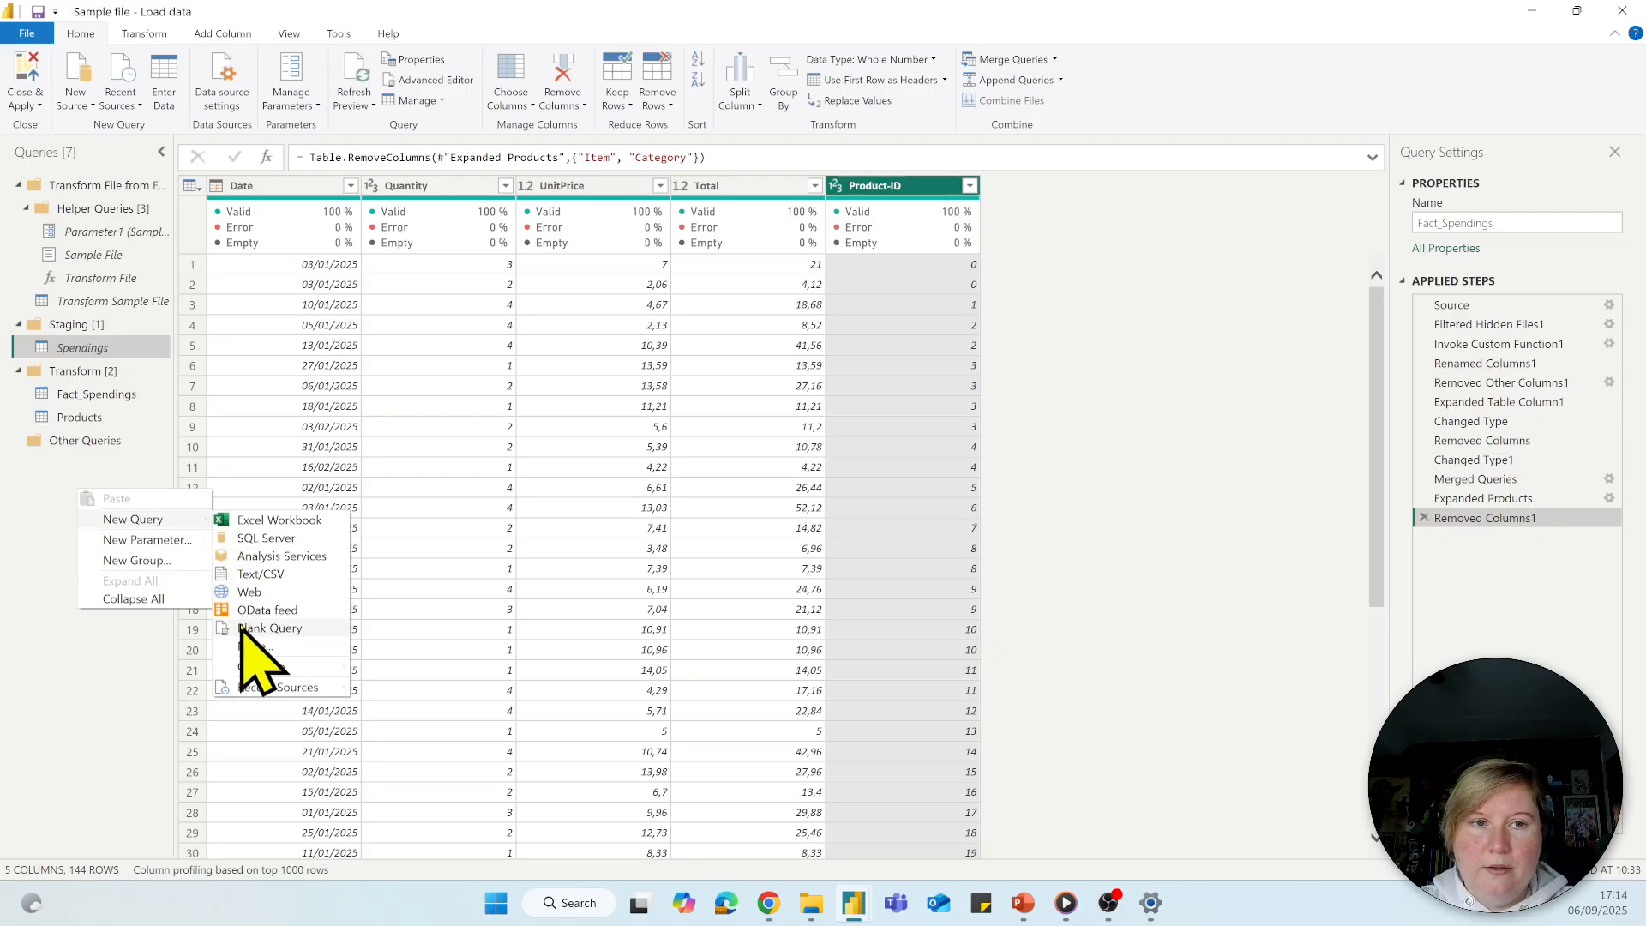
{"action": "key", "text": "Escape"}
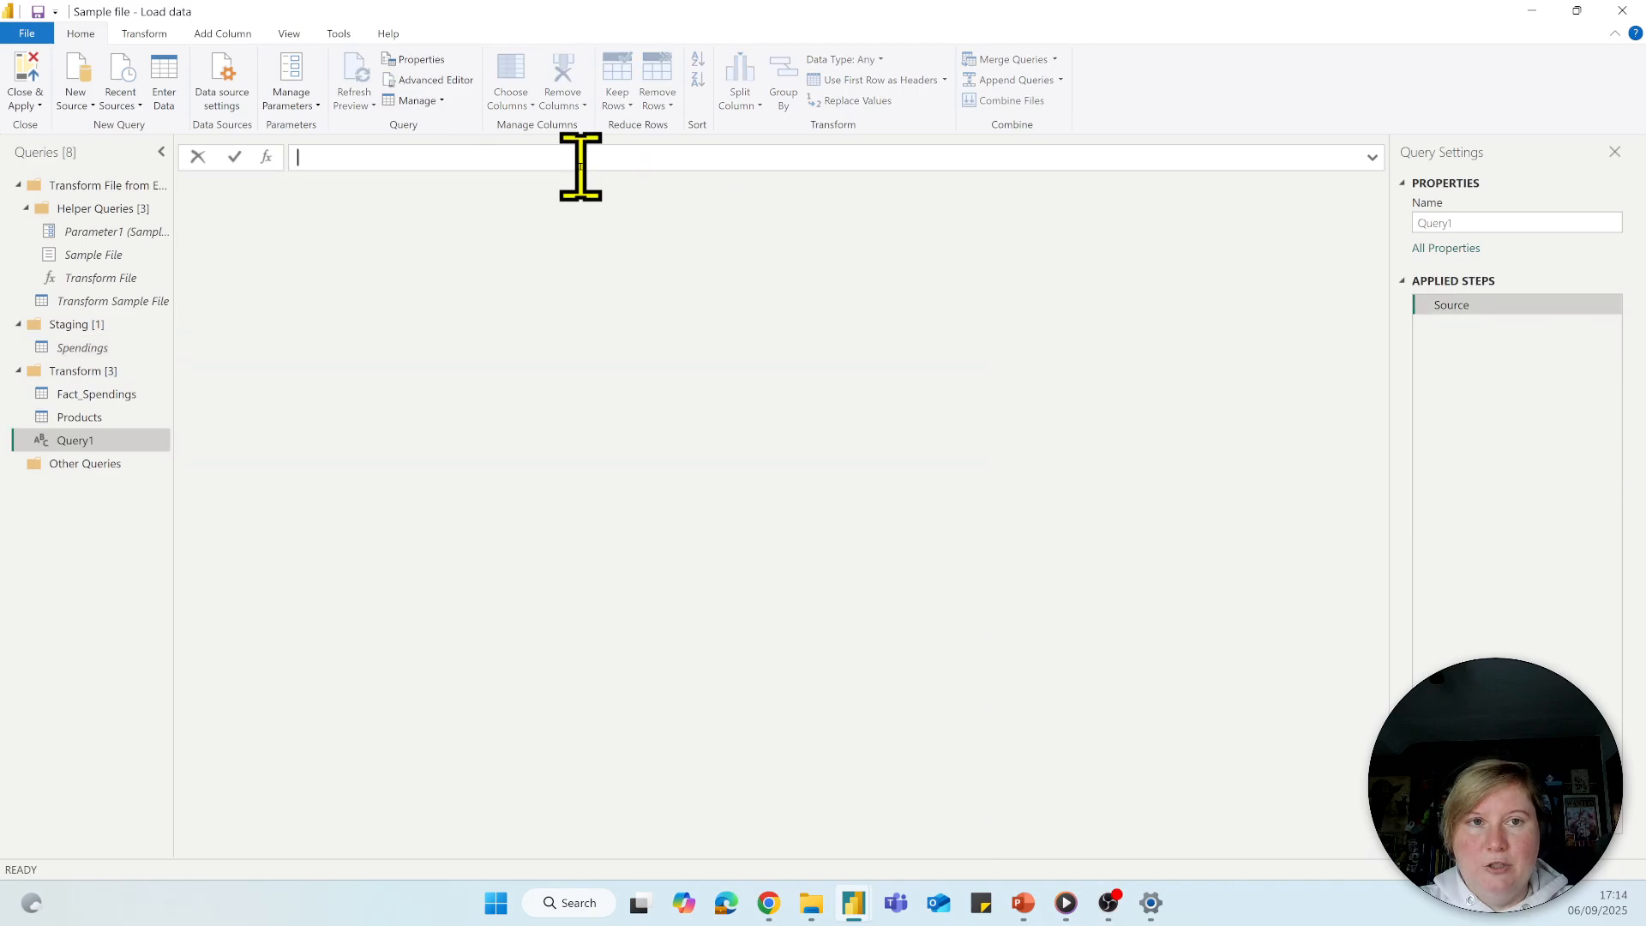
{"action": "type", "text": "="}
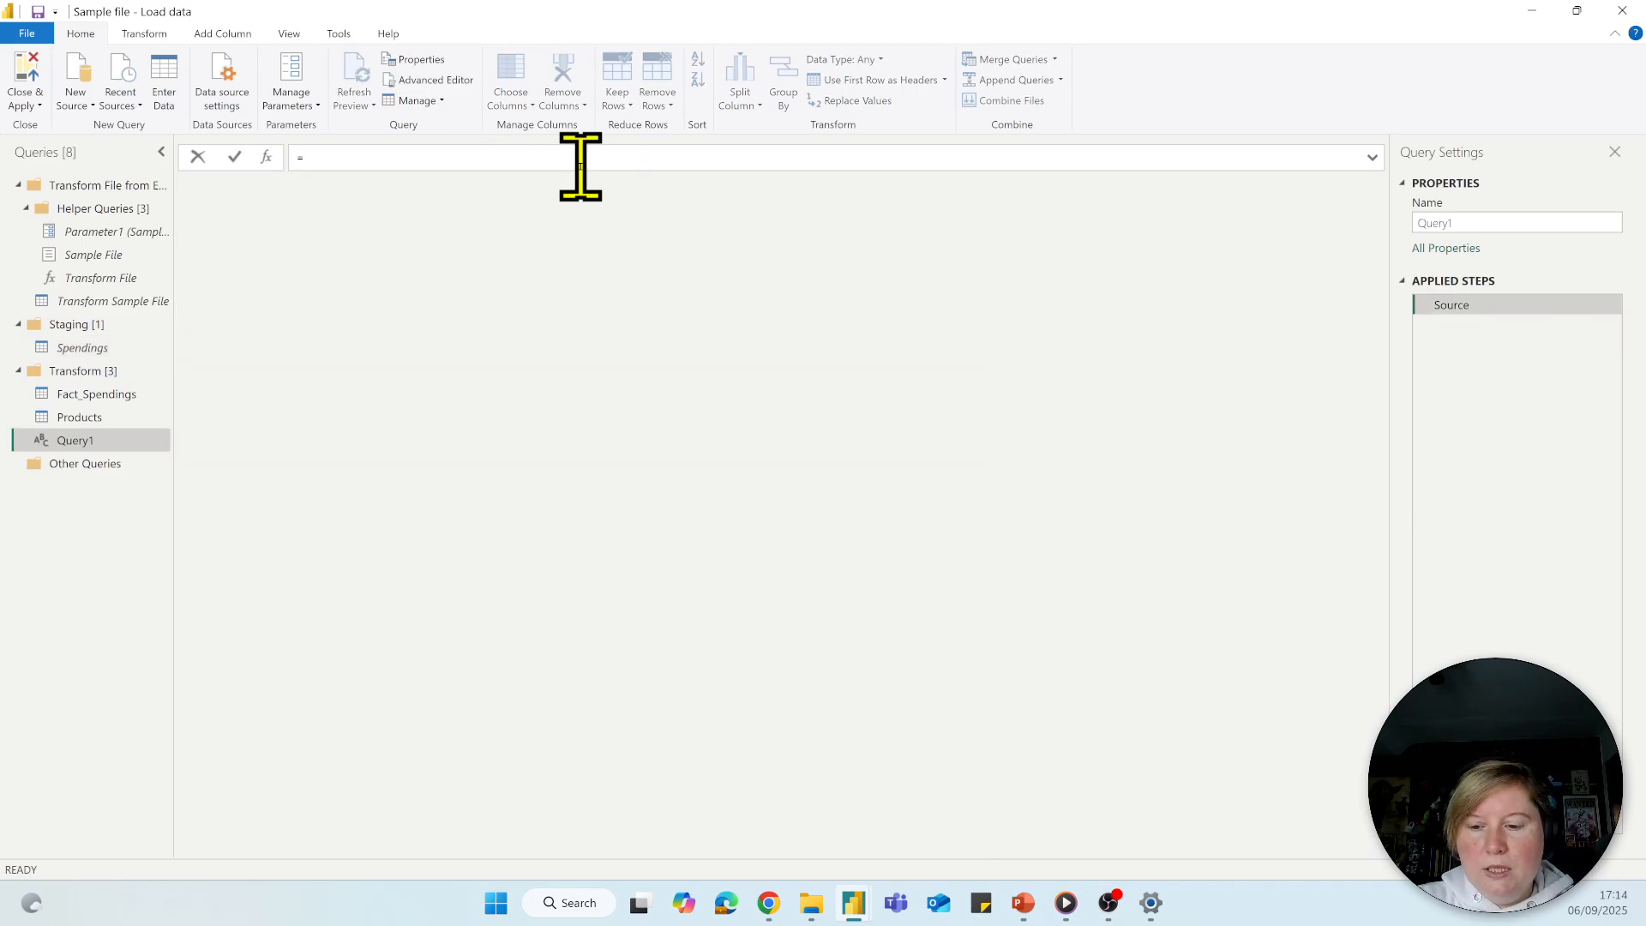
{"action": "type", "text": "#shared"}
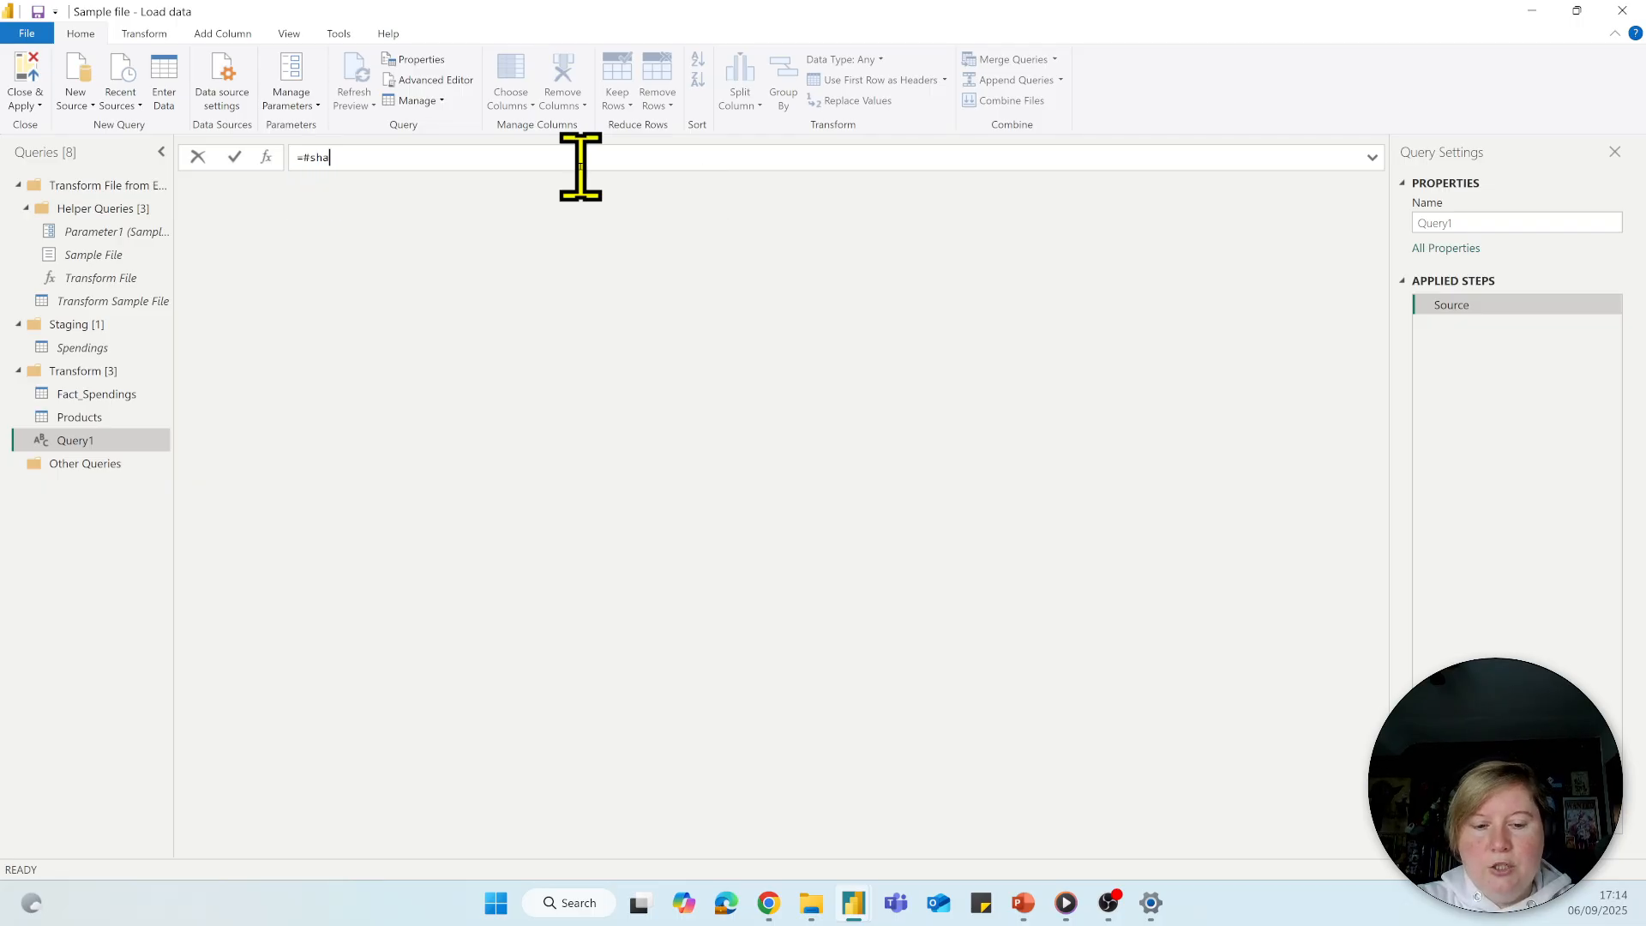
{"action": "key", "text": "Return"}
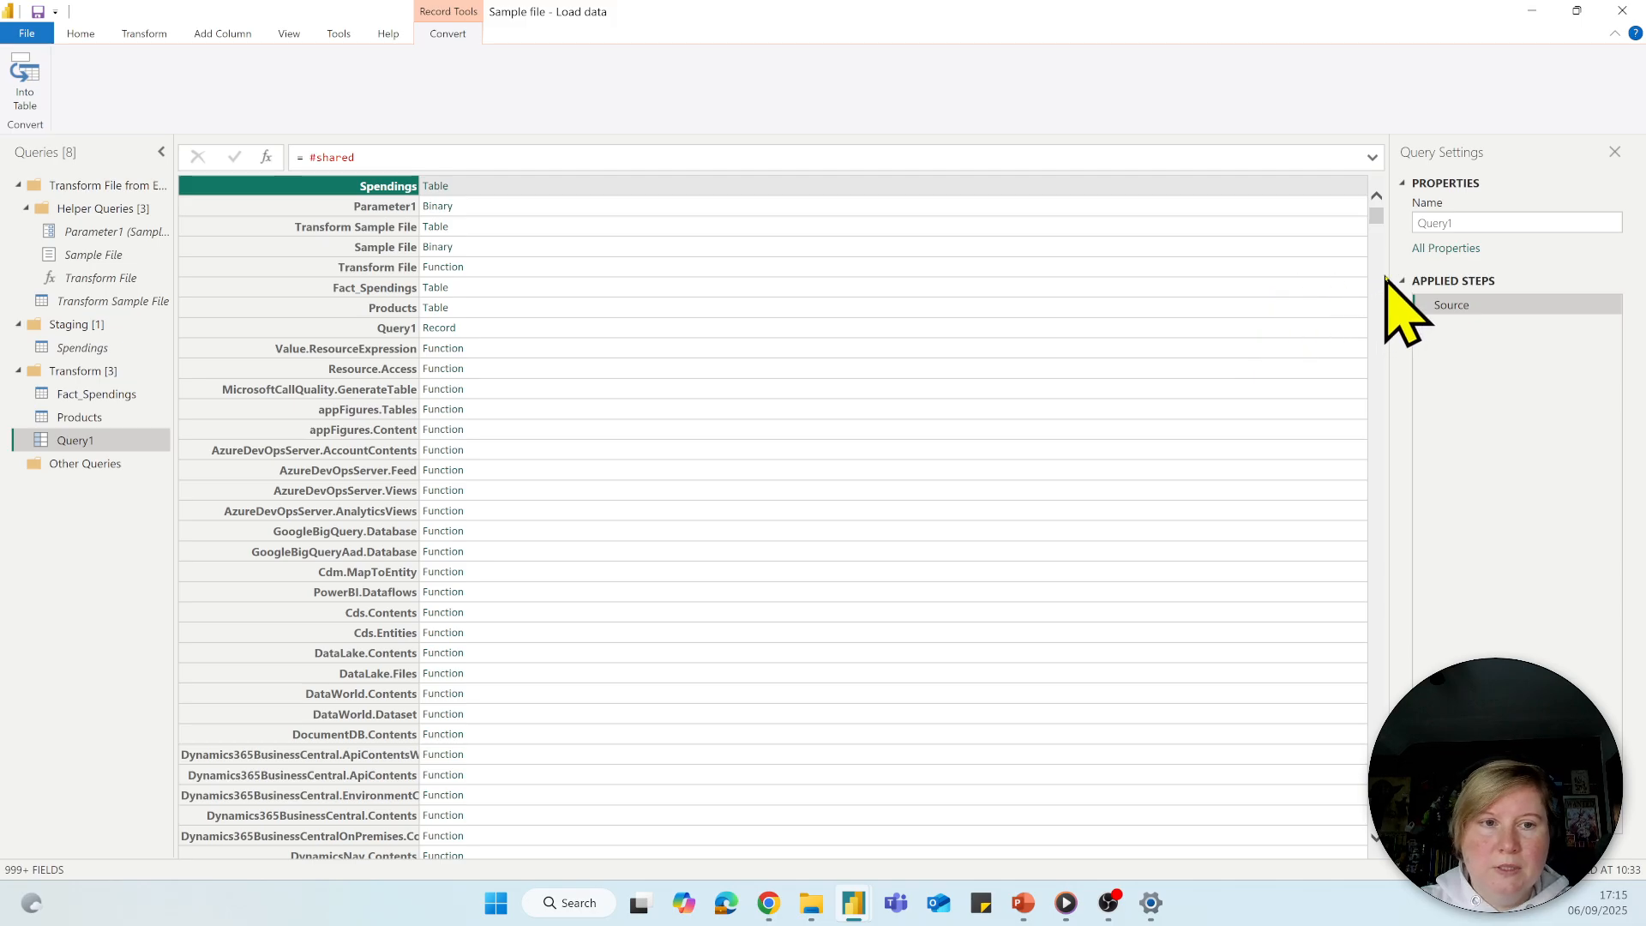
Browse the function list, open the documentation of Table.ViewFunction, and dismiss its parameter prompt without invoking the function
{"action": "scroll", "coordinate": [1384, 275], "scroll_direction": "down", "scroll_amount": 20}
{"action": "scroll", "coordinate": [1385, 291], "scroll_direction": "down", "scroll_amount": 5}
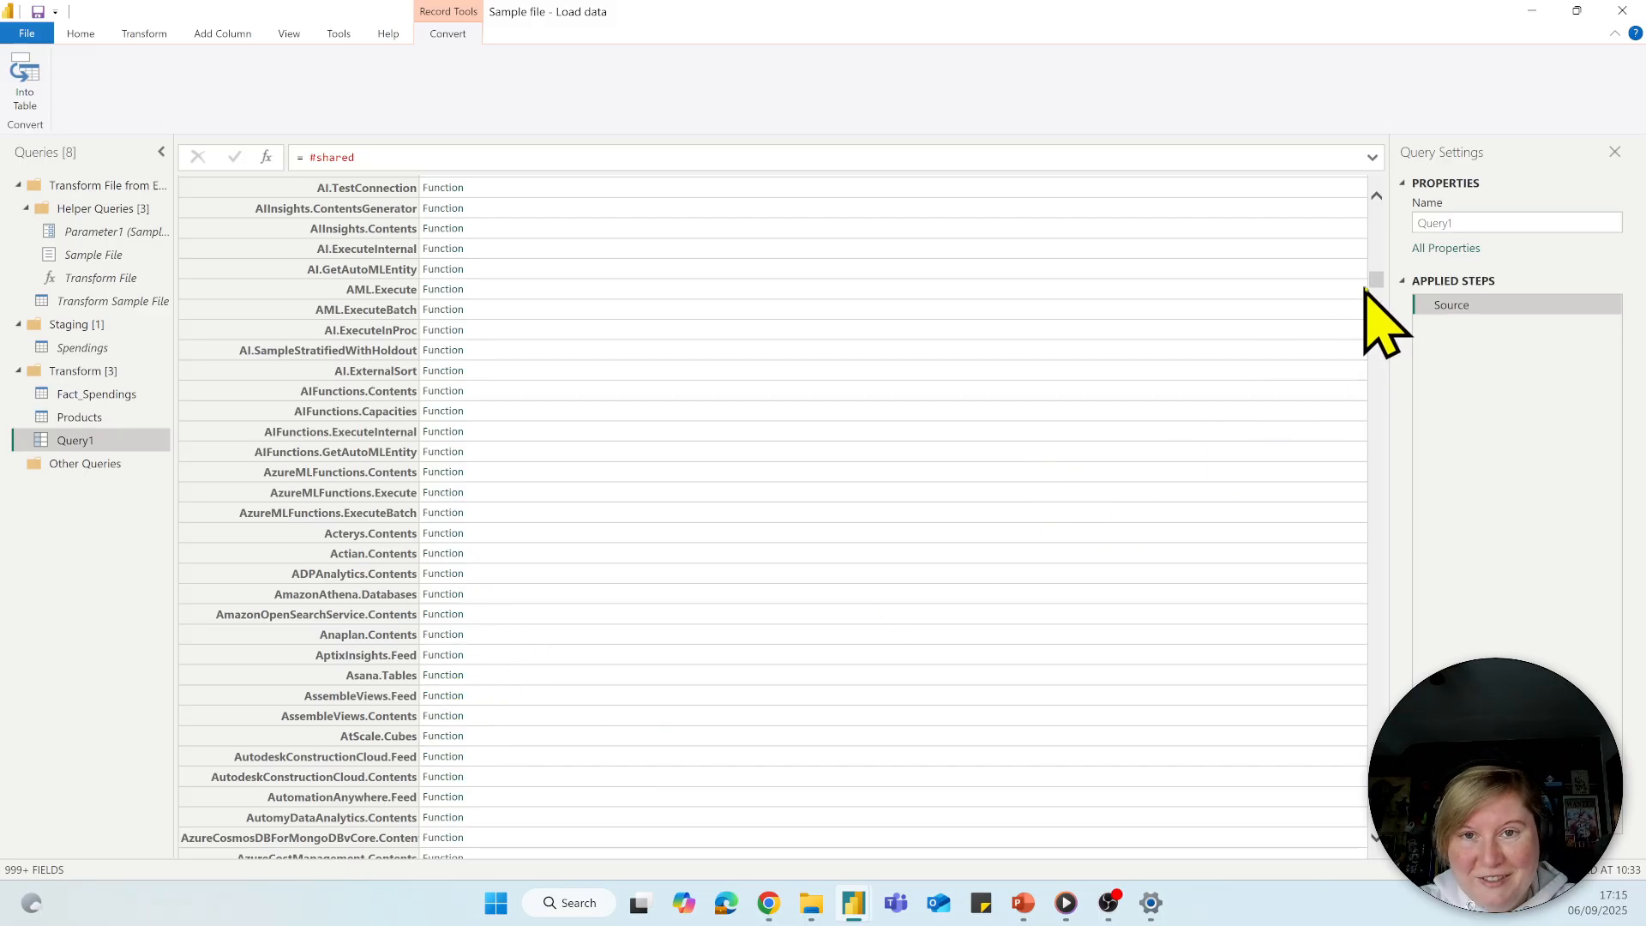
{"action": "left_click_drag", "start_coordinate": [1376, 281], "coordinate": [1375, 408]}
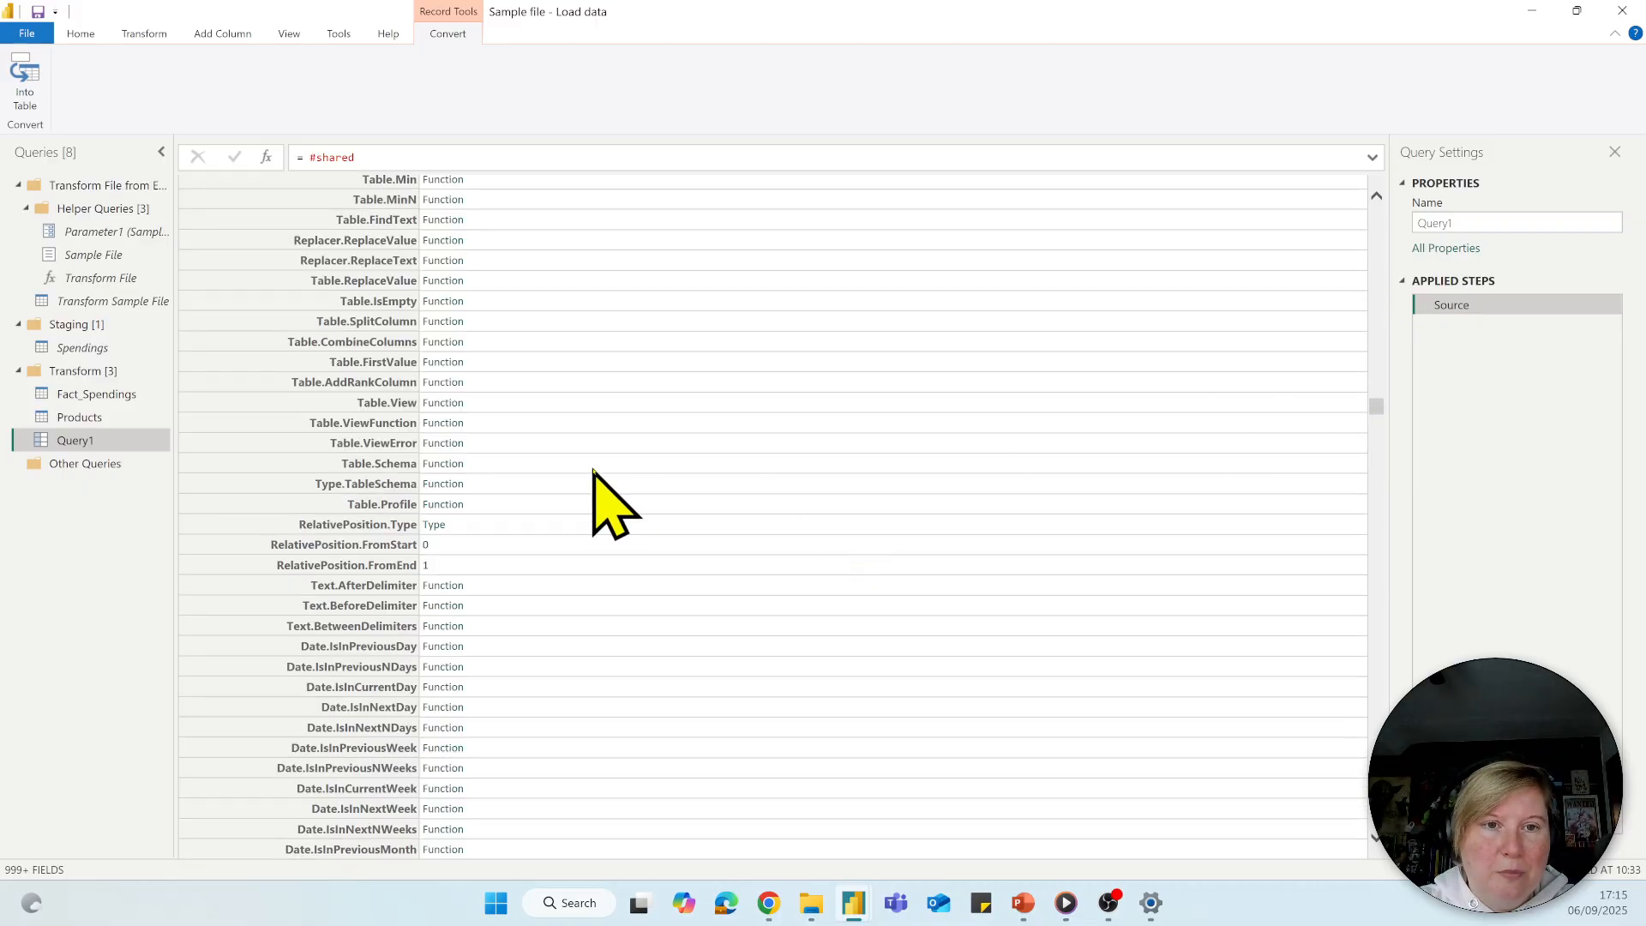
{"action": "left_click", "coordinate": [441, 424]}
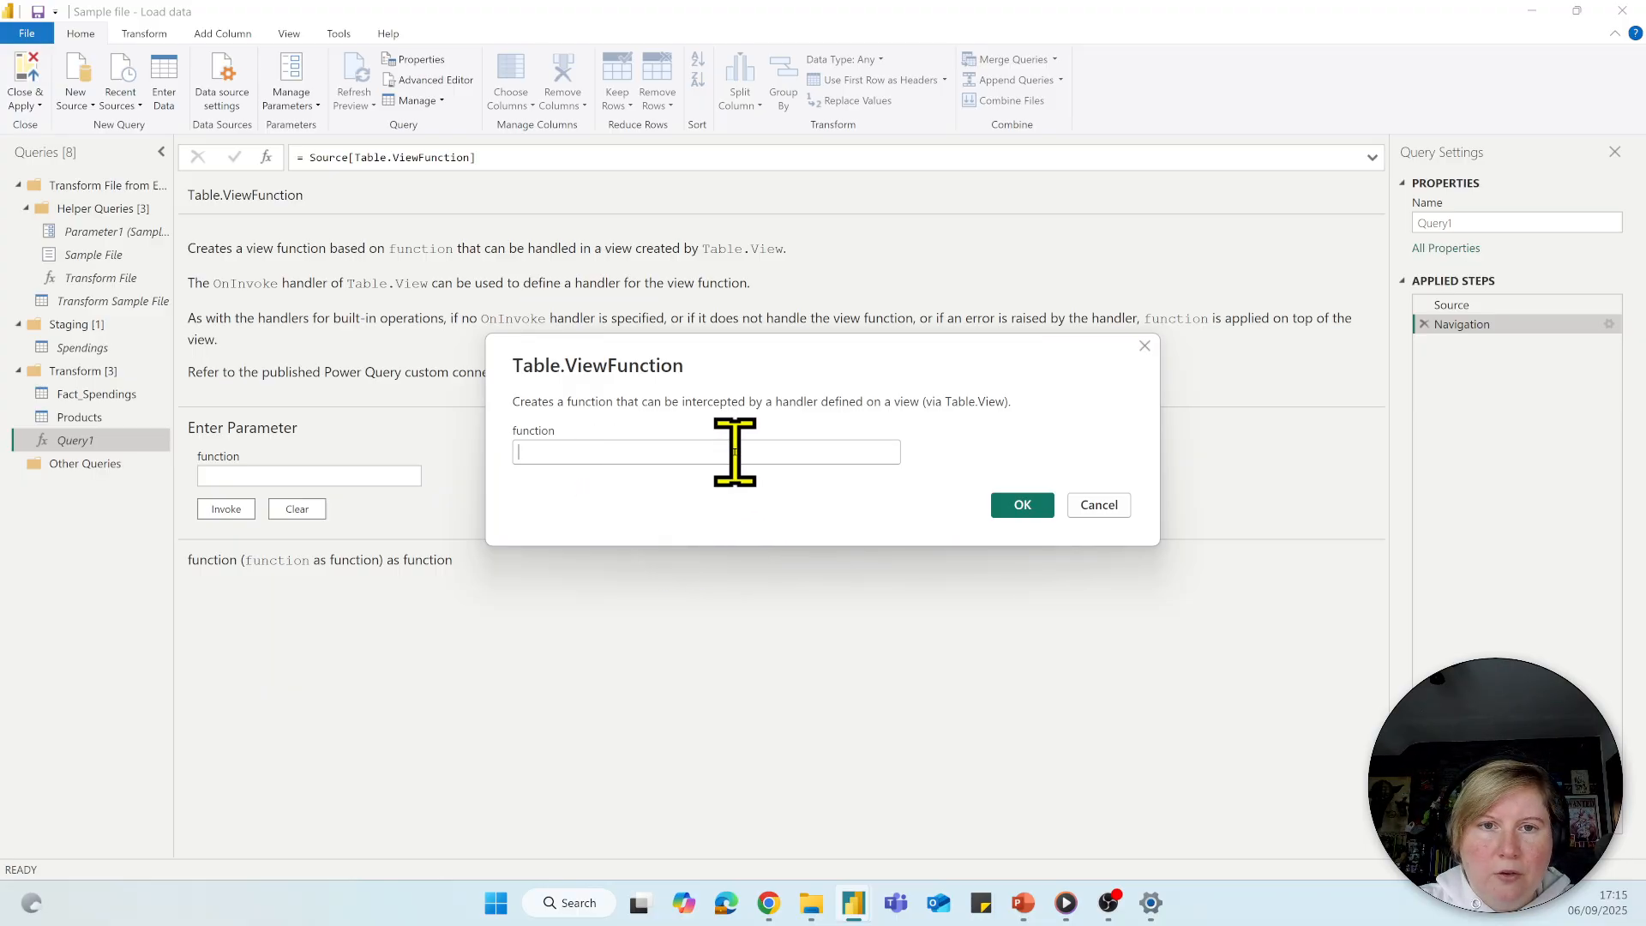
{"action": "left_click", "coordinate": [1088, 505]}
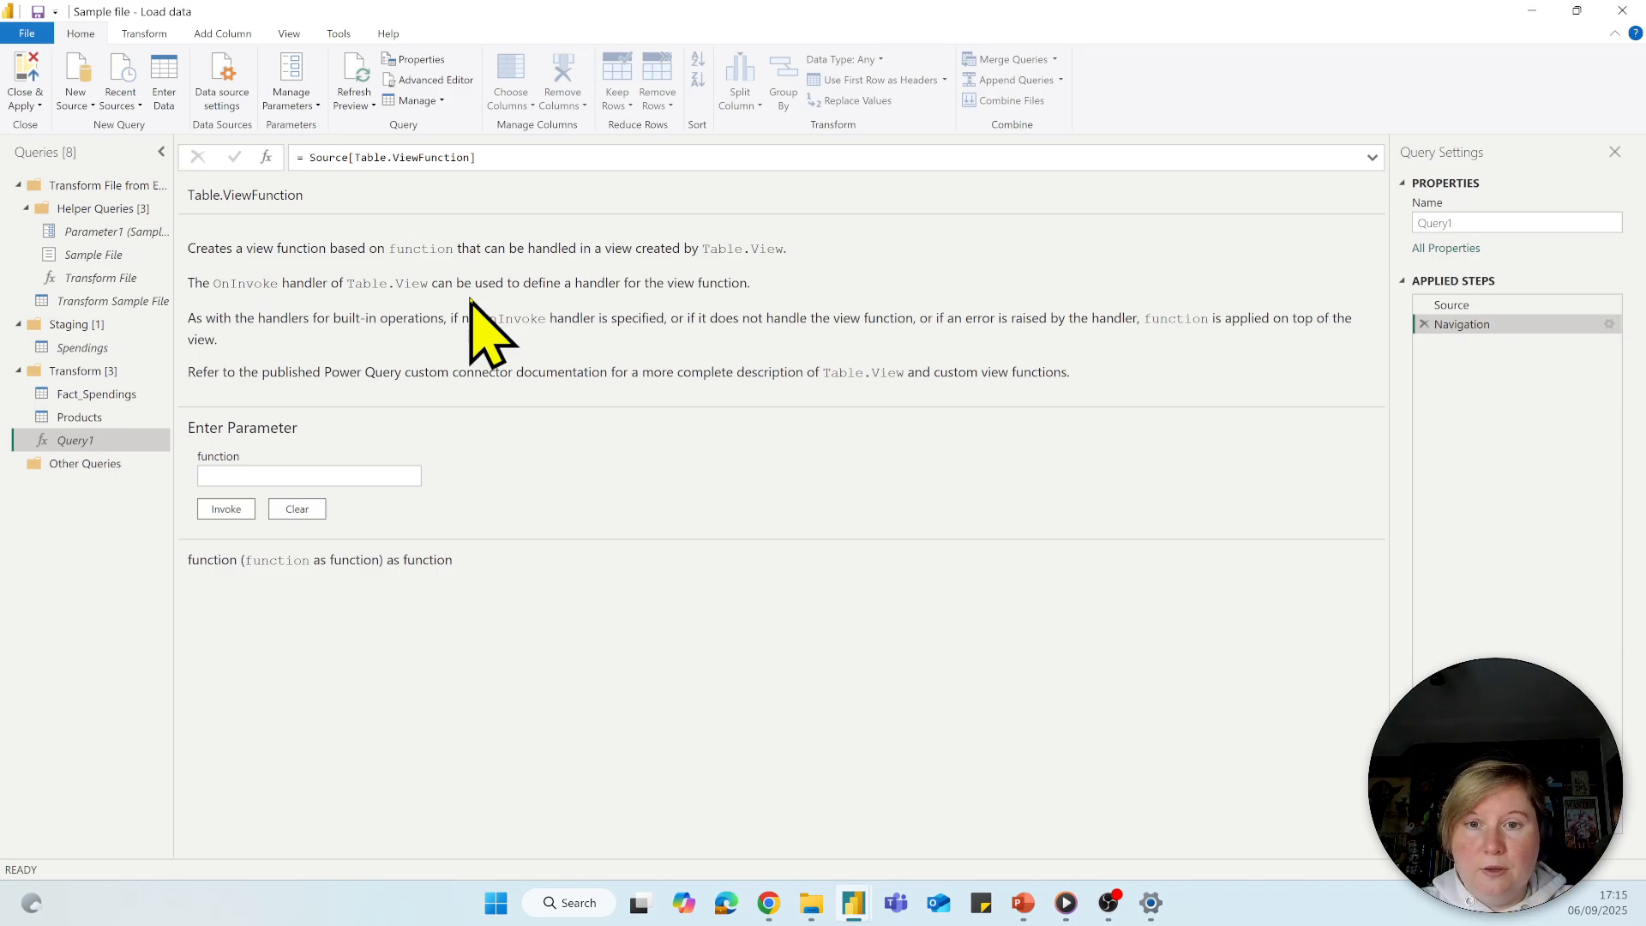
Delete the Query1 function reference query from the Transform group
{"action": "right_click", "coordinate": [113, 440]}
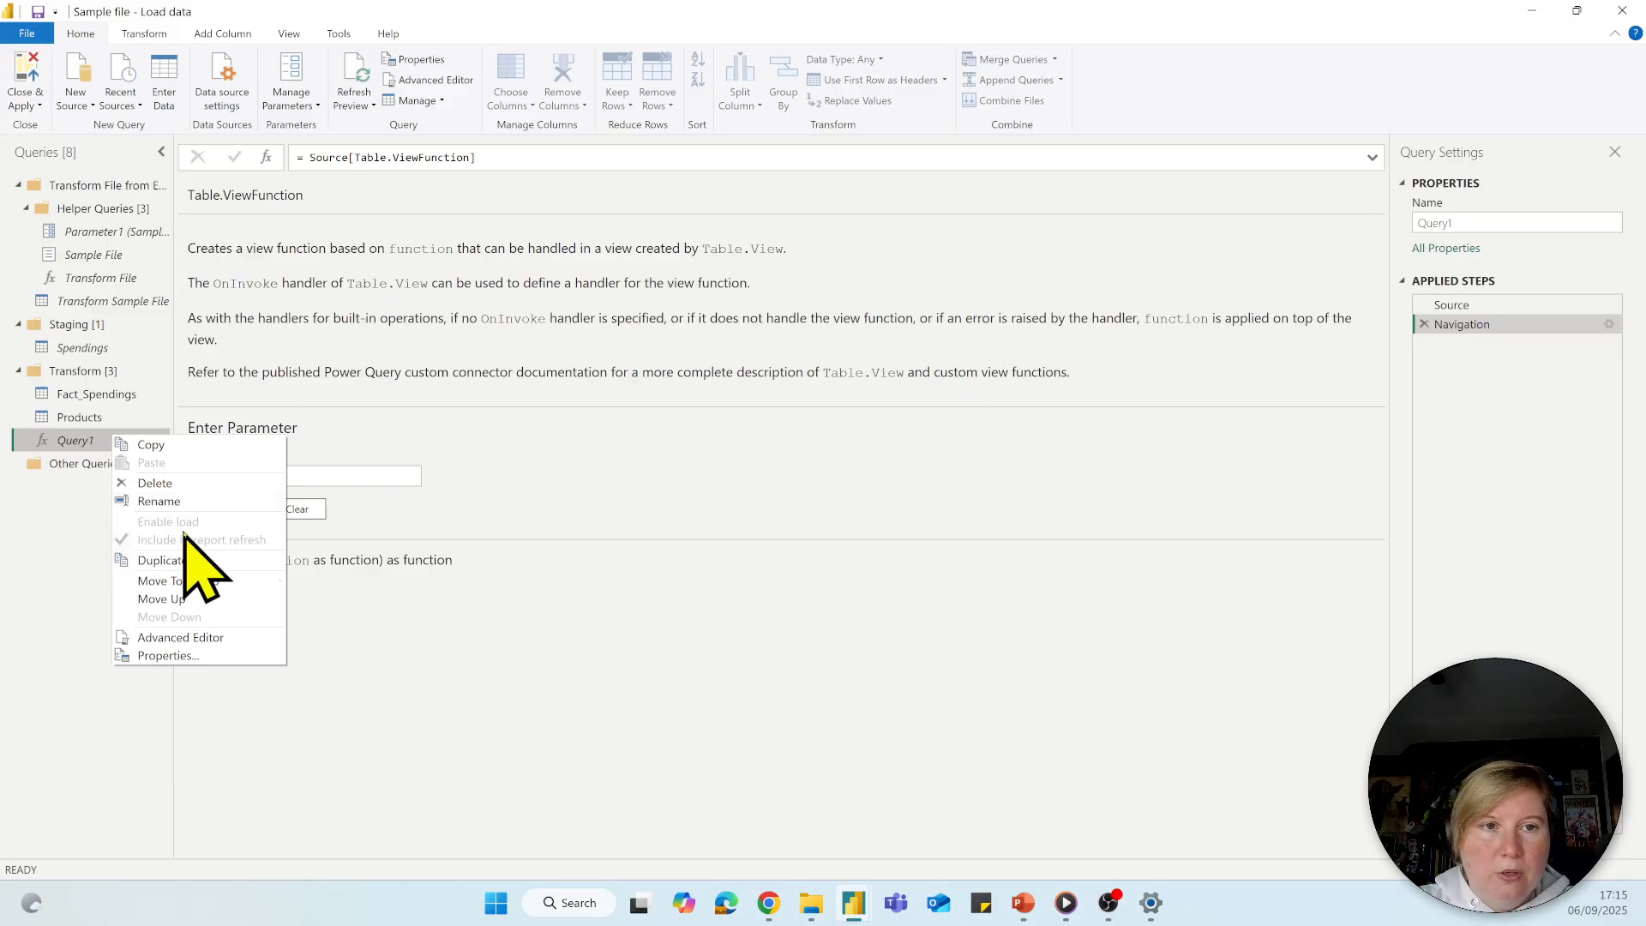
{"action": "left_click", "coordinate": [187, 483]}
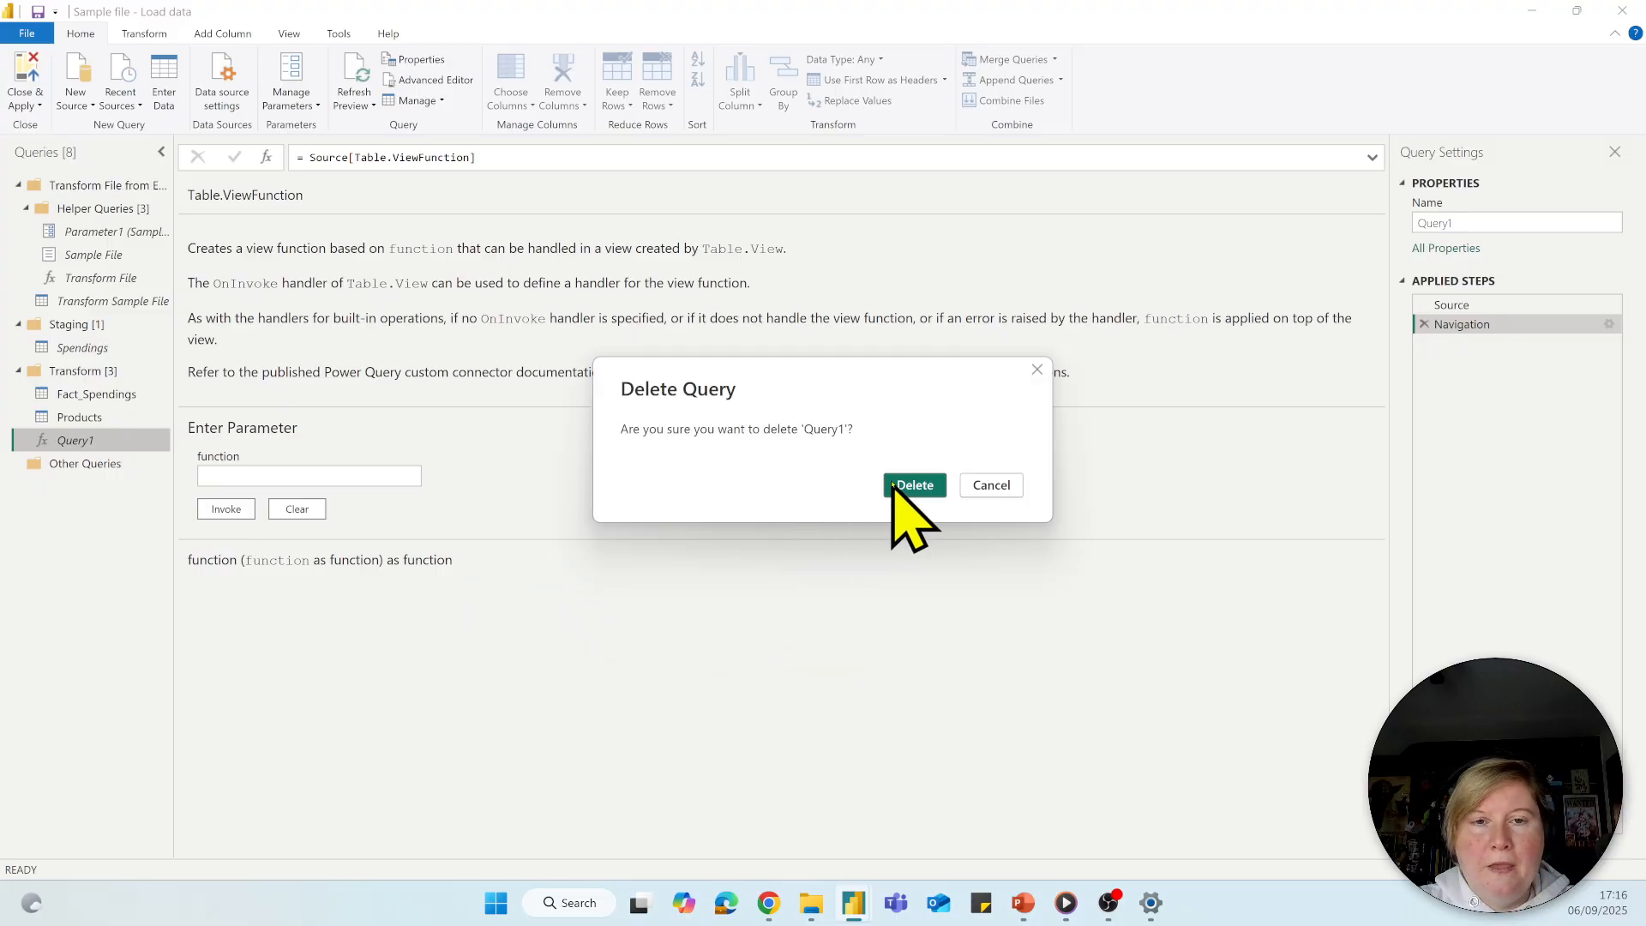
{"action": "left_click", "coordinate": [895, 485]}
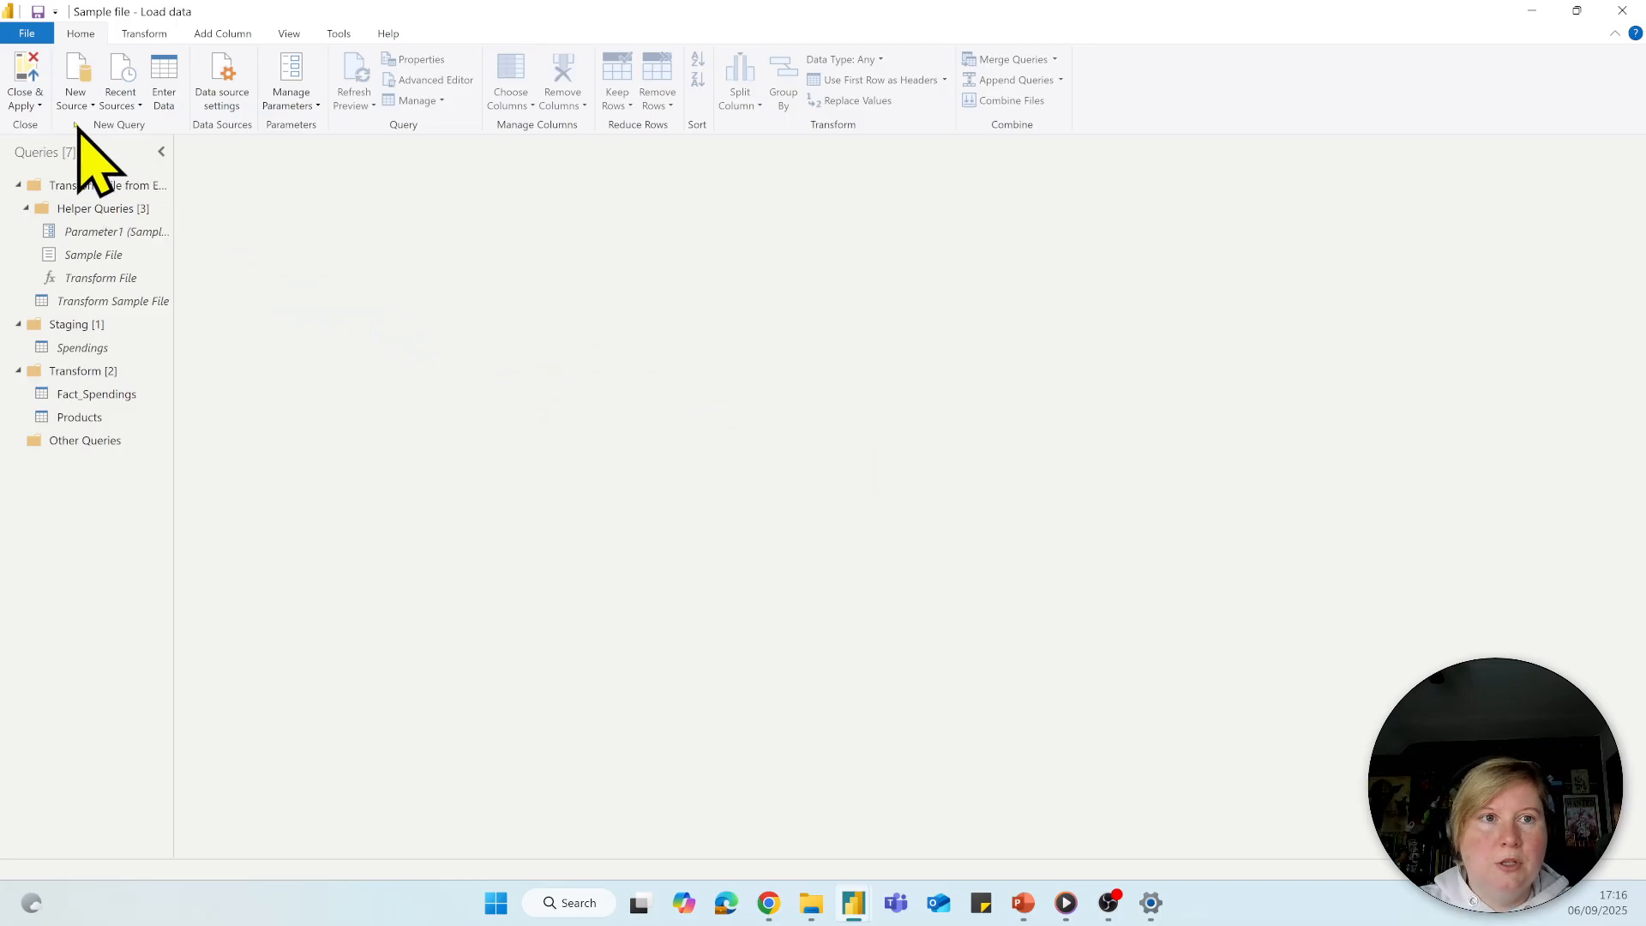
Close Power Query and apply the changes, and in the model view move the Fact_Spendings table farther away from Products
{"action": "left_click", "coordinate": [31, 73]}
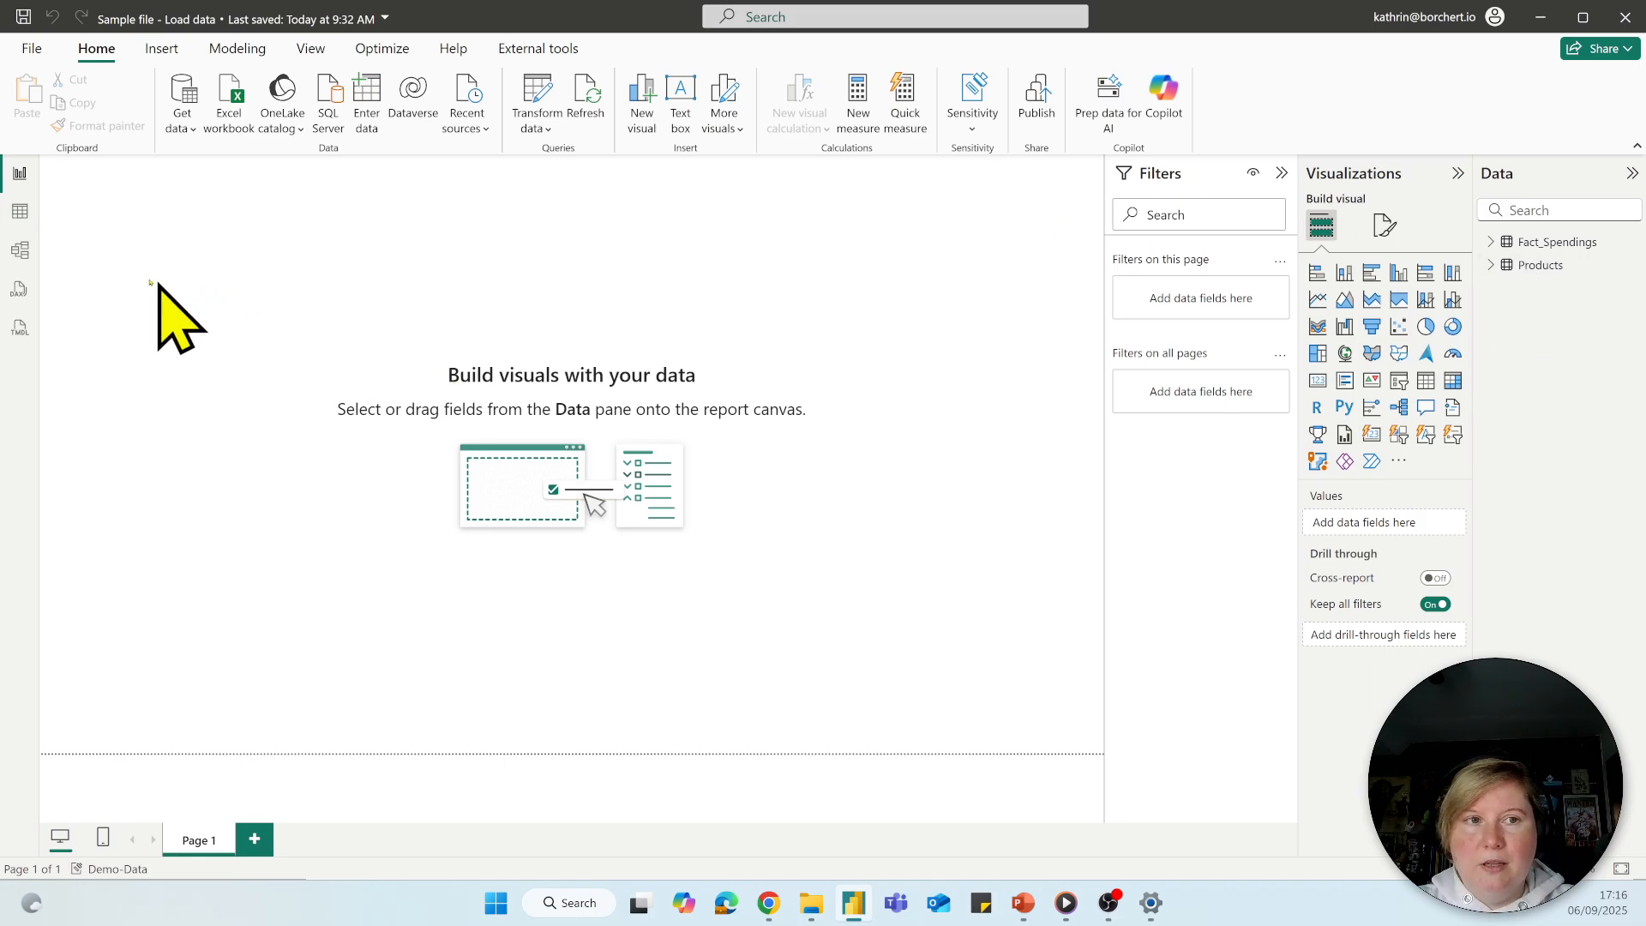
{"action": "left_click", "coordinate": [19, 250]}
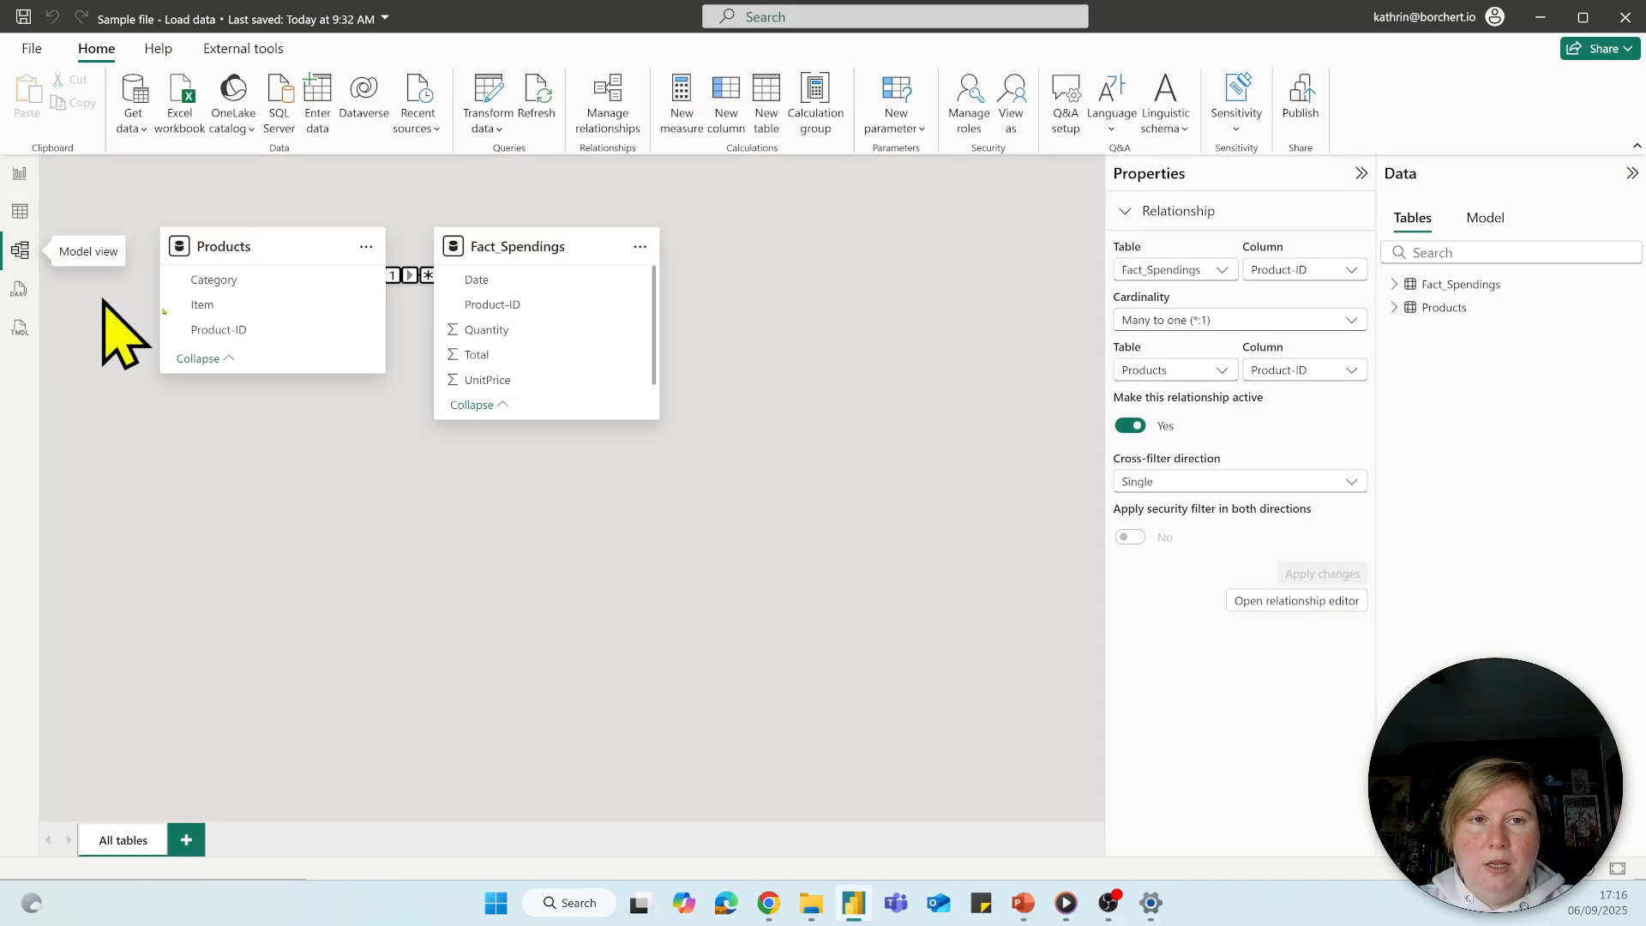
{"action": "left_click_drag", "start_coordinate": [490, 257], "coordinate": [675, 263]}
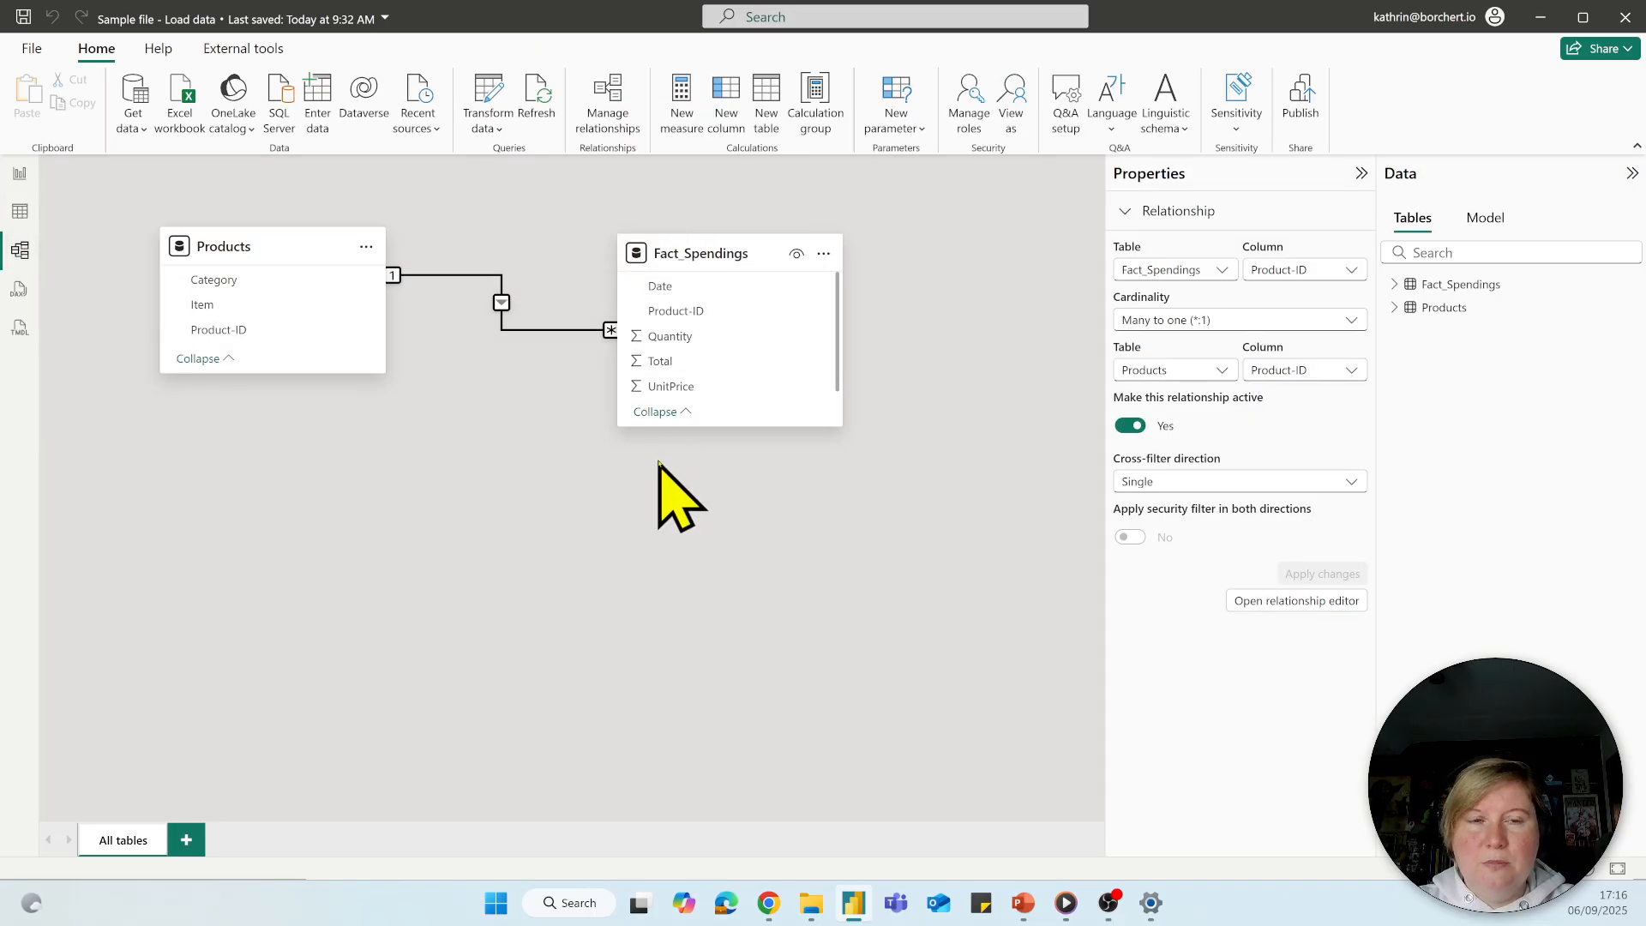
Review the settings of the relationship between Products and Fact_Spendings, and close them without changes
{"action": "double_click", "coordinate": [502, 305]}
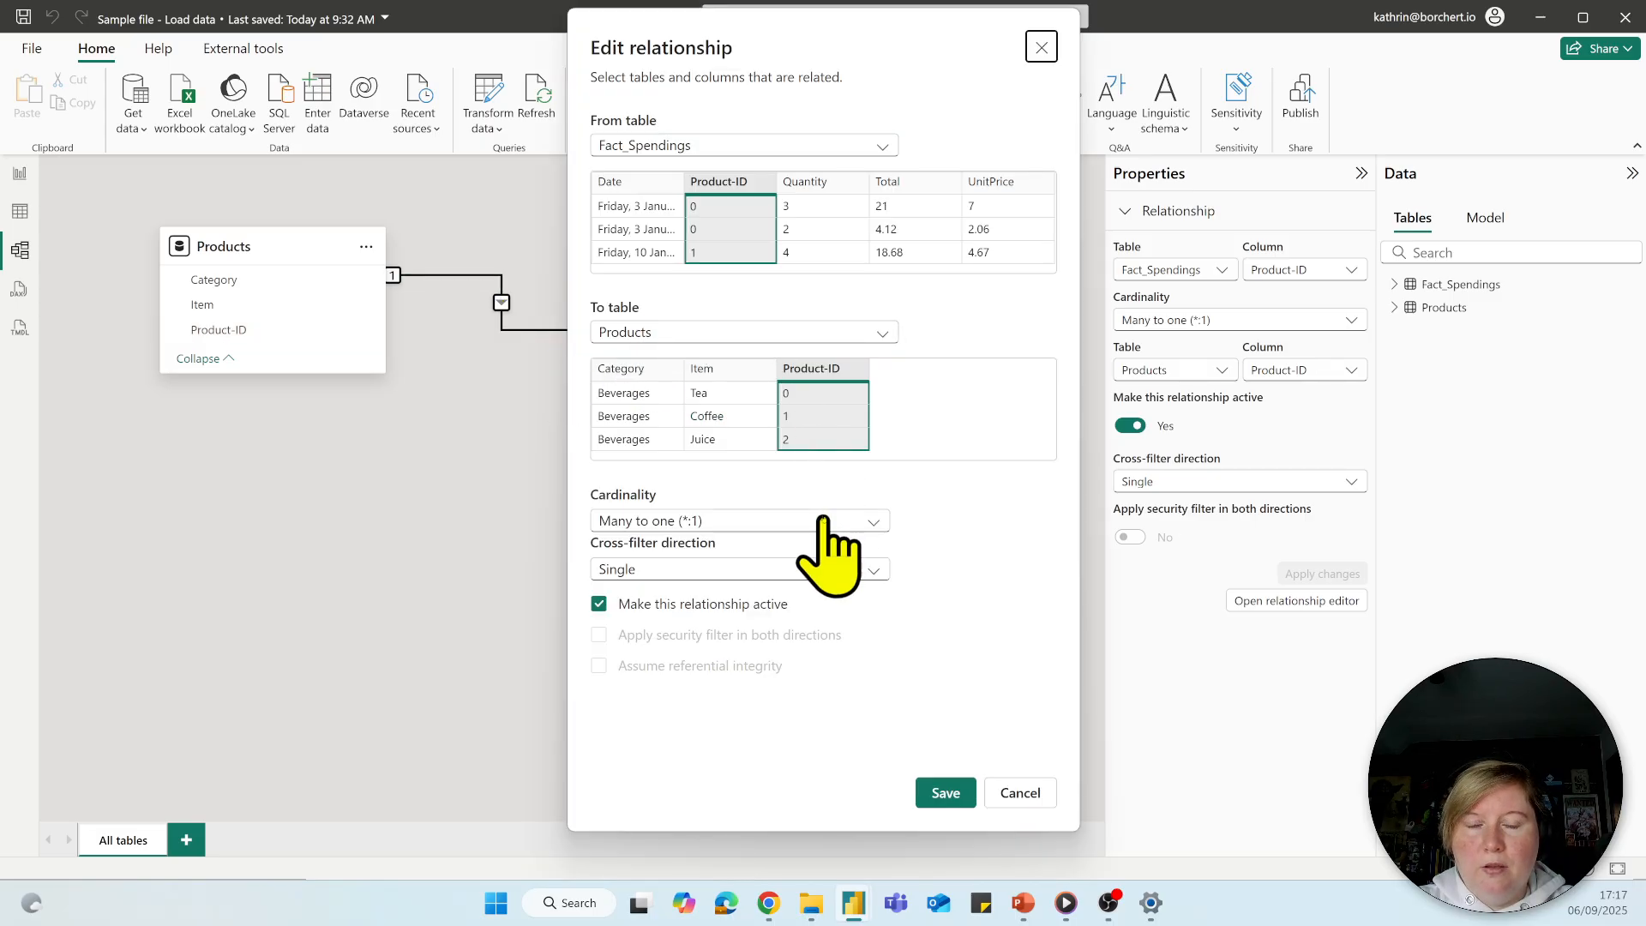
{"action": "left_click", "coordinate": [1020, 792]}
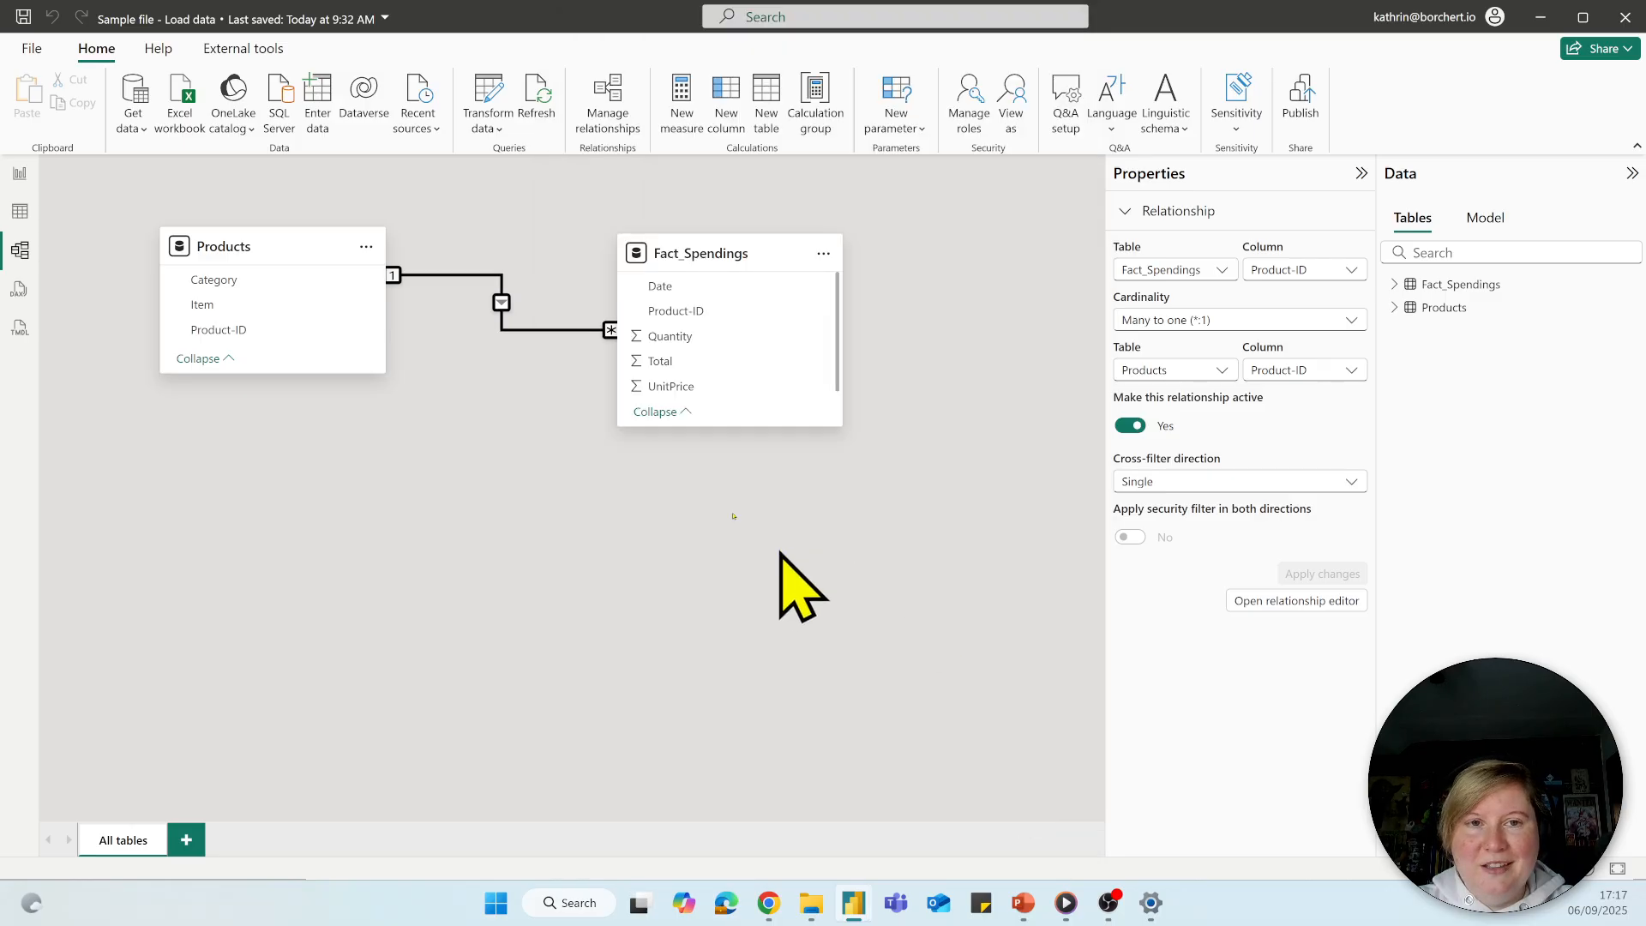